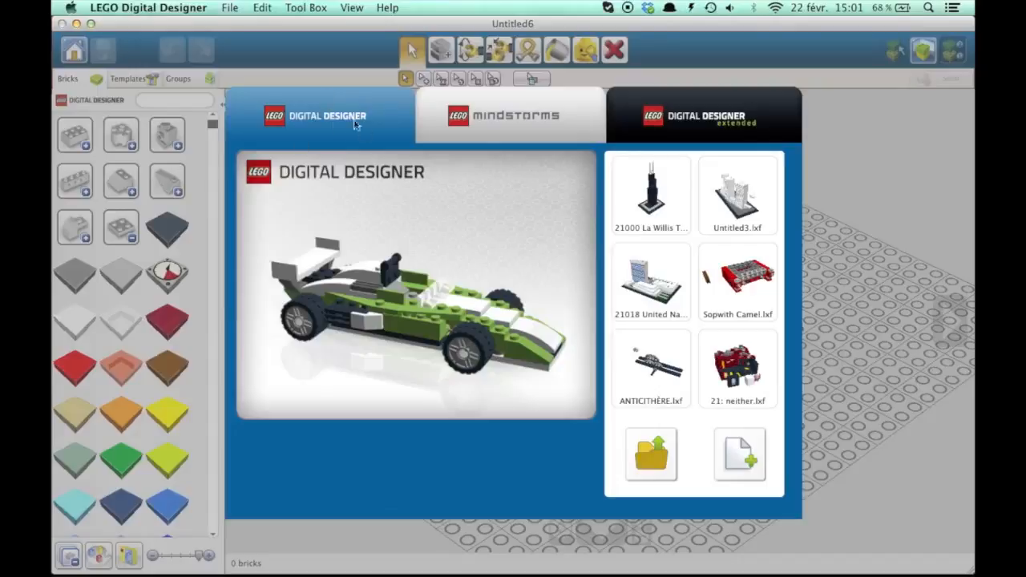
- Switch to Firefox and examine the Mac and Windows system requirements on the LEGO Digital Designer download page
click(535, 564)
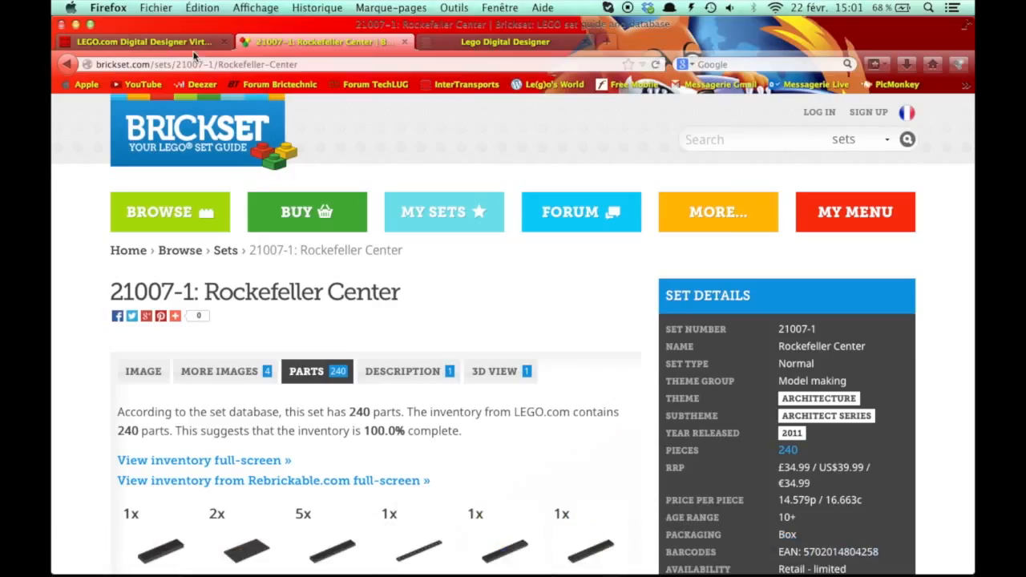
click(183, 43)
scroll(260, 223, up, 2)
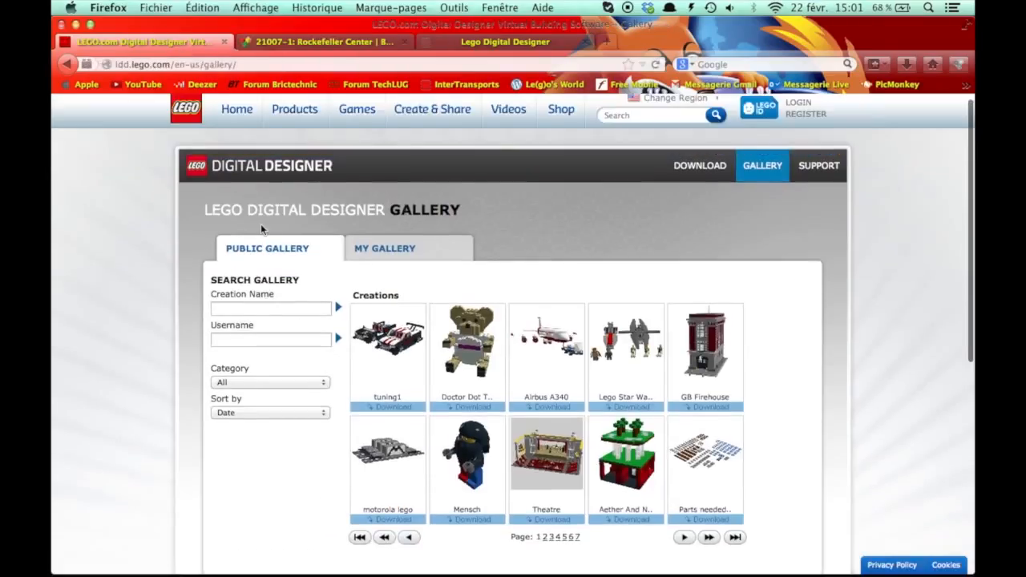
click(704, 176)
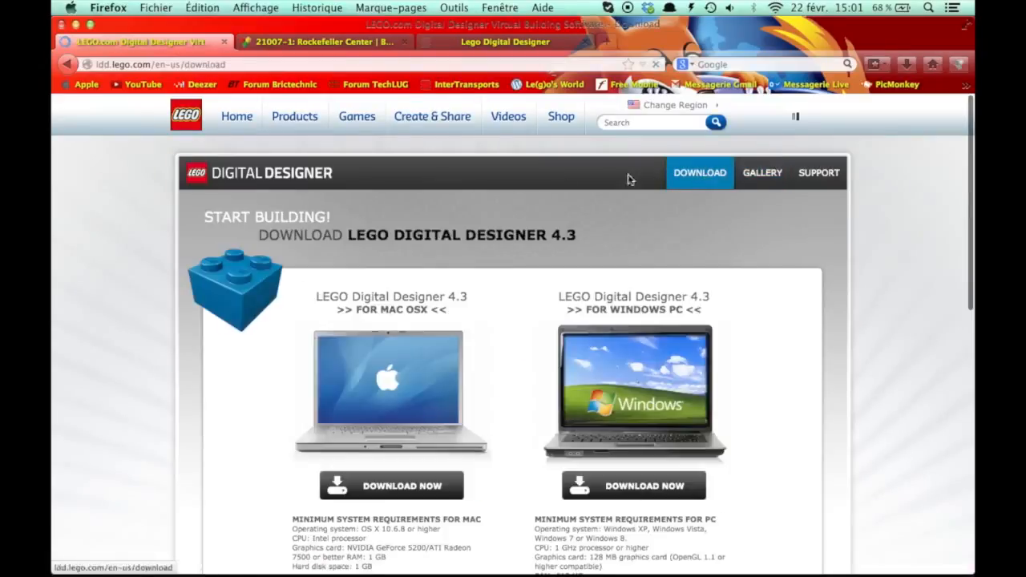
scroll(125, 275, down, 2)
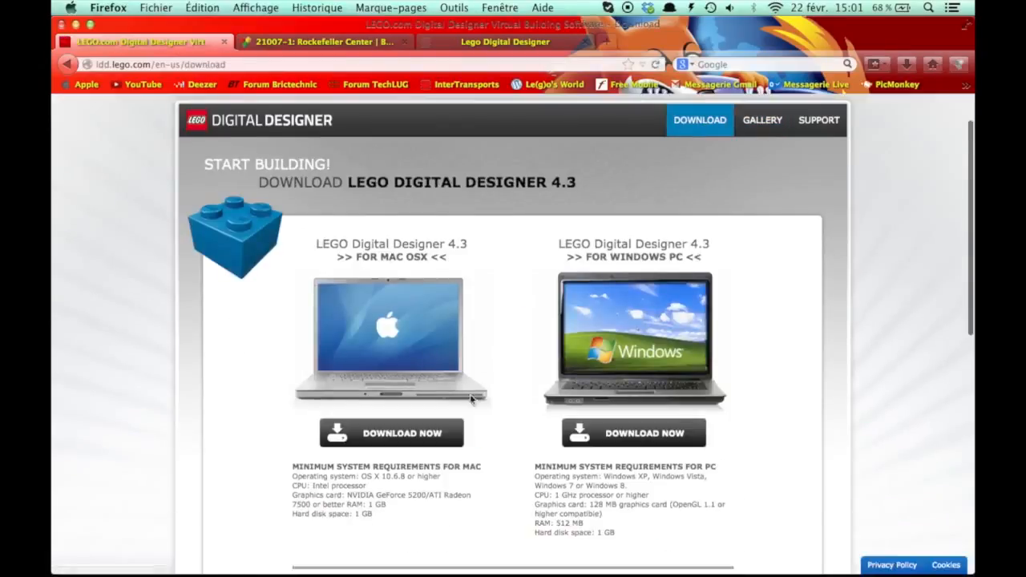
scroll(471, 401, down, 2)
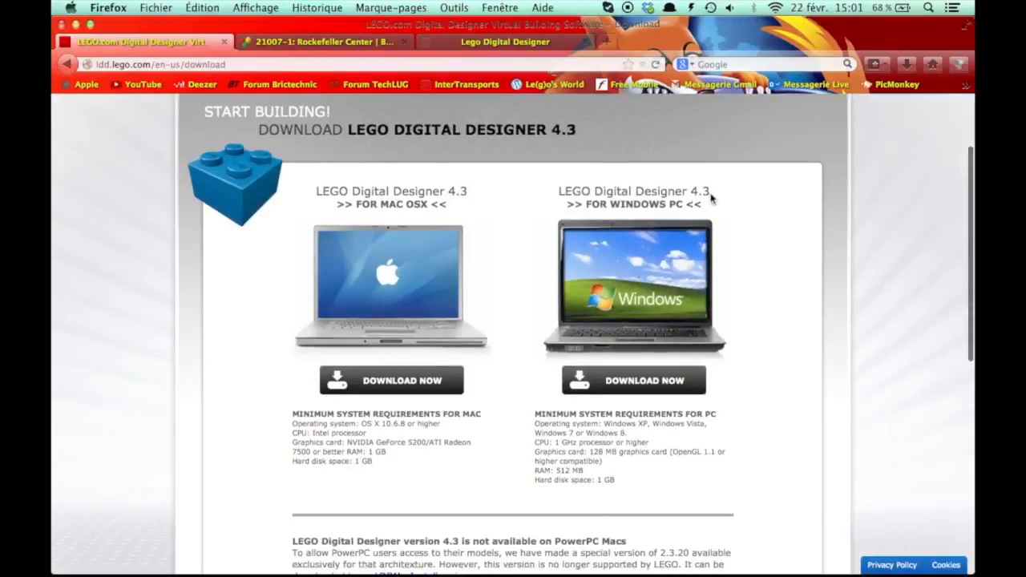
scroll(223, 318, down, 2)
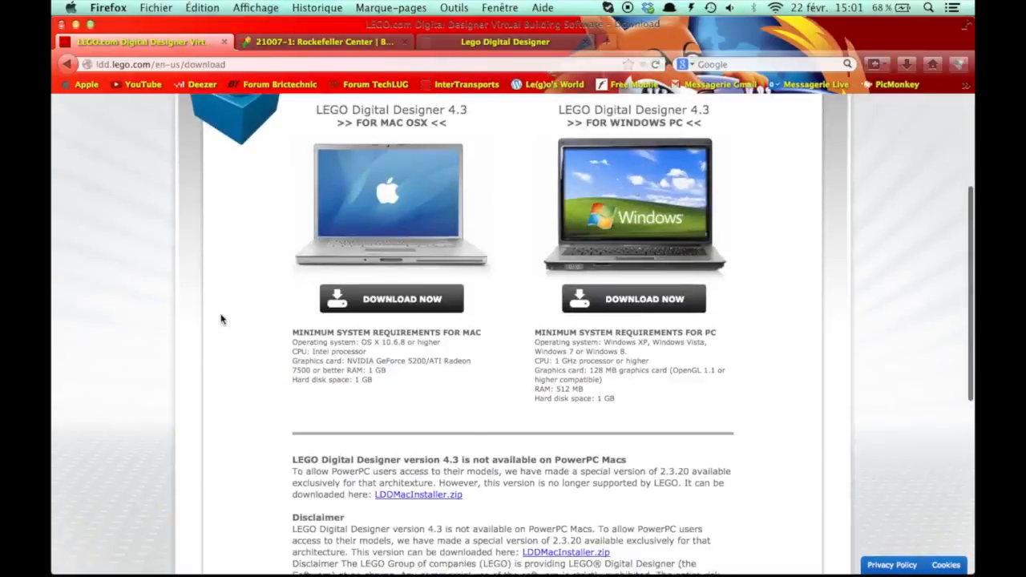
scroll(222, 318, up, 3)
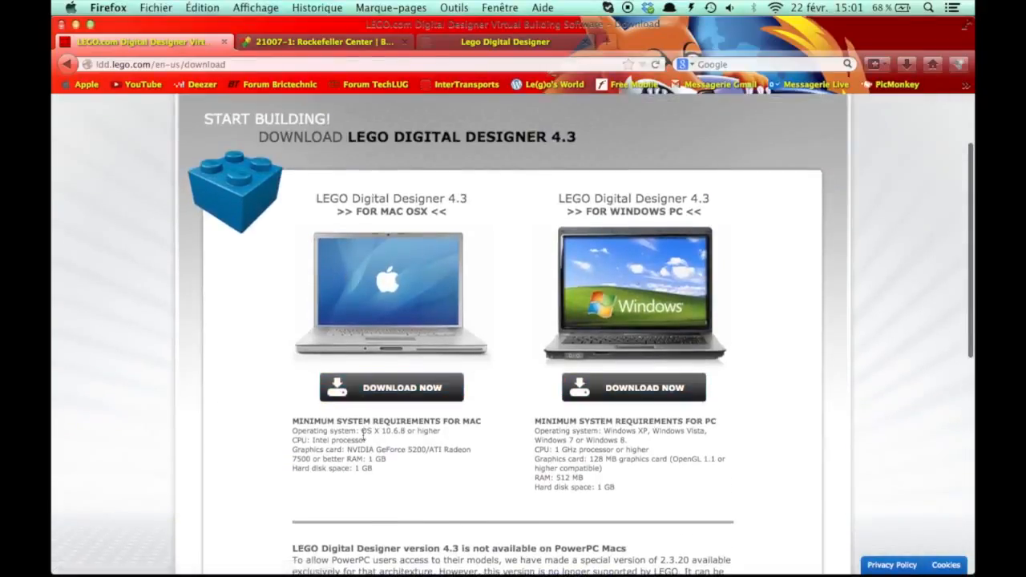
- Switch back to LEGO Digital Designer and start an empty model in the Digital Designer Extended theme
mouse_move(294, 549)
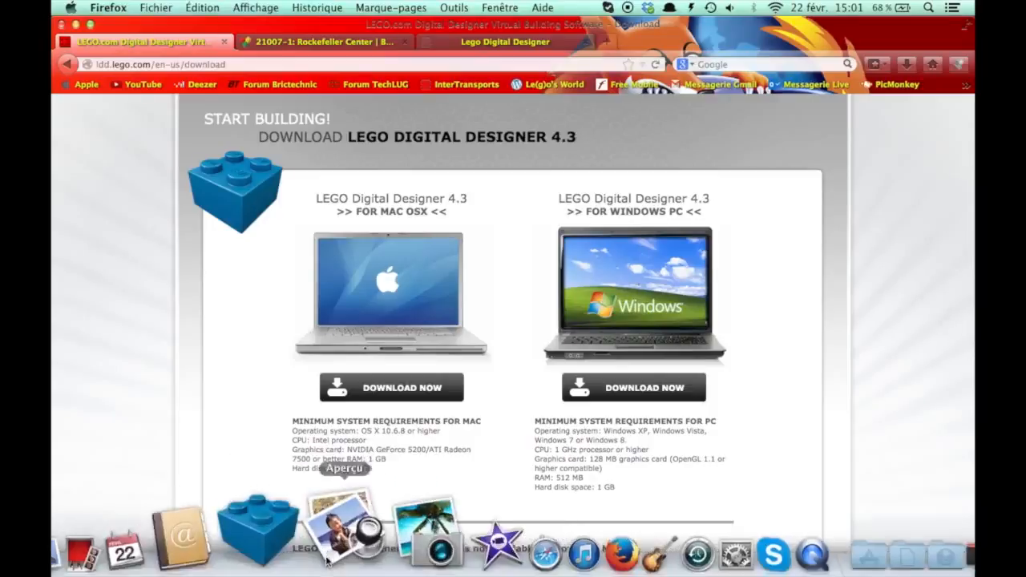
click(284, 547)
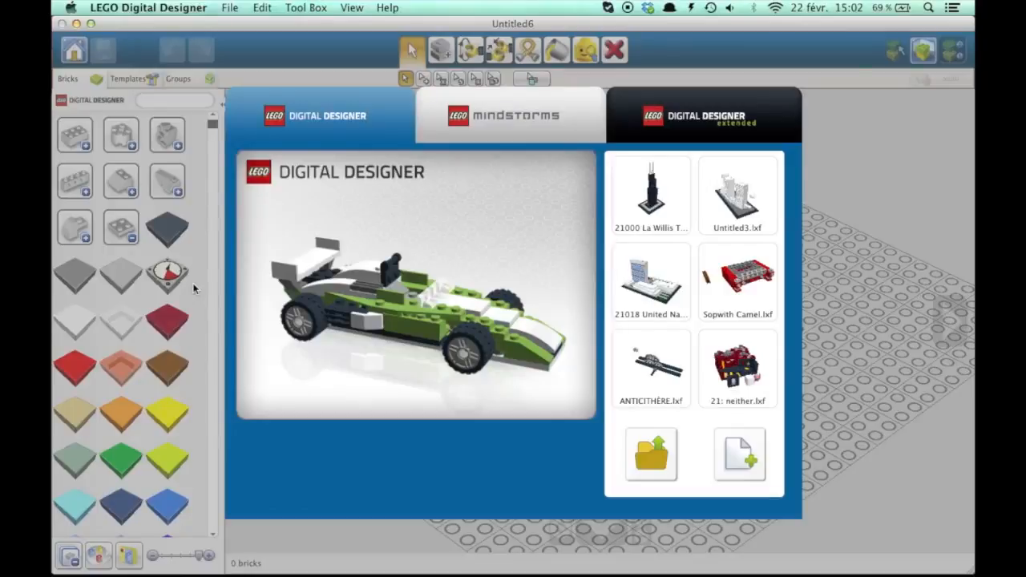
click(537, 120)
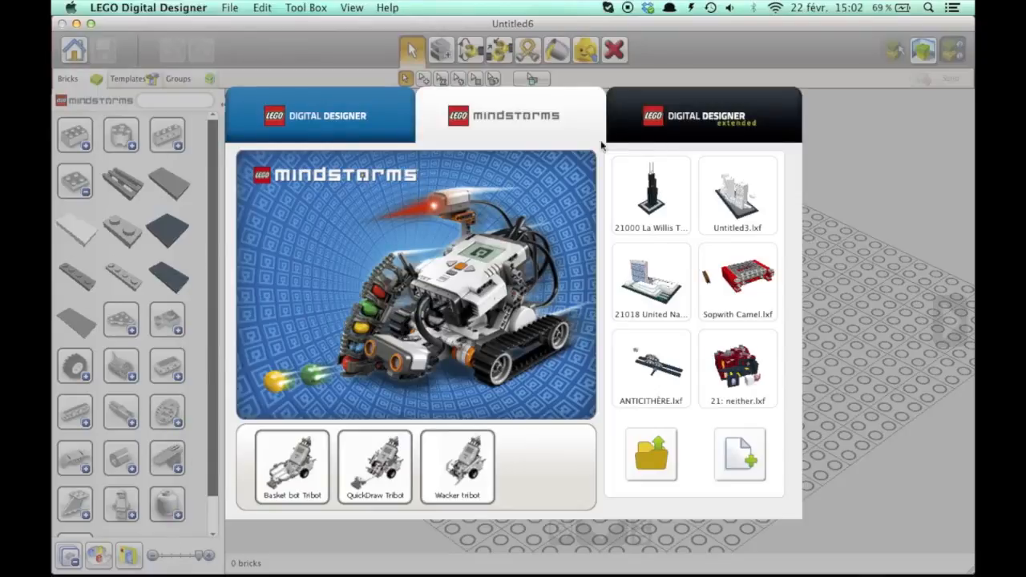
click(664, 112)
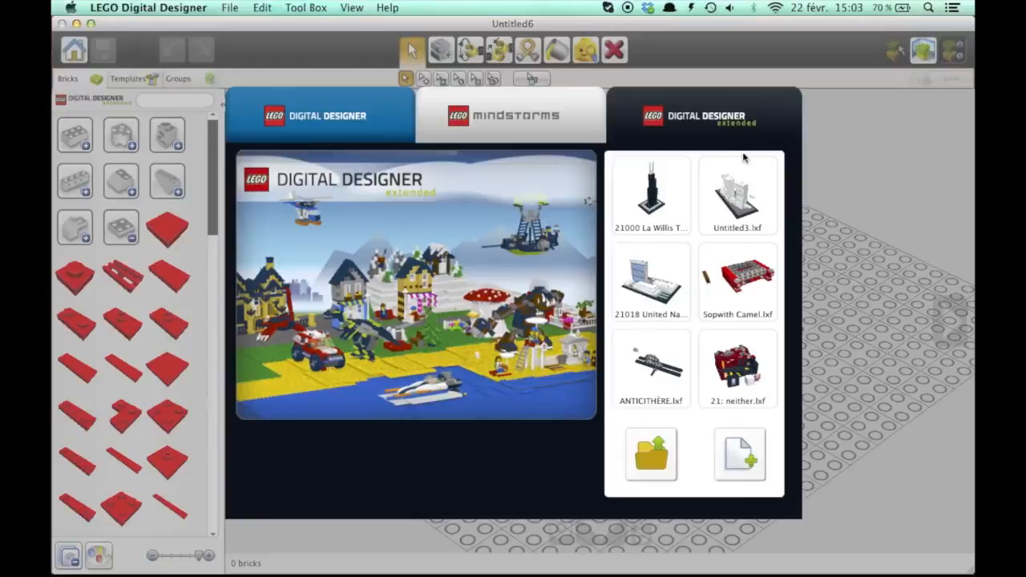
click(736, 459)
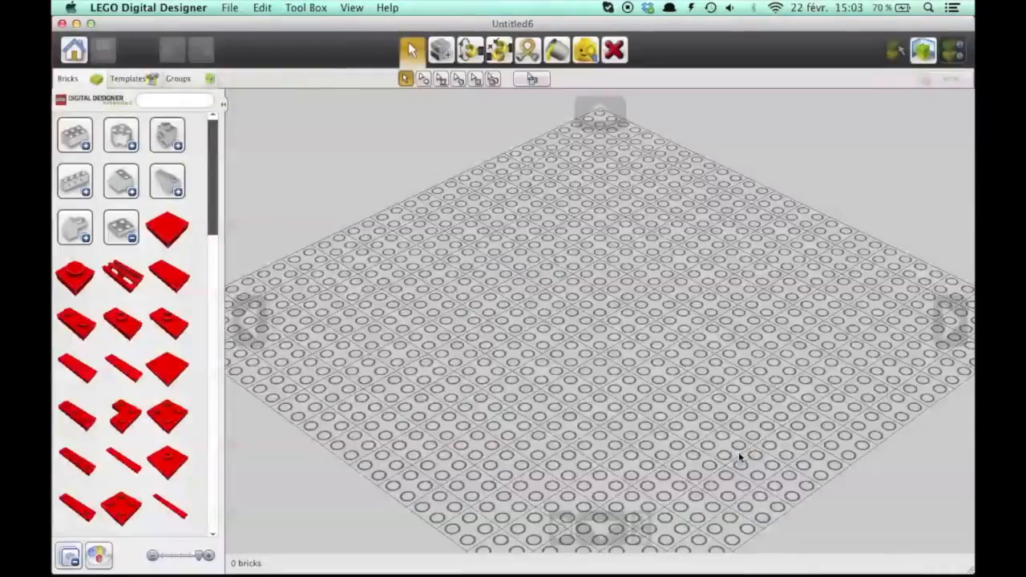
- Open the recent model 21000 La Willis Tower from the welcome screen
click(76, 50)
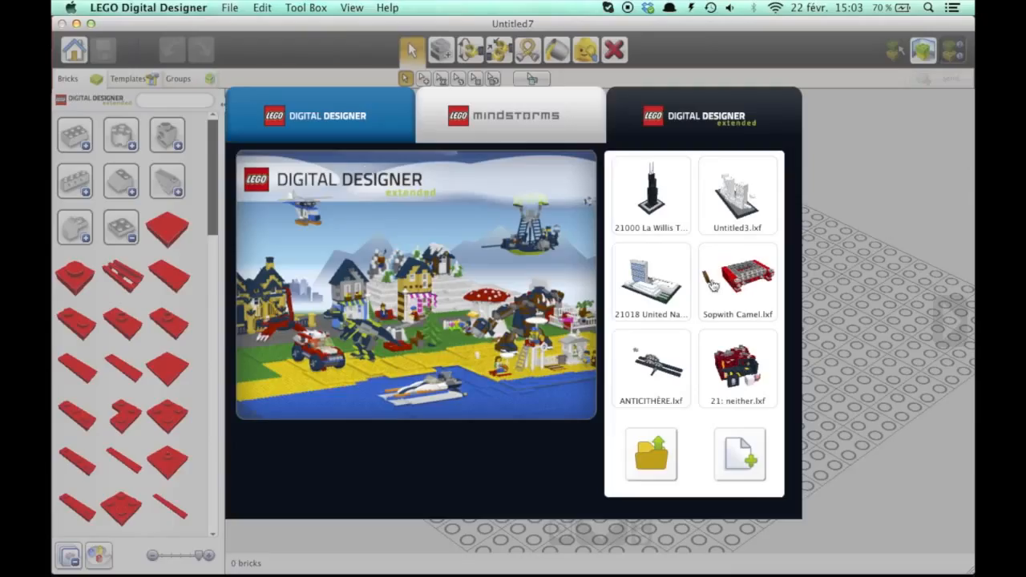
click(667, 210)
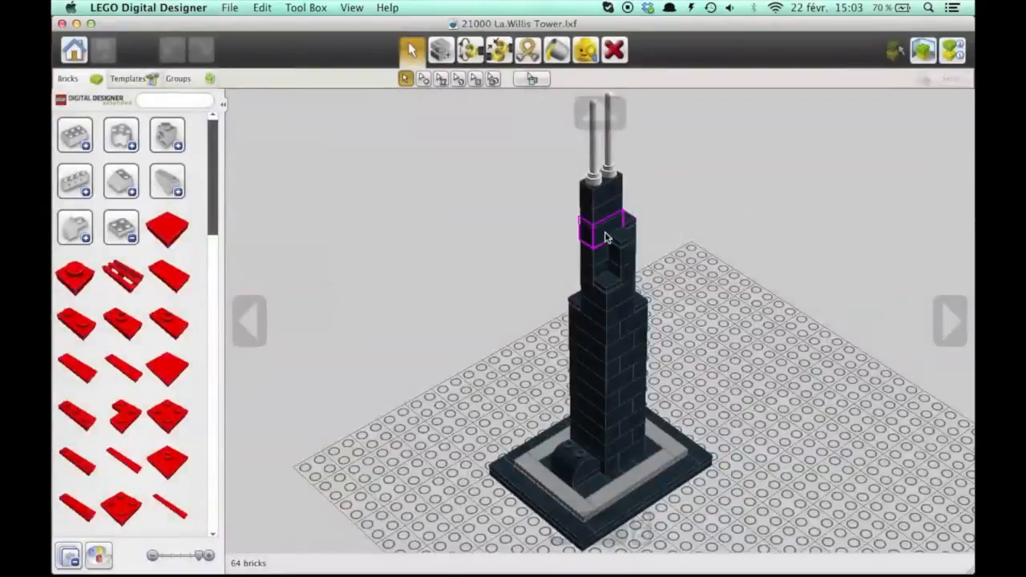
click(616, 121)
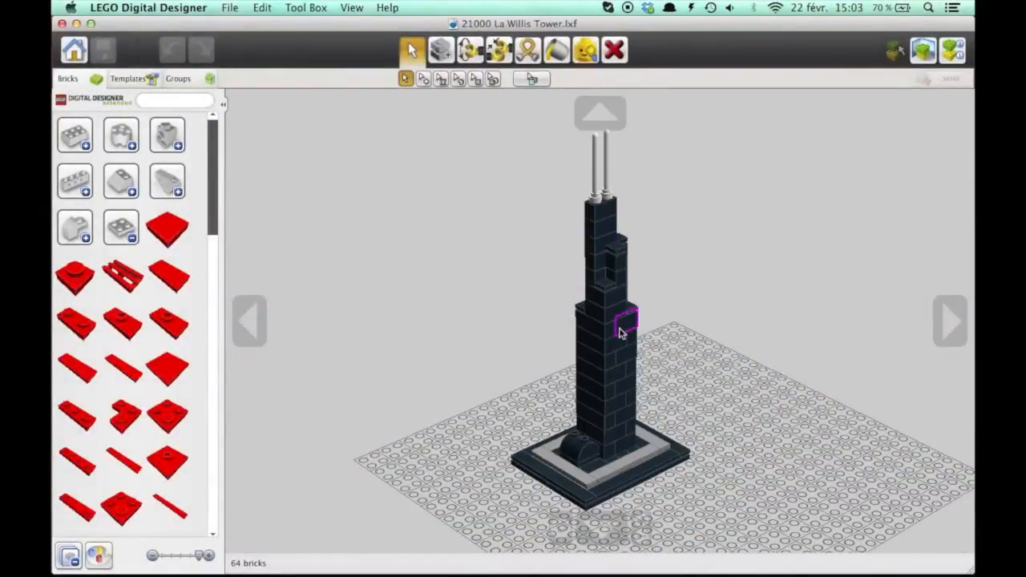
scroll(619, 331, up, 3)
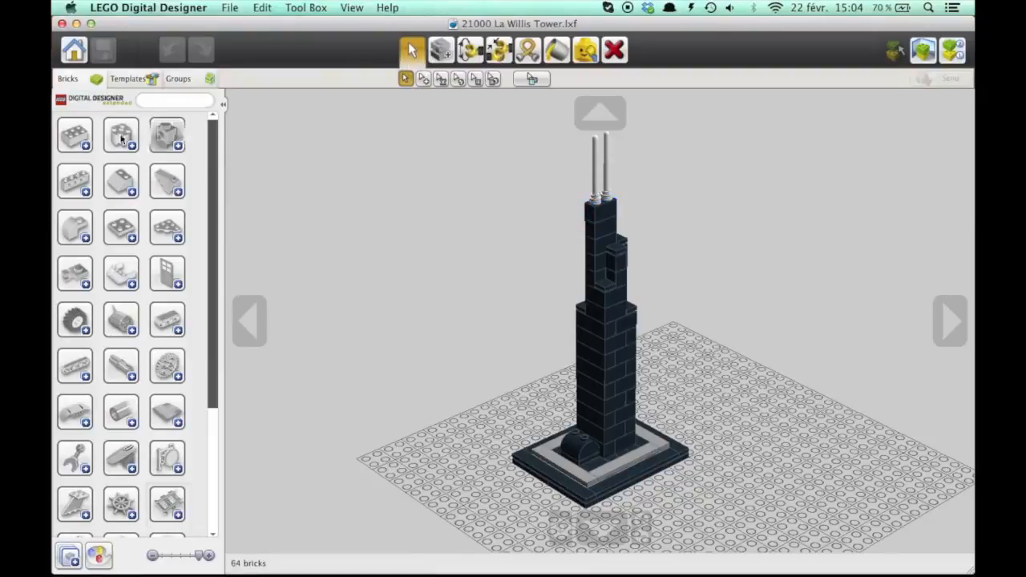
- Take a red 1x1 brick from the basic bricks category and place it on the baseplate beside the tower
click(74, 135)
click(147, 132)
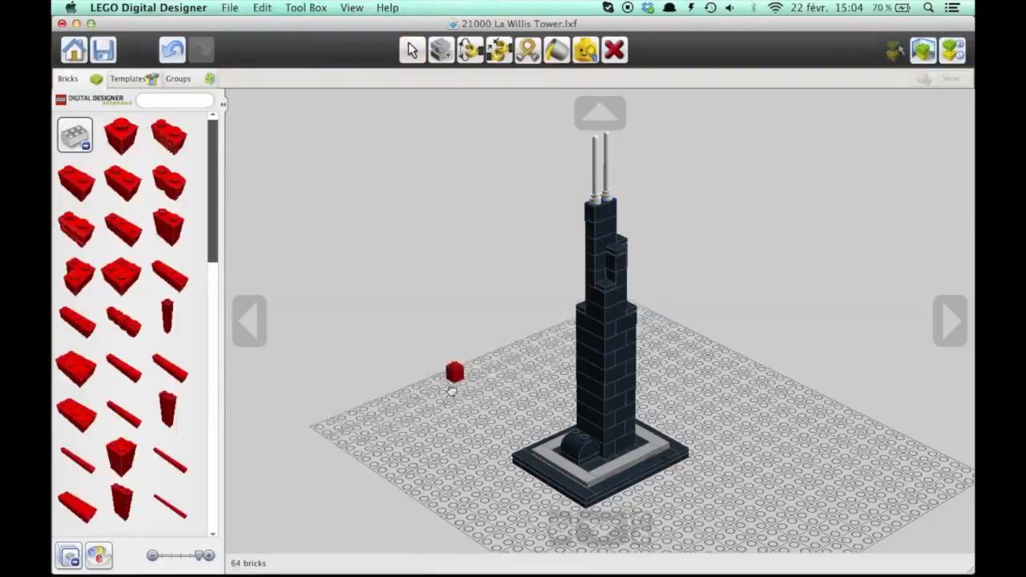
click(449, 431)
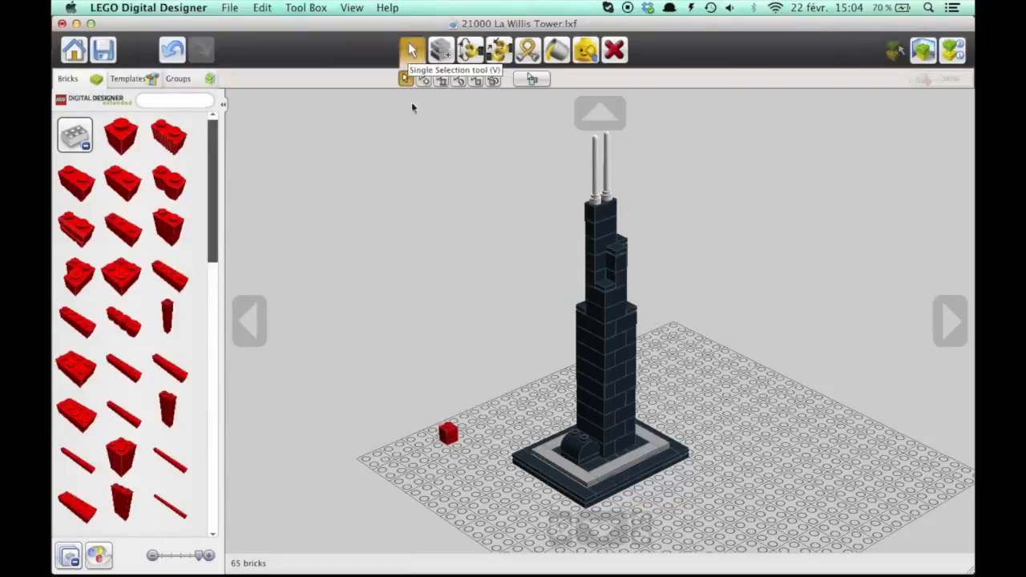
- Delete the red brick beside the tower and collapse the basic bricks category
click(614, 50)
click(449, 433)
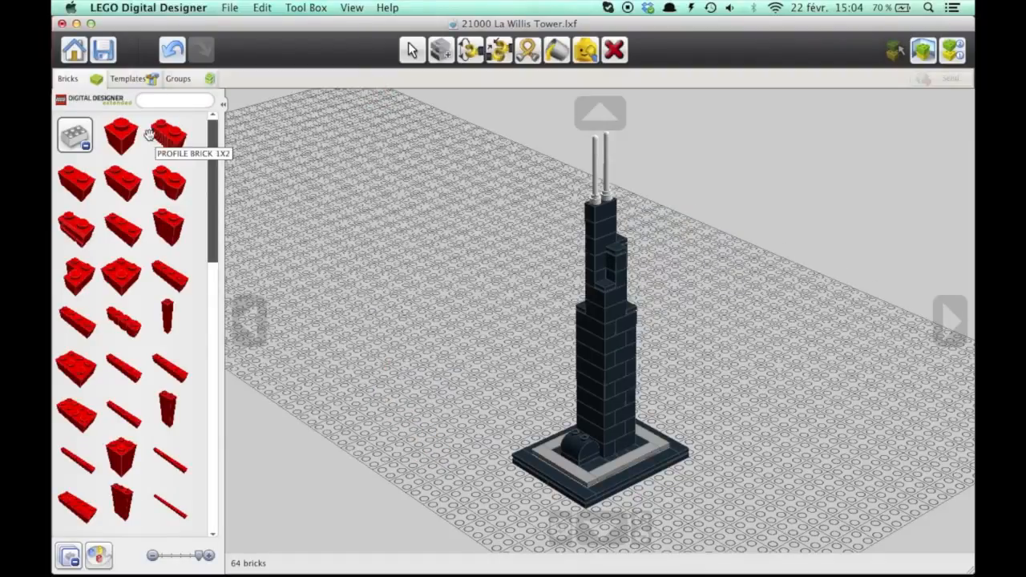
click(75, 135)
- Select several individual bricks in the tower with the Multiple Selection tool and clear the selection
click(411, 48)
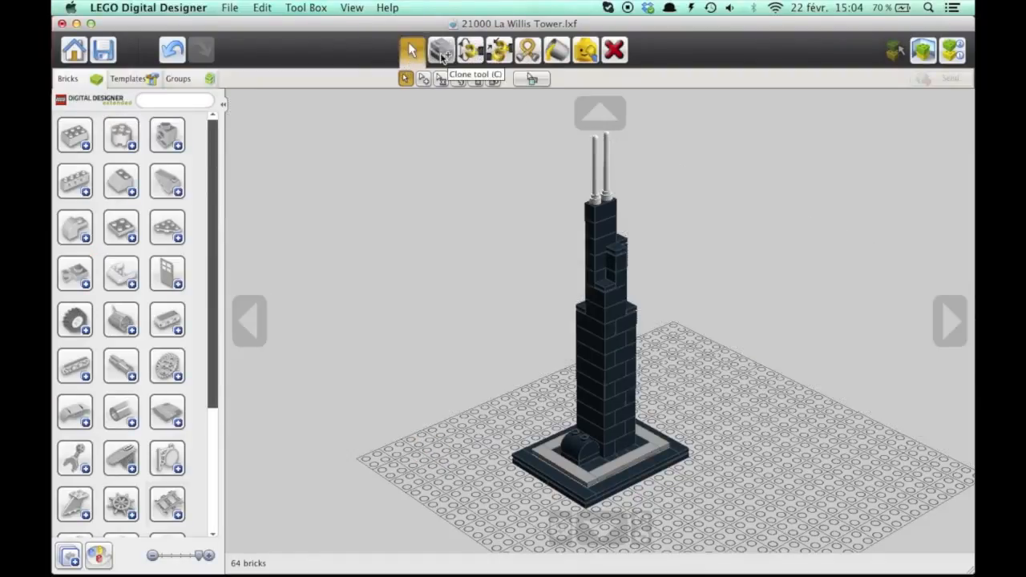
click(423, 79)
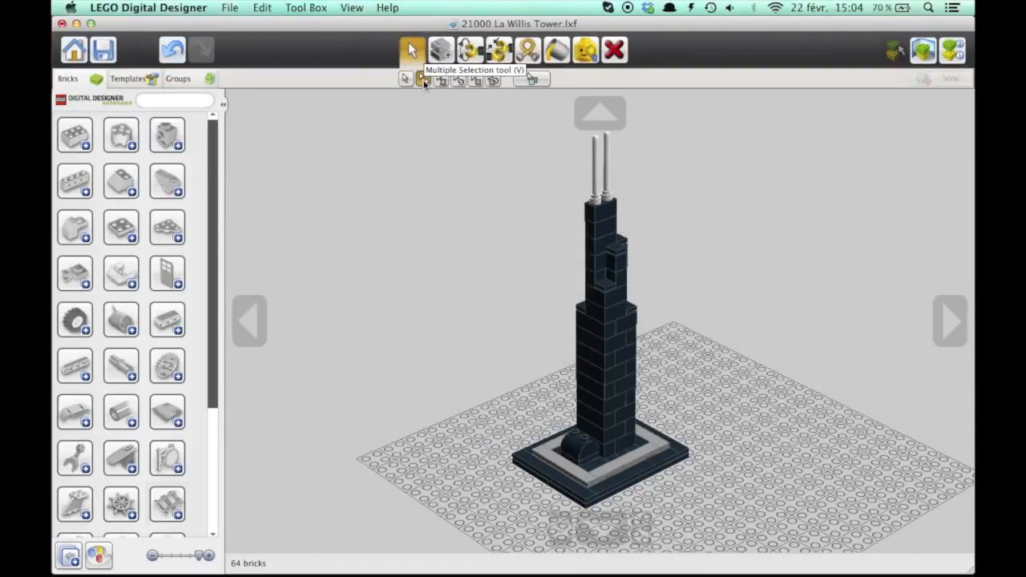
click(598, 248)
click(600, 233)
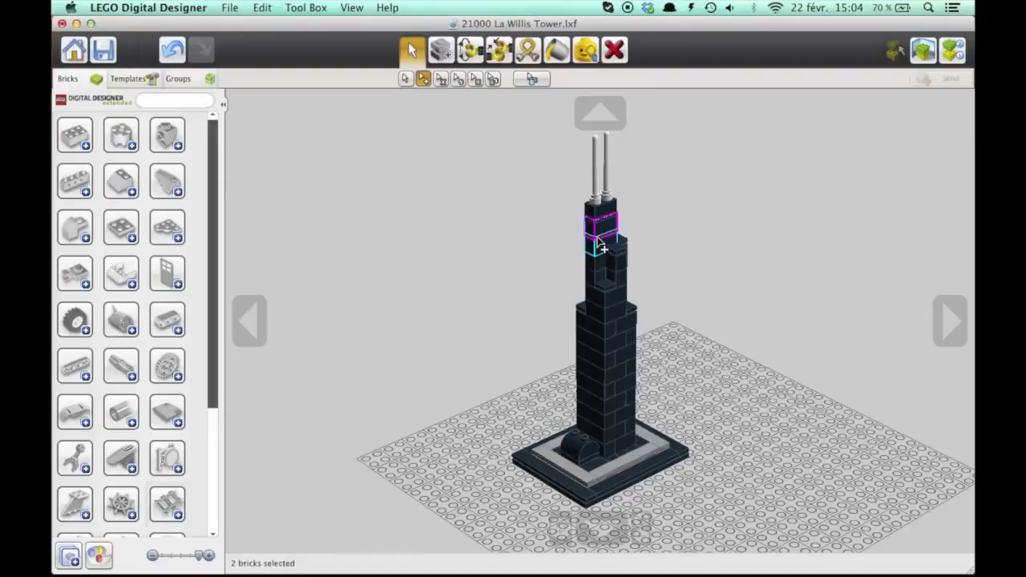
click(601, 340)
click(641, 394)
click(629, 391)
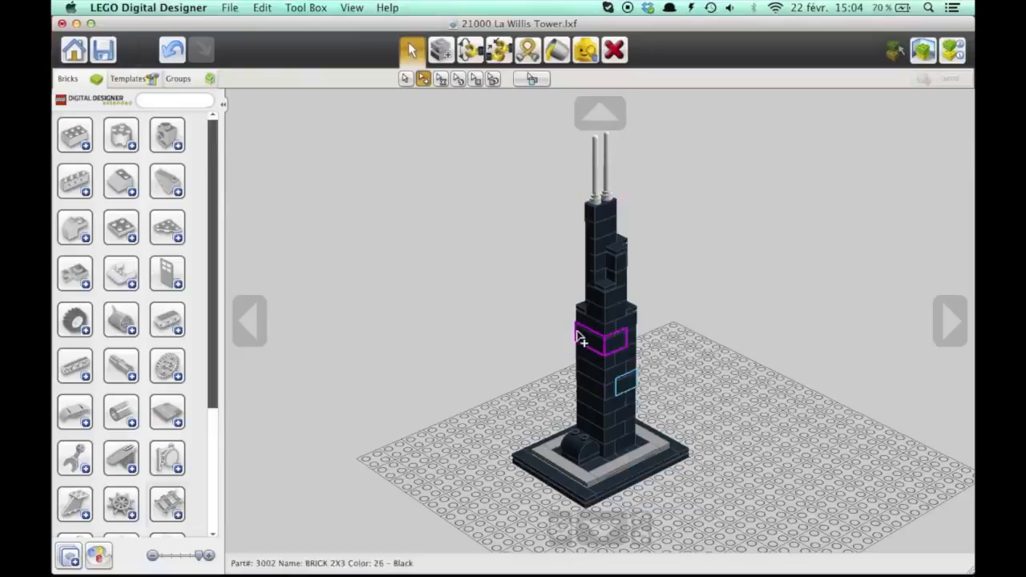
click(607, 345)
click(730, 218)
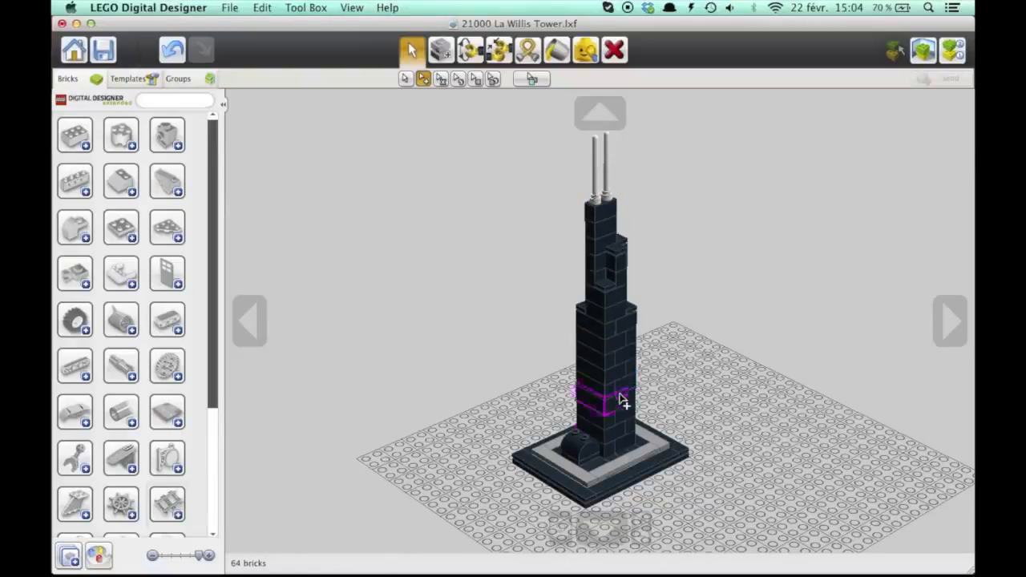
- Select several bricks in the tower's middle section together and try to move them as a group
click(621, 390)
click(619, 366)
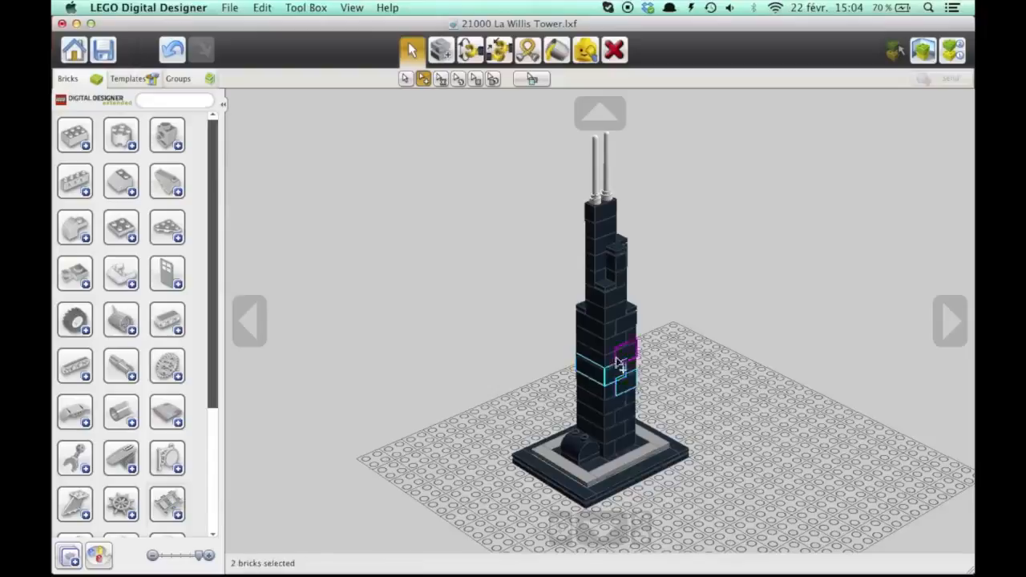
click(597, 320)
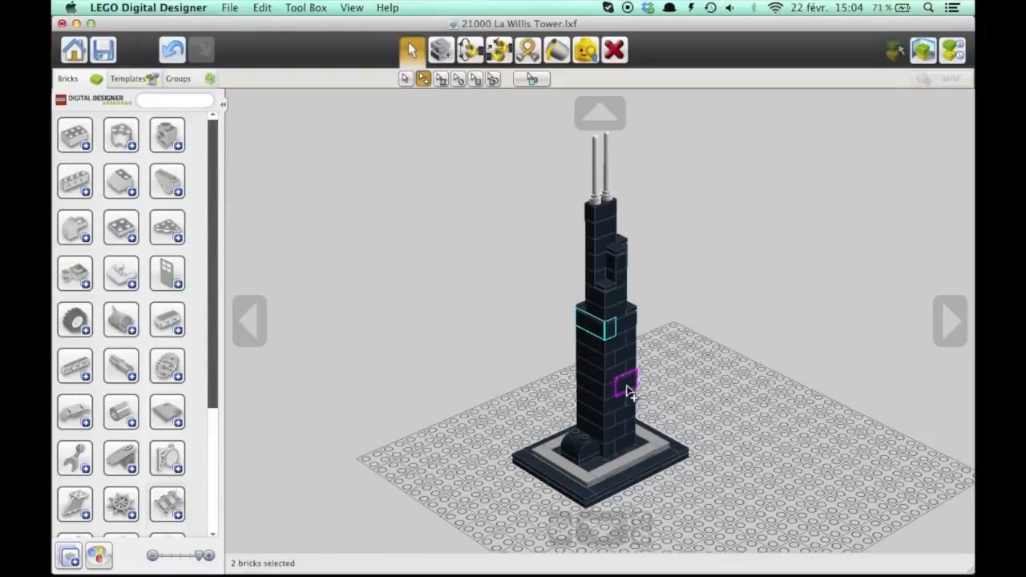
mouse_move(628, 390)
mouse_down()
mouse_move(684, 382)
mouse_move(633, 373)
mouse_move(706, 368)
mouse_move(618, 382)
mouse_up()
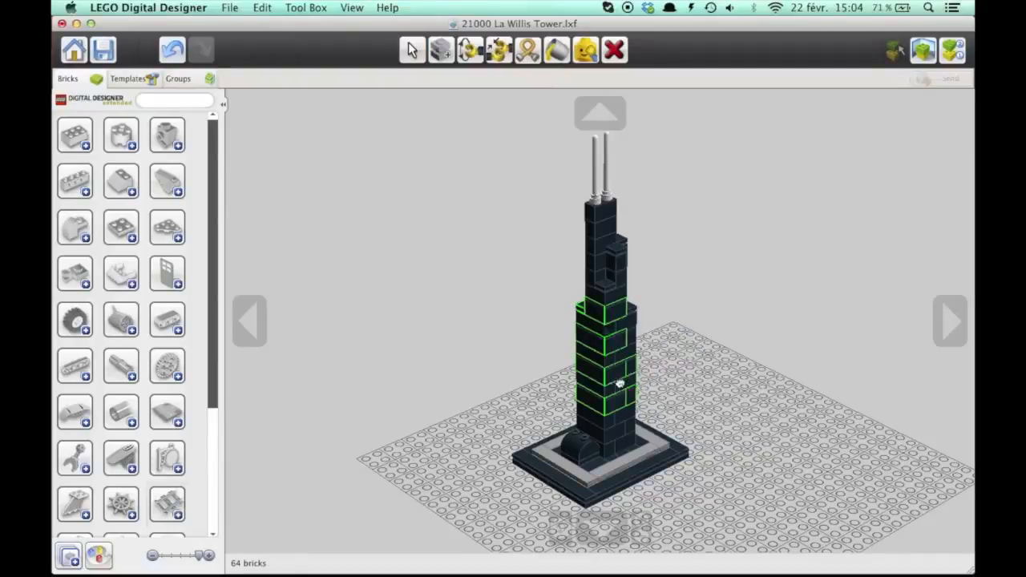
- Select all connected bricks of the tower at once and shift the whole tower slightly on the baseplate
click(411, 50)
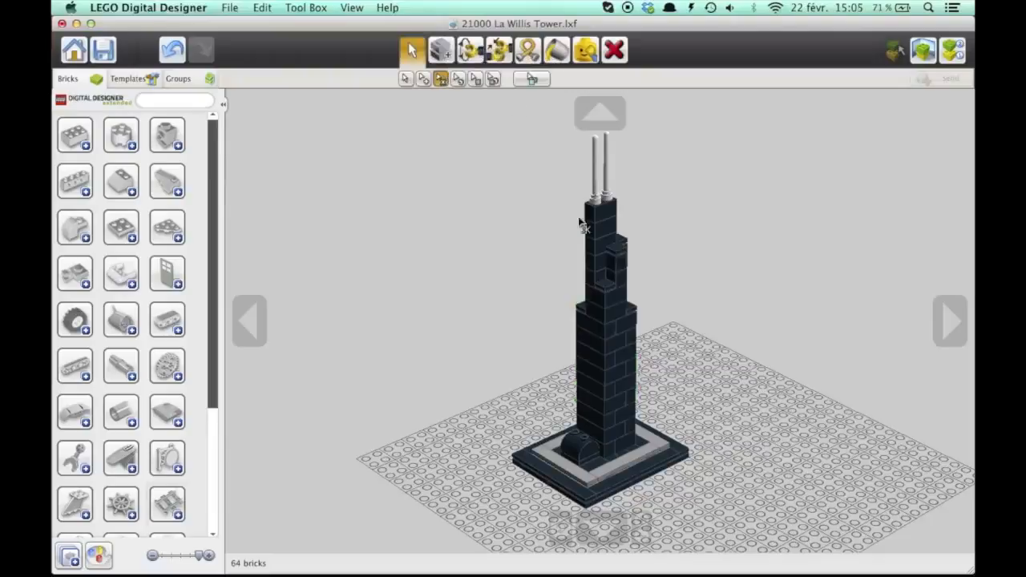
click(610, 360)
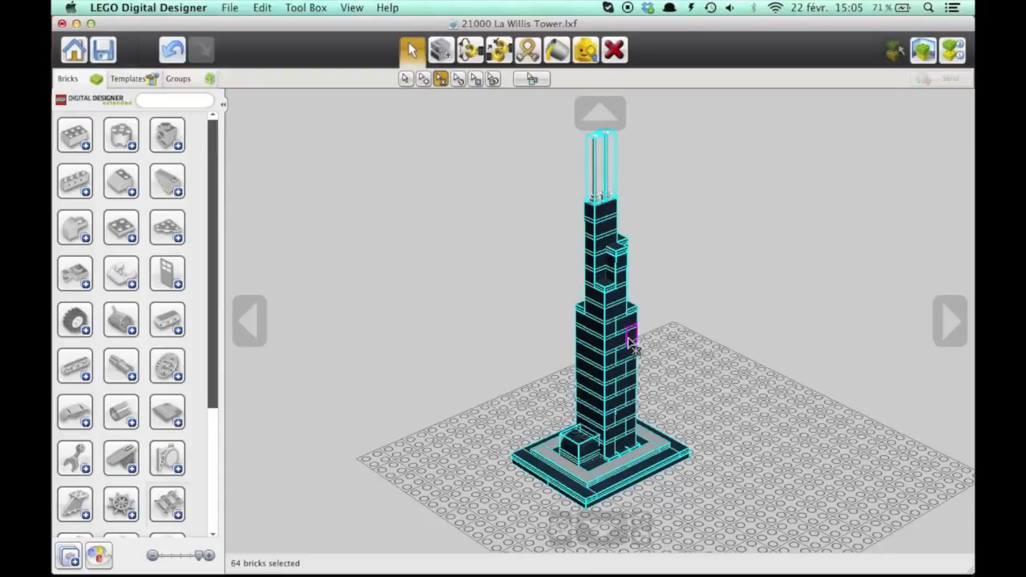
click(674, 347)
right_drag(722, 337, 600, 369)
drag(600, 368, 634, 357)
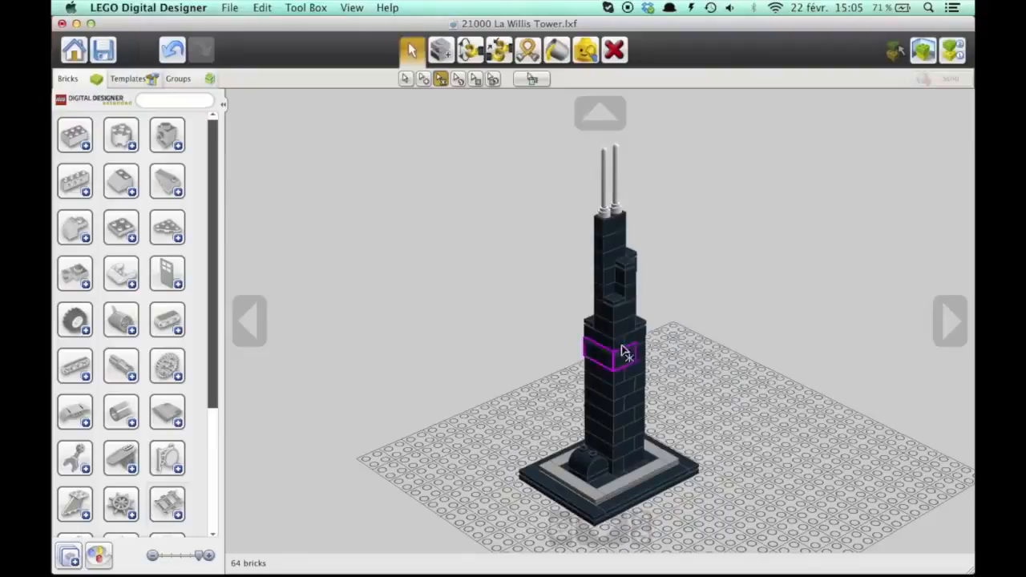
- Box-select the whole tower with the Single Selection tool, clear it, and box-select only the bricks at its top
click(414, 83)
scroll(384, 193, down, 3)
drag(394, 159, 732, 470)
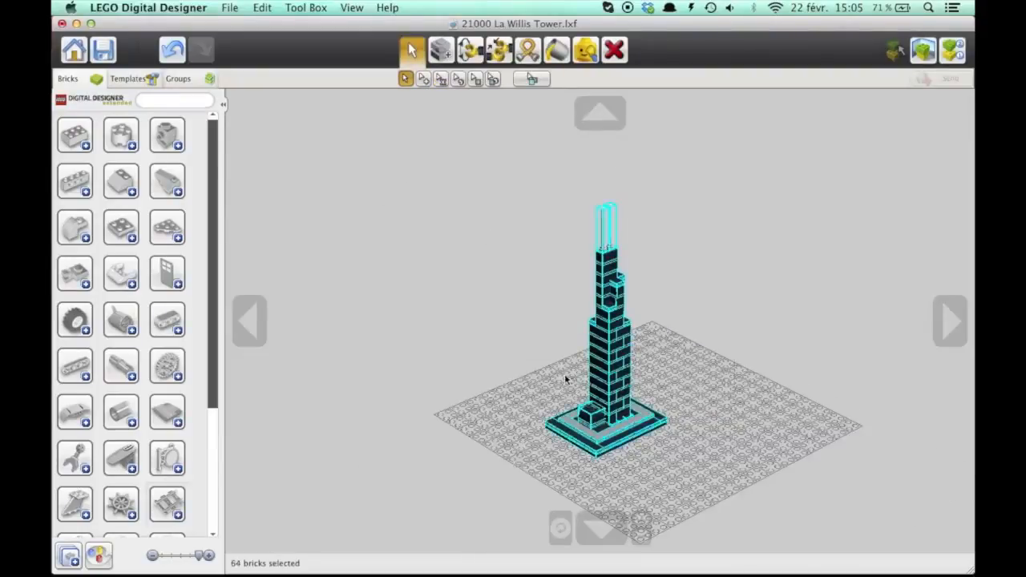
scroll(564, 374, up, 2)
click(477, 166)
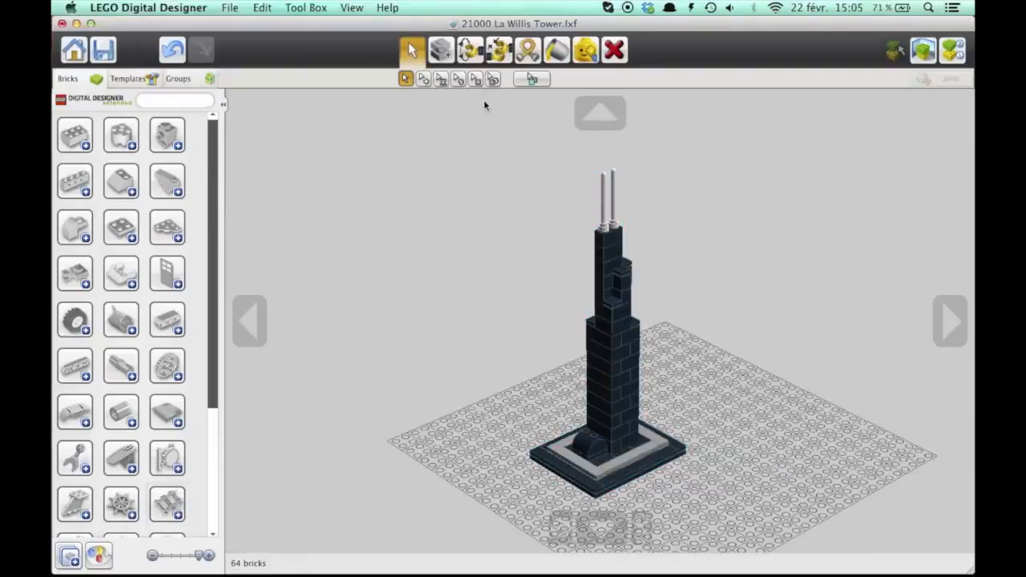
drag(485, 105, 722, 281)
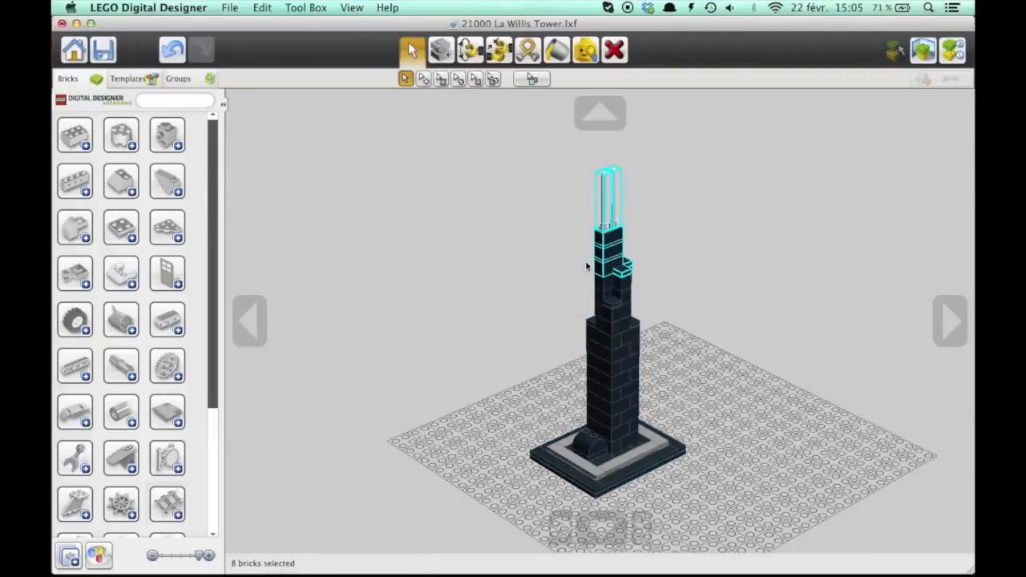
click(543, 220)
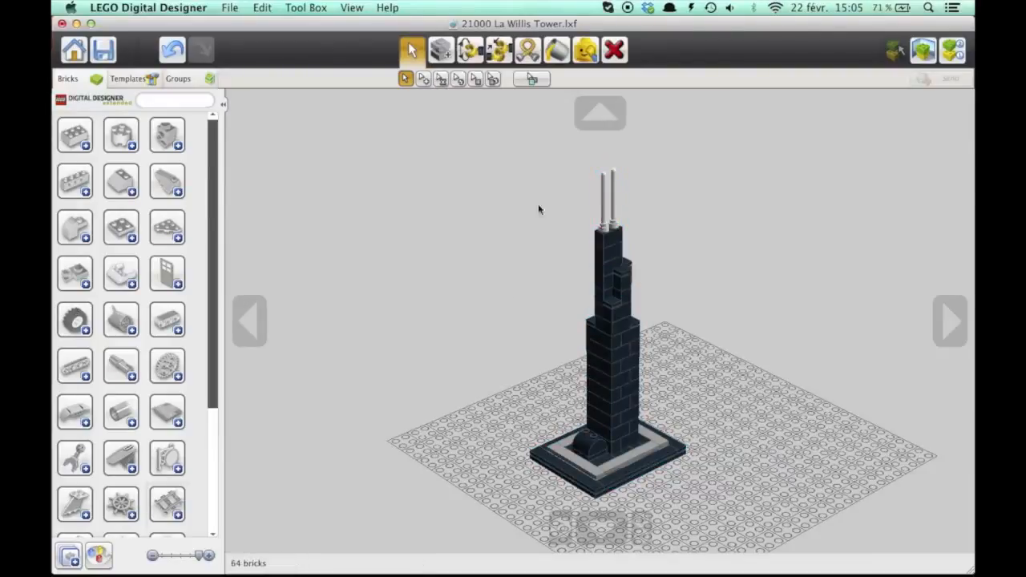
- Use the Color Selection tool to select all black bricks of the model, then all light grey base bricks, and clear the selection
click(459, 78)
scroll(427, 247, up, 1)
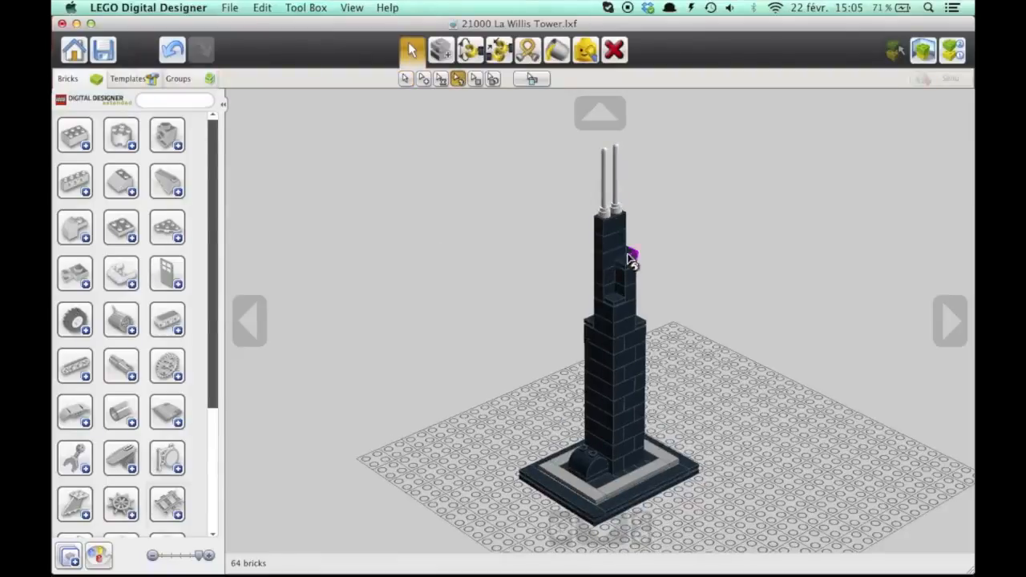
click(619, 396)
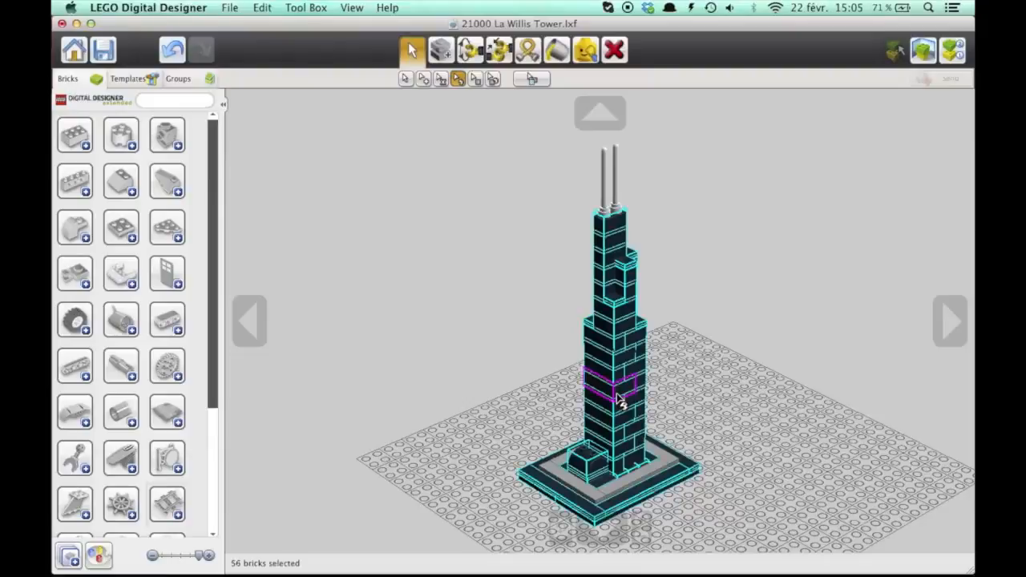
click(564, 478)
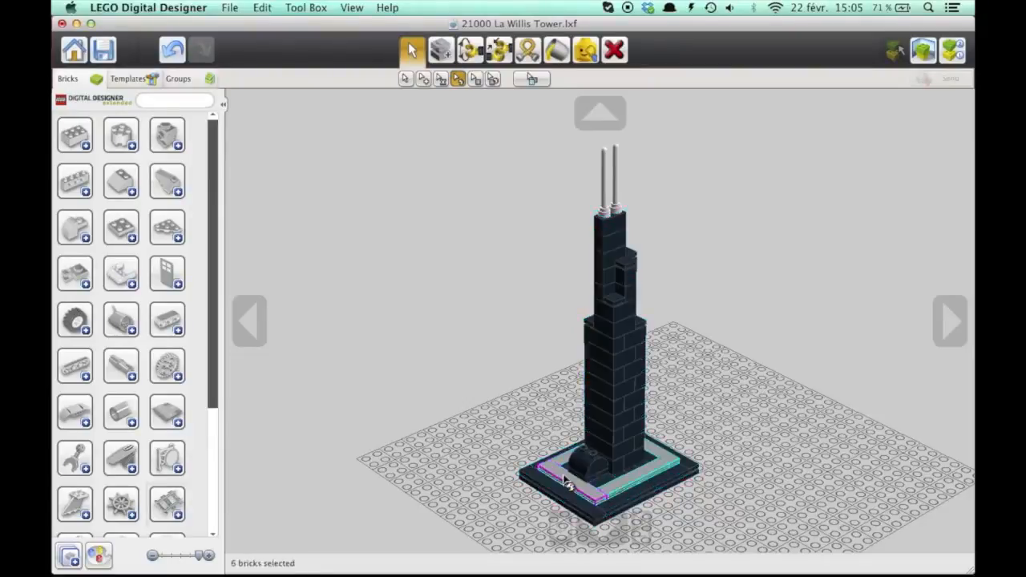
click(478, 417)
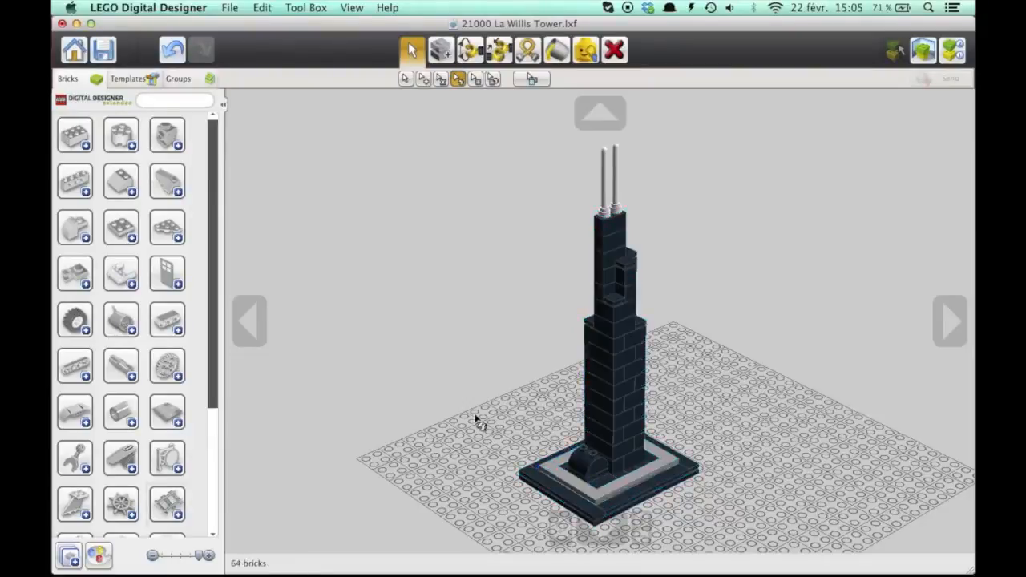
- Use the Shape Selection tool to select all bricks in the tower's middle section that share one shape, and clear the selection
click(475, 77)
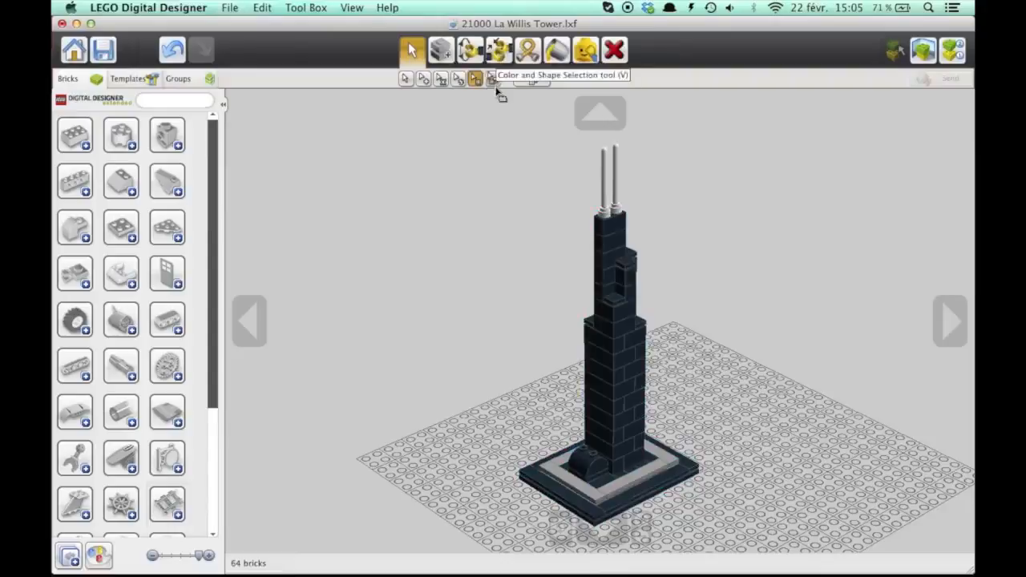
click(614, 366)
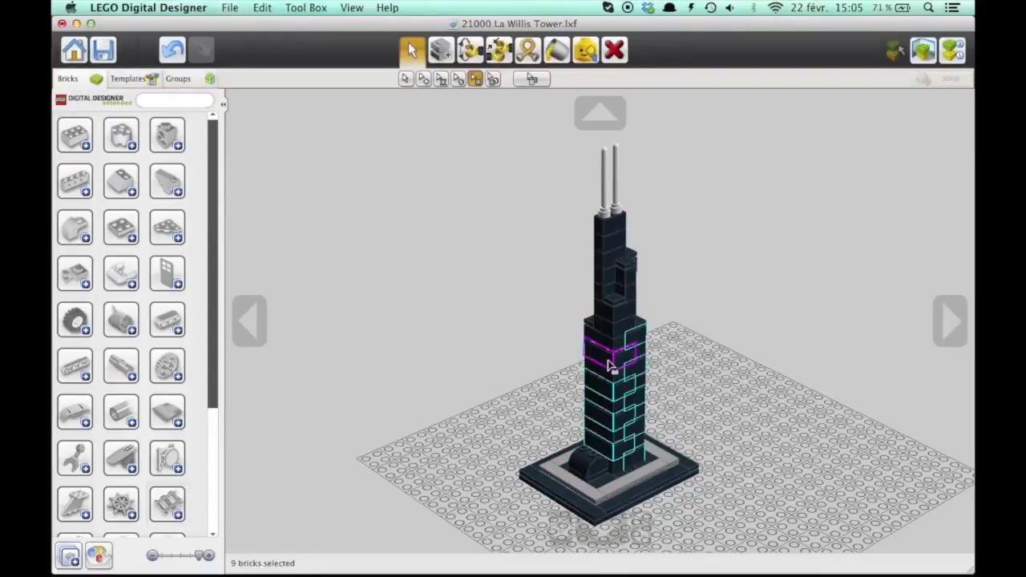
mouse_move(615, 366)
mouse_down()
mouse_move(540, 360)
mouse_move(616, 352)
mouse_up()
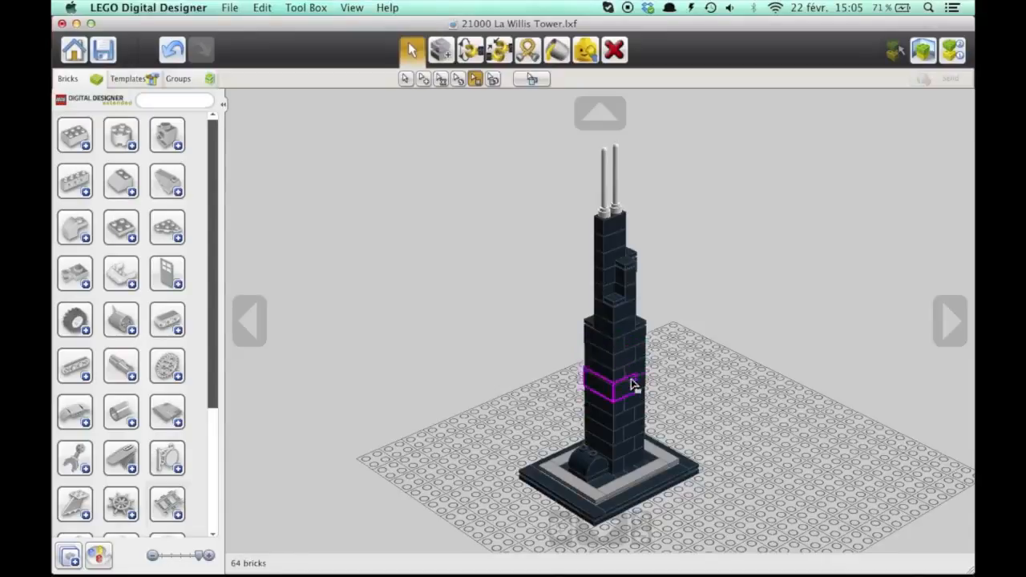
click(611, 373)
click(534, 370)
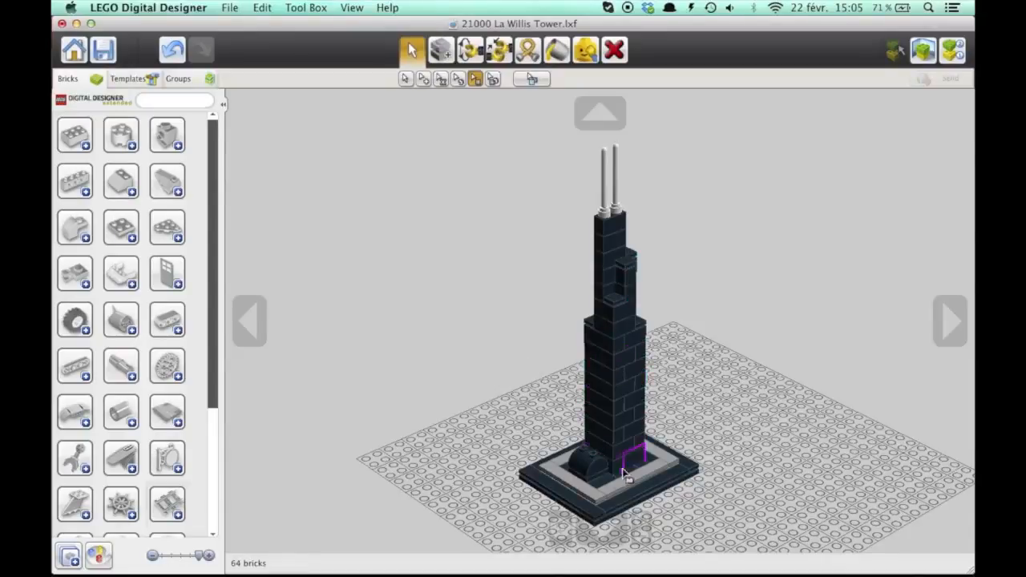
- Use the Color and Shape Selection tool to select matching bricks in the tower's middle section, and clear the selection
click(493, 79)
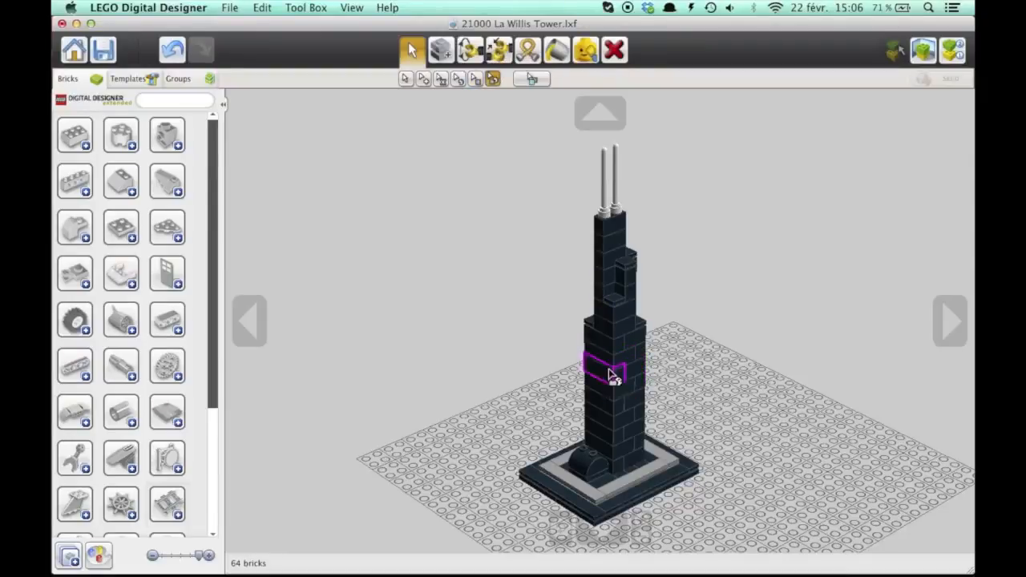
click(614, 363)
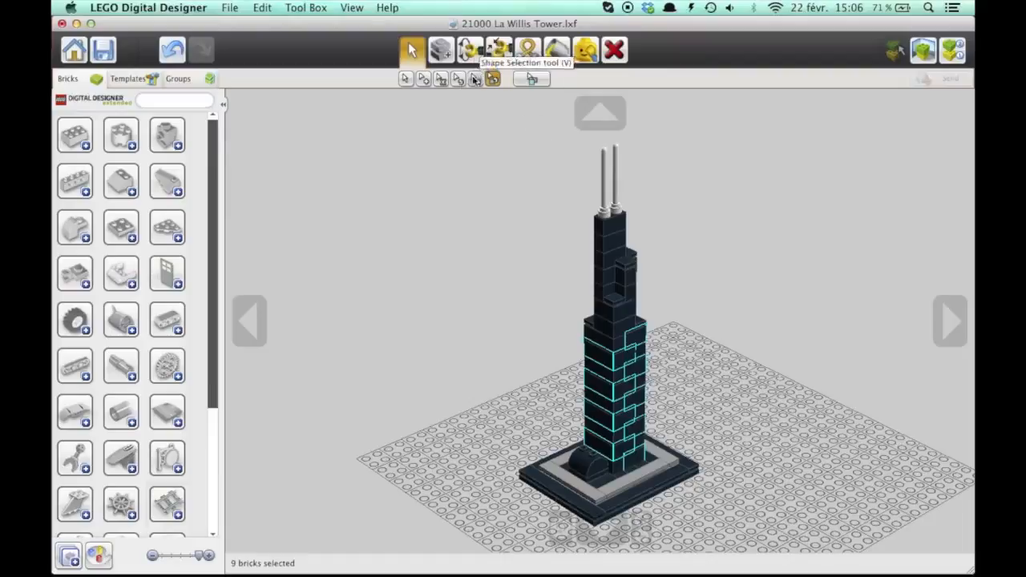
click(545, 375)
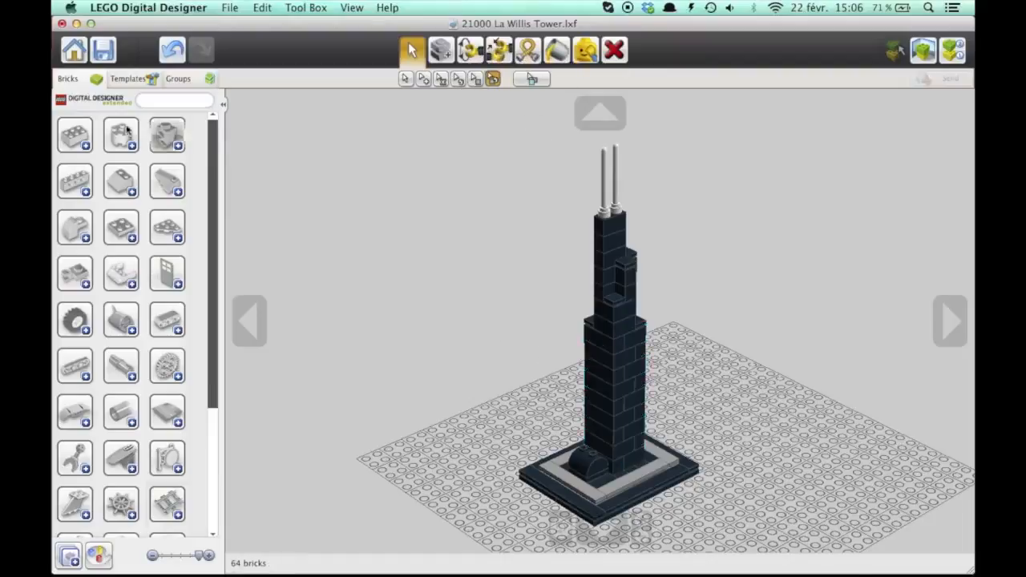
- Place two red square four-stud bricks from the basic brick category on the baseplate beside the tower
click(74, 135)
click(111, 269)
click(375, 415)
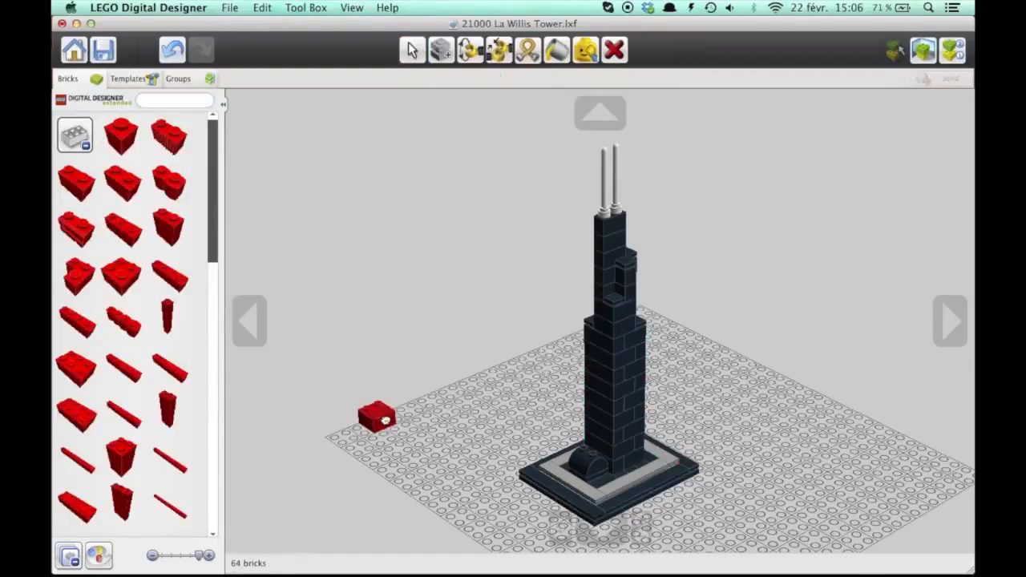
click(121, 272)
click(475, 405)
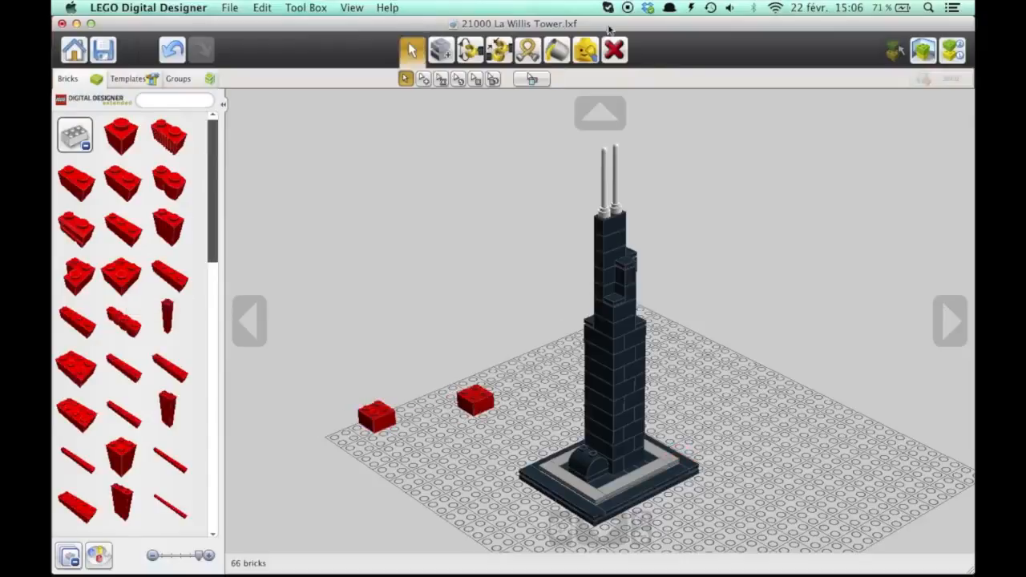
- Recolor the red brick nearer the tower to 199 - Dark Stone Grey
click(558, 50)
click(424, 79)
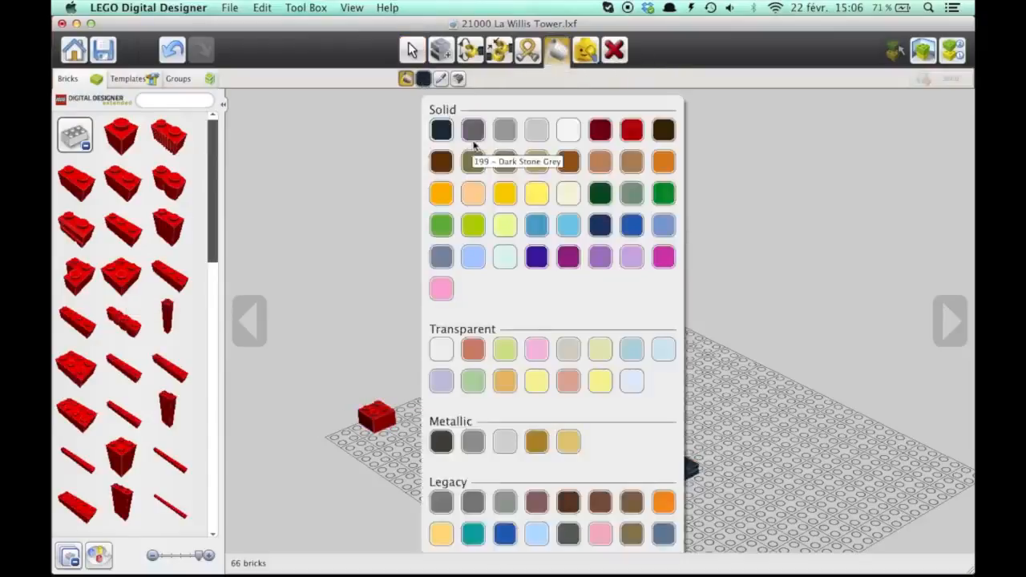
click(476, 146)
click(481, 405)
- Select every brick with the same shape as the dark grey brick using the Shape Selection tool, and clear the selection
click(412, 50)
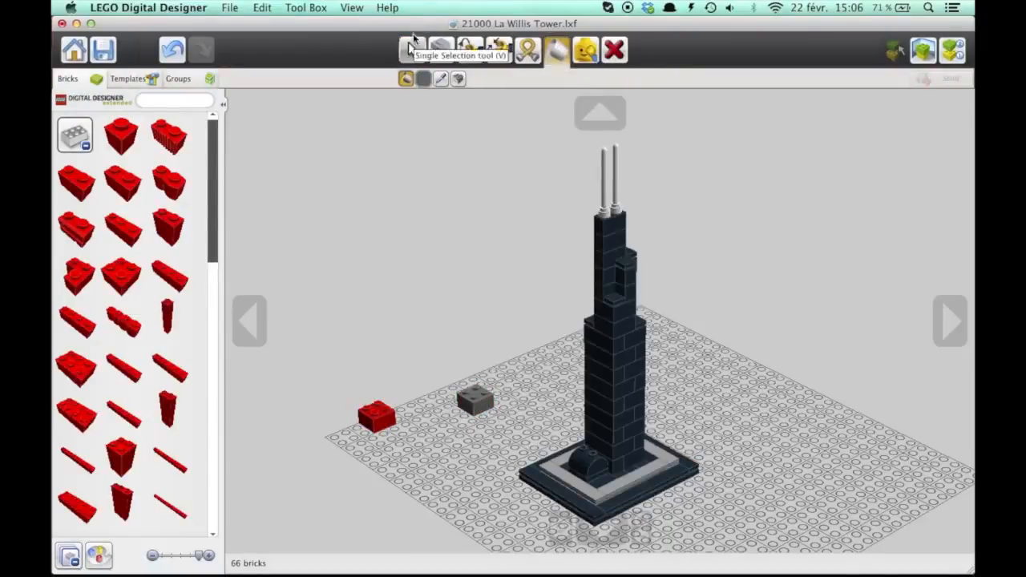
click(477, 79)
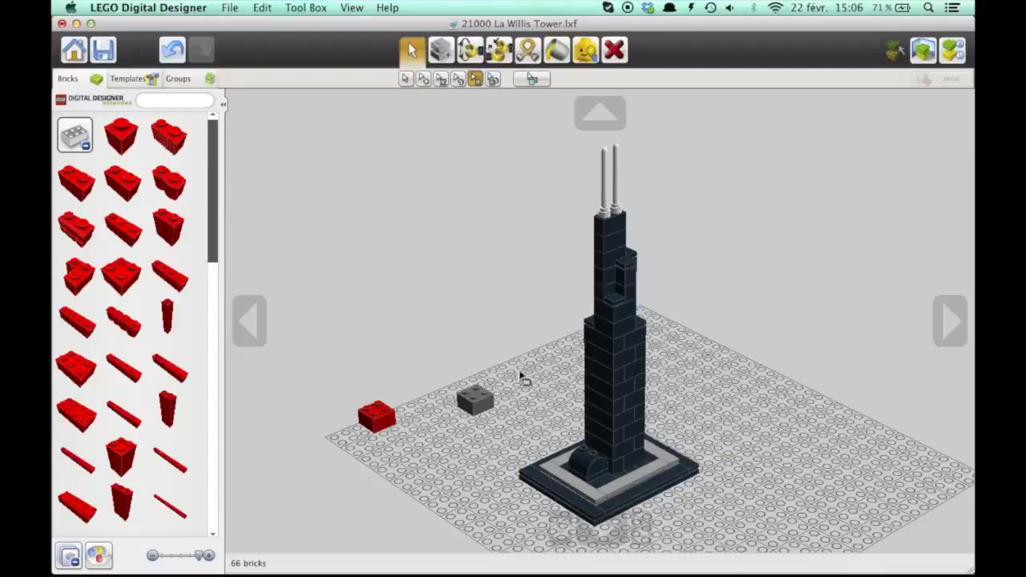
click(487, 393)
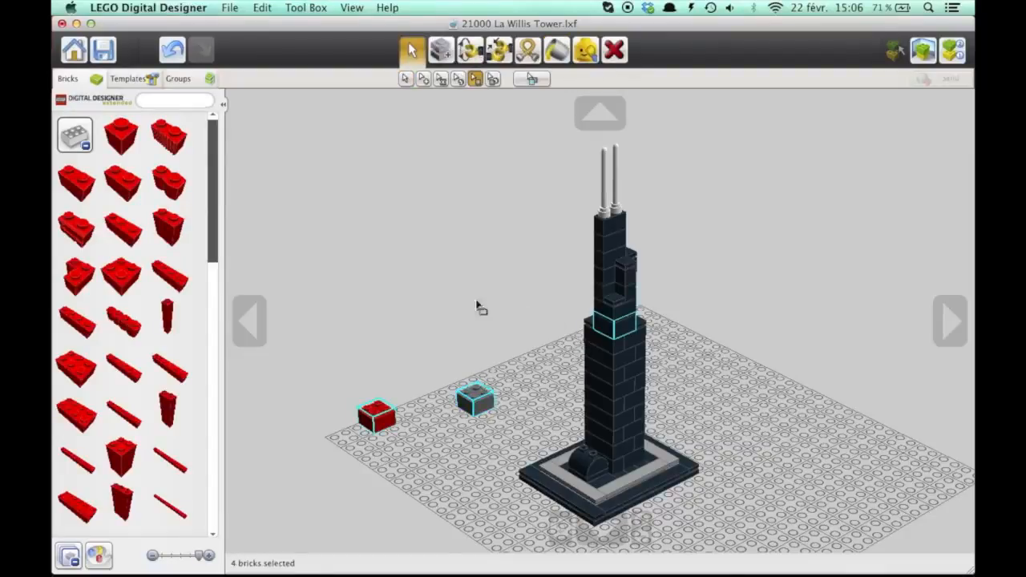
click(351, 403)
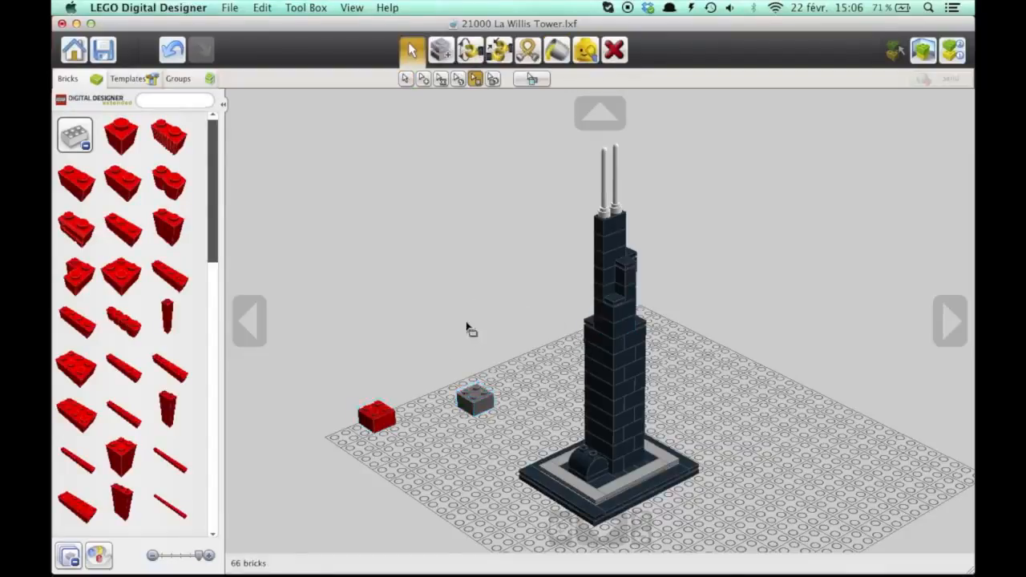
- Select bricks matching the dark grey brick in both color and shape, and clear the selection
click(493, 79)
click(479, 393)
click(508, 279)
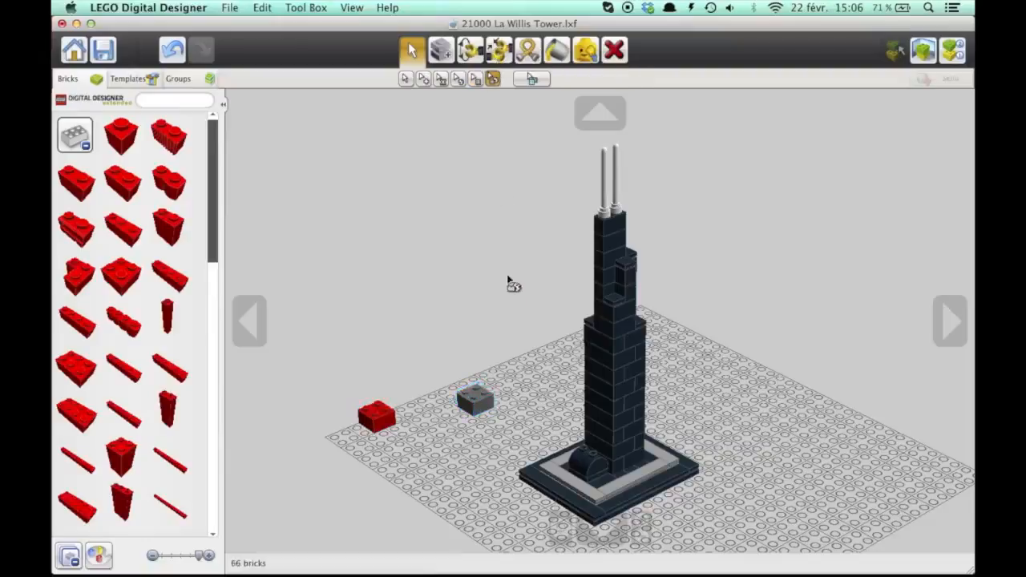
- Select the matching black bricks in the tower's middle section by color and shape, invert the selection, and clear it
click(633, 389)
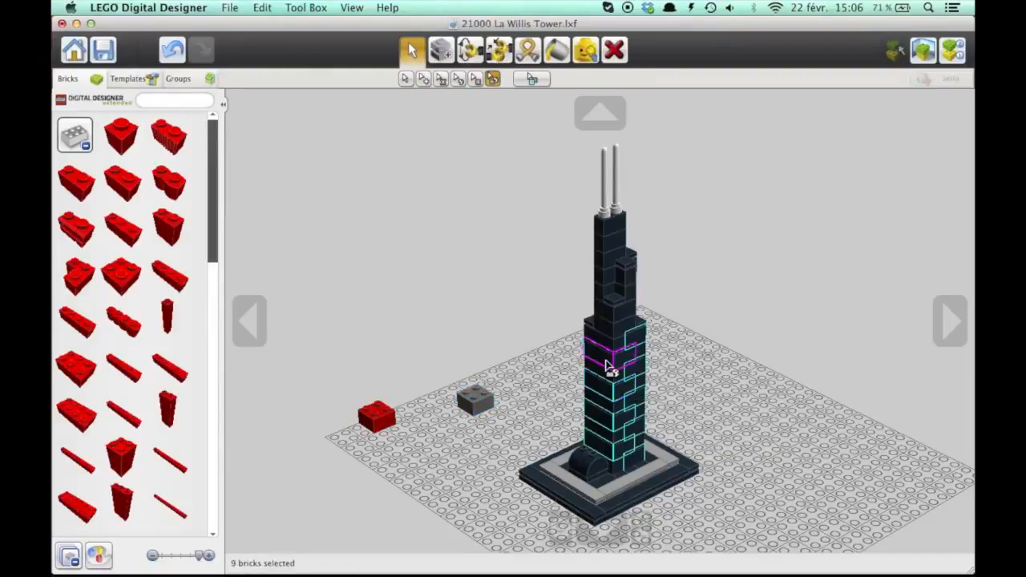
click(536, 81)
click(534, 293)
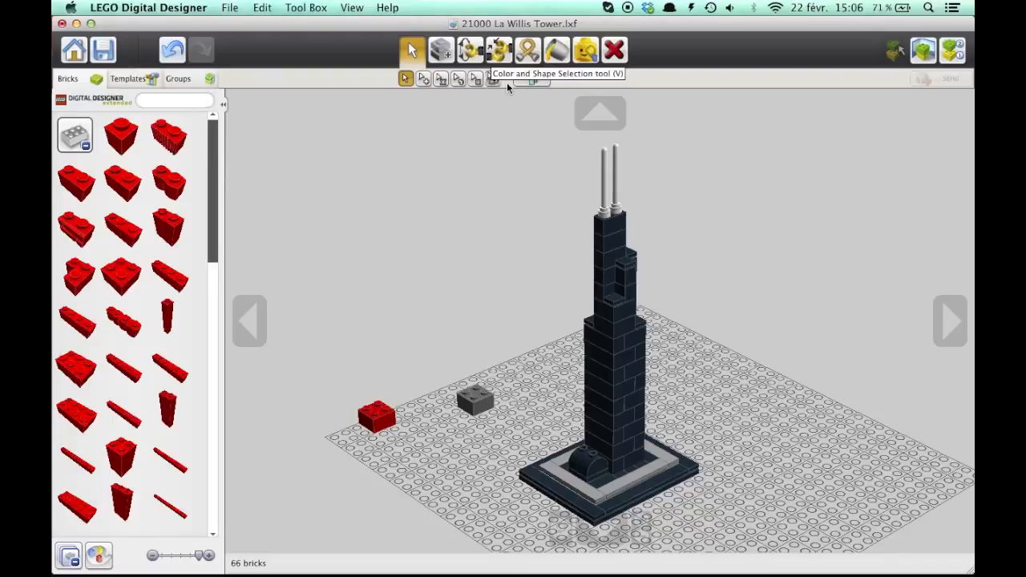
- Try to copy the dark grey brick with the Clone tool, discarding each copy
click(437, 50)
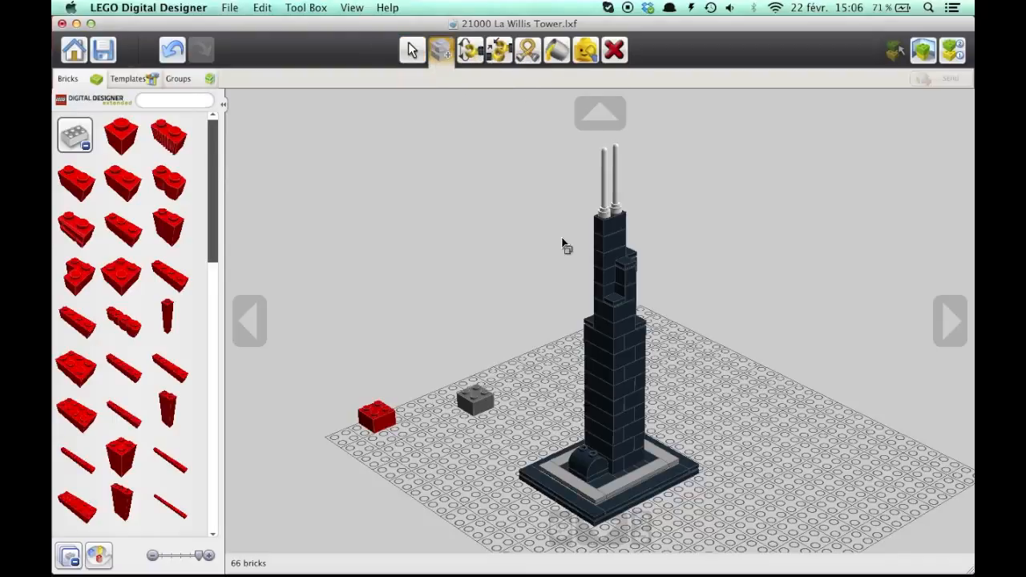
click(476, 400)
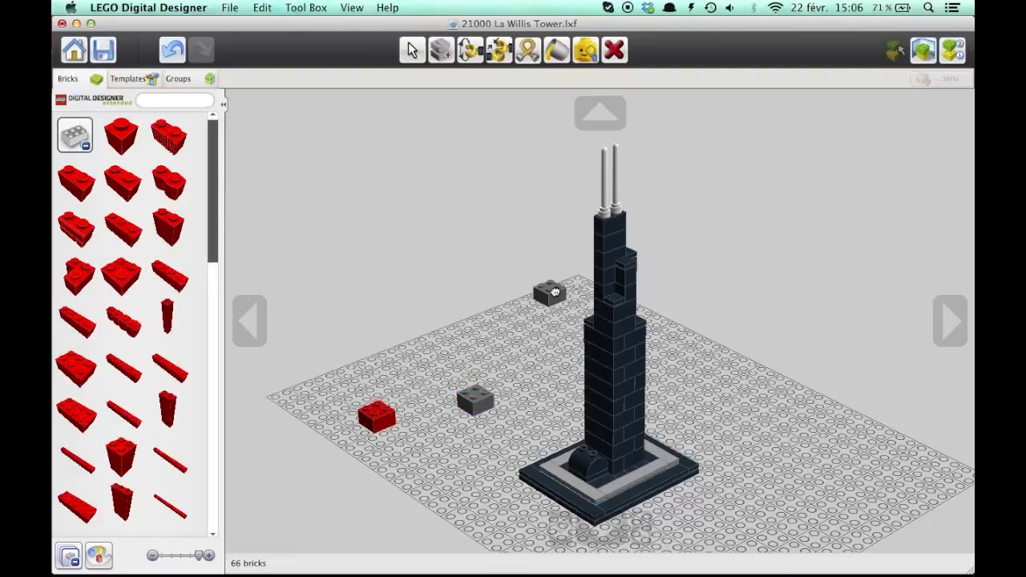
click(496, 394)
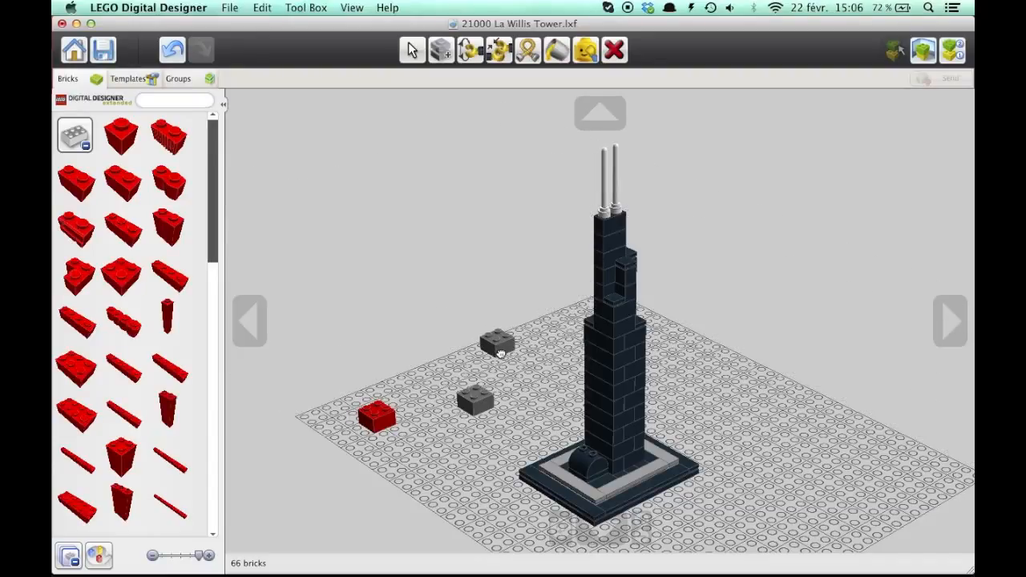
key(Escape)
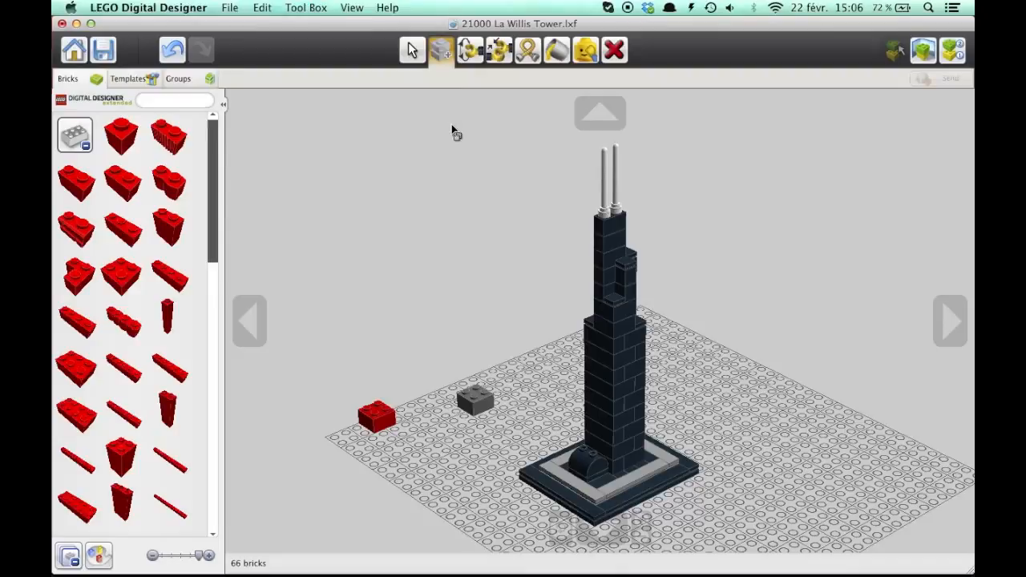
click(483, 408)
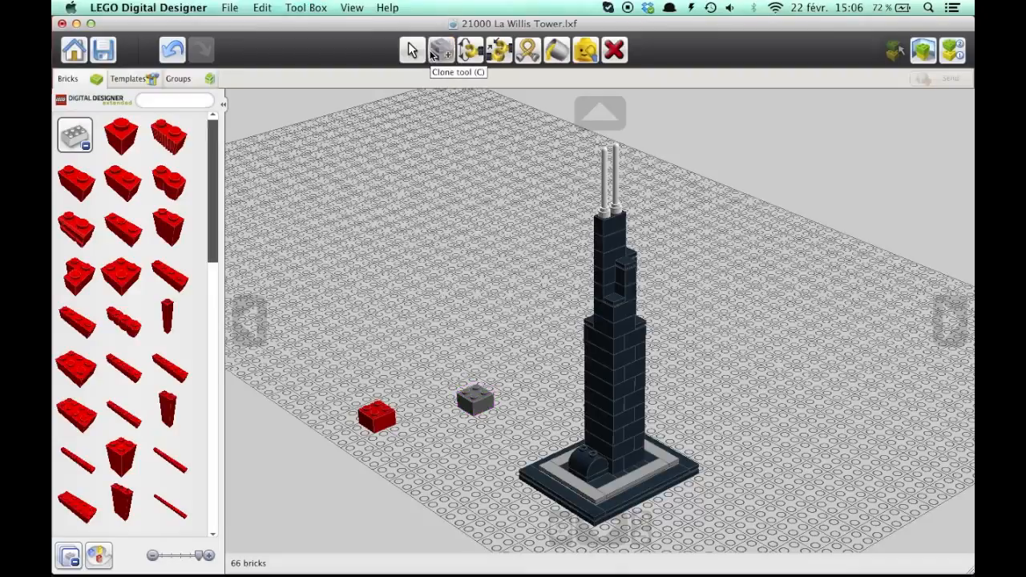
click(440, 52)
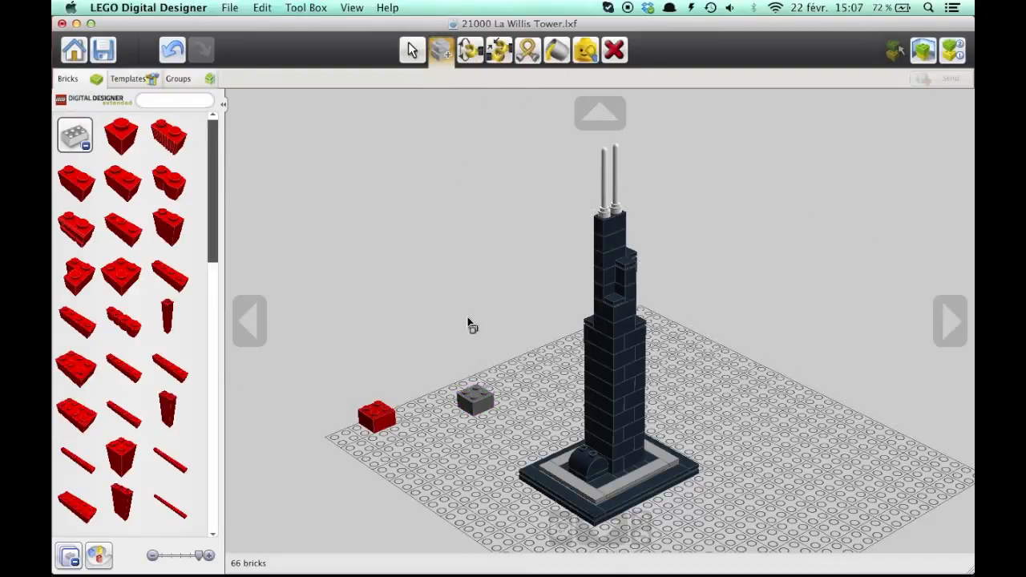
click(477, 391)
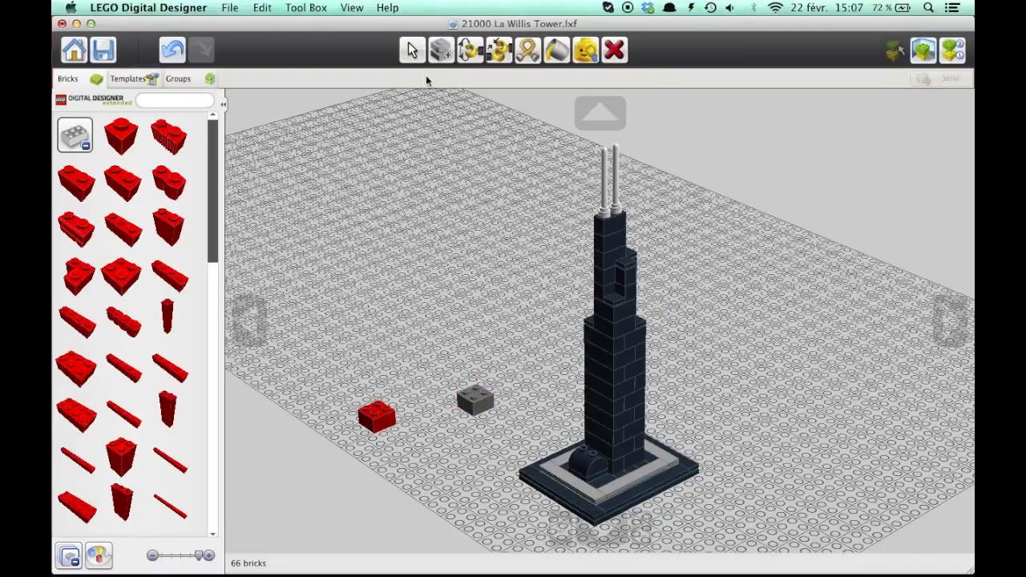
click(411, 50)
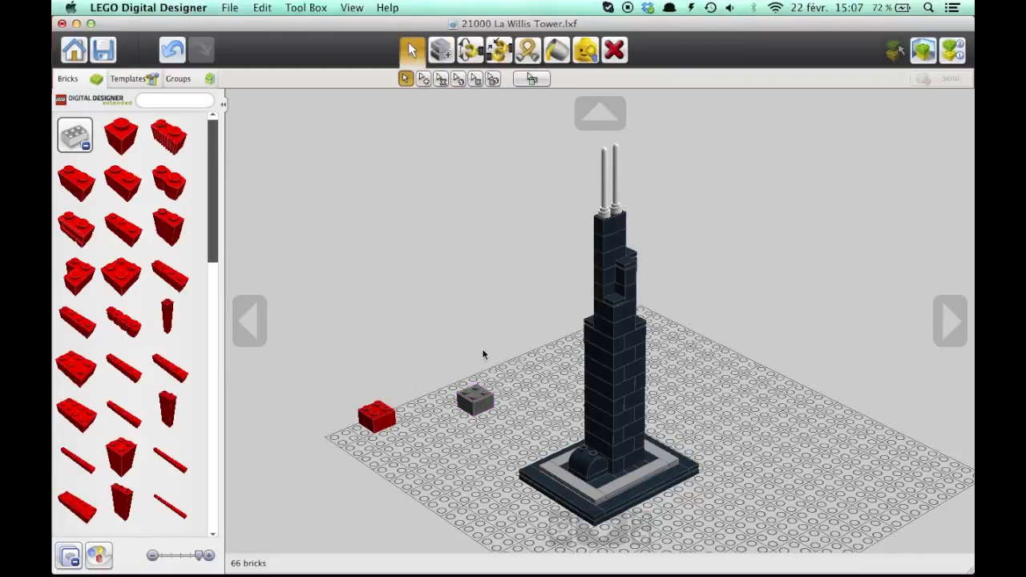
drag(477, 398, 425, 64)
- Place a red BRICK 1X1 on the baseplate behind the dark grey brick and set the grey brick on top of it
click(473, 56)
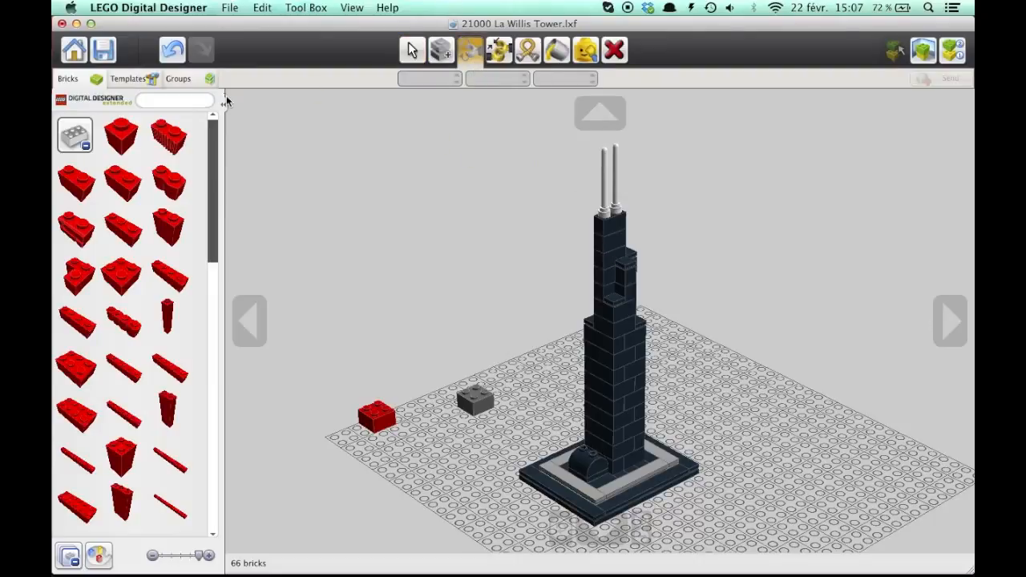
click(74, 135)
click(74, 135)
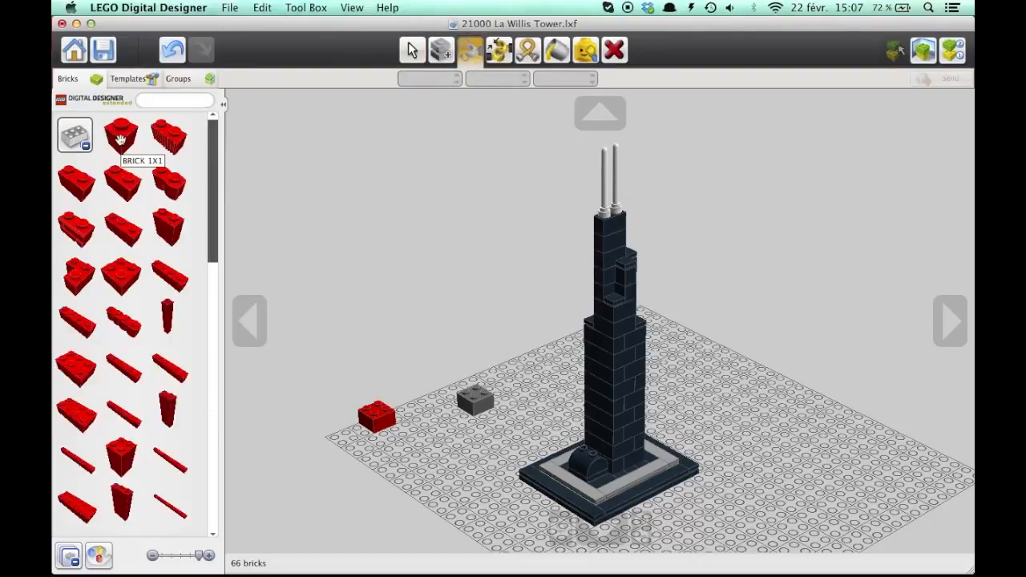
click(122, 136)
click(459, 358)
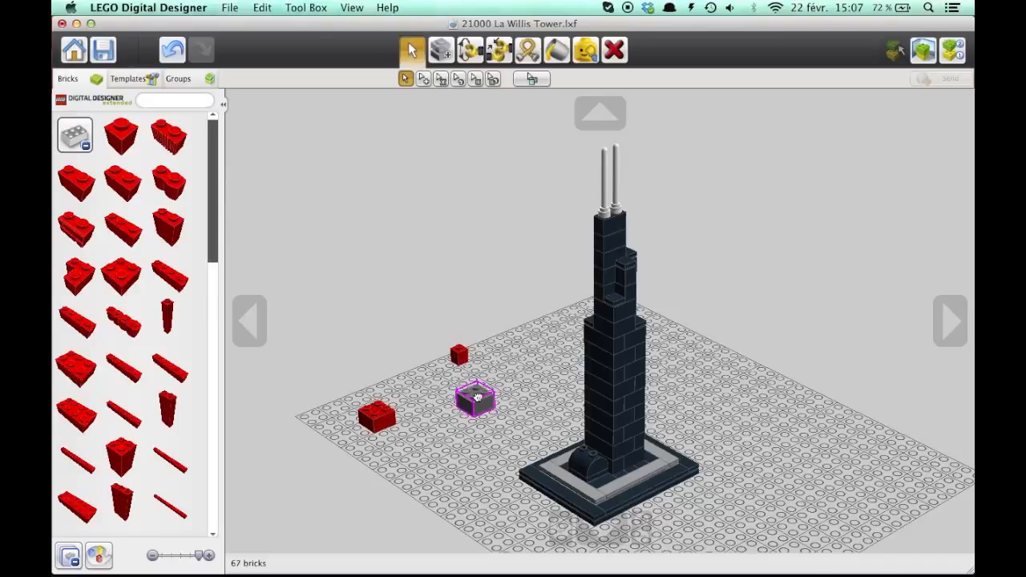
drag(476, 399, 462, 346)
- Rotate the dark grey brick on its red 1x1 base to 135 degrees with the Hinge tool
scroll(450, 307, up, 3)
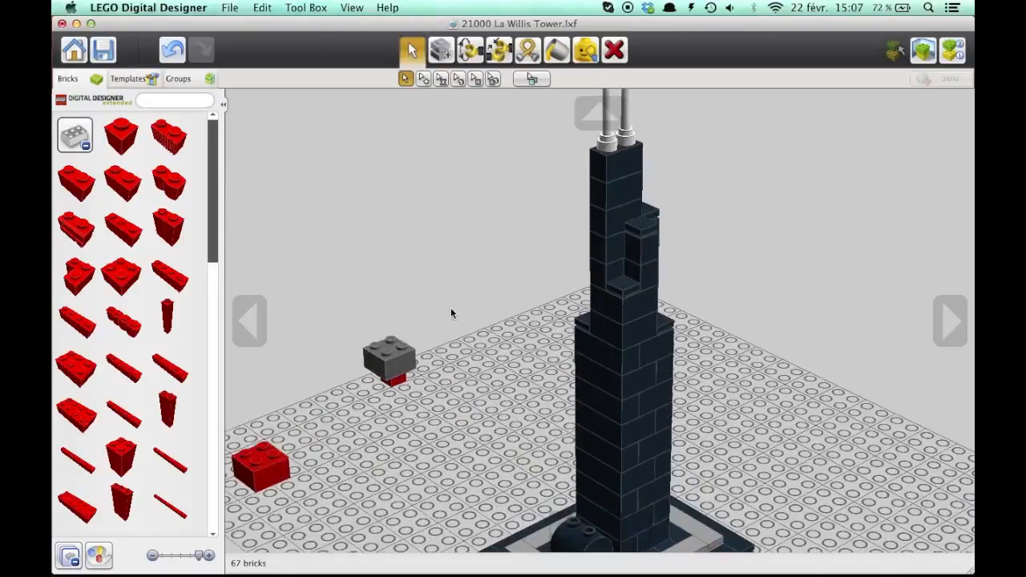
right_click(388, 367)
scroll(389, 366, up, 3)
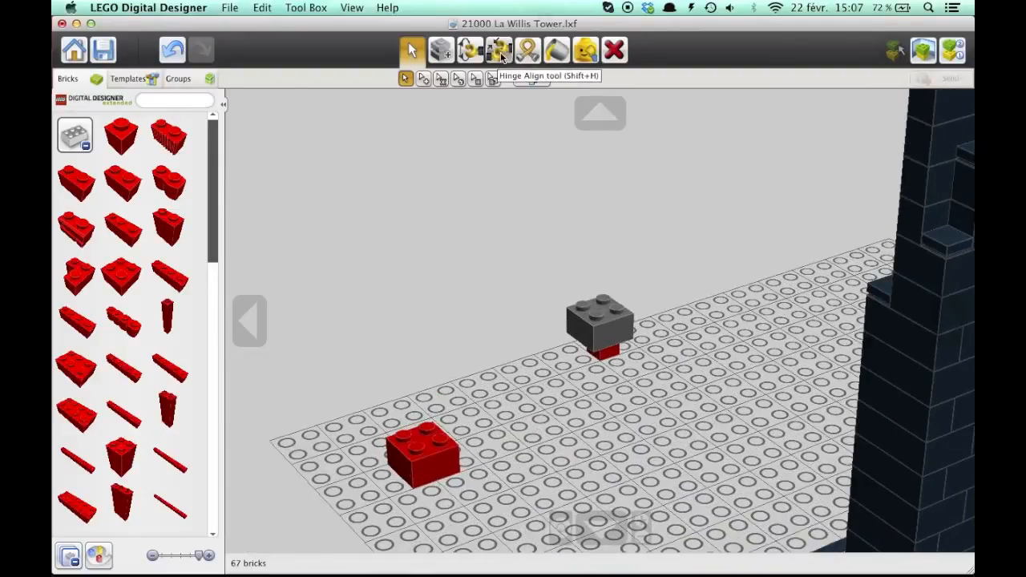
click(470, 50)
click(591, 312)
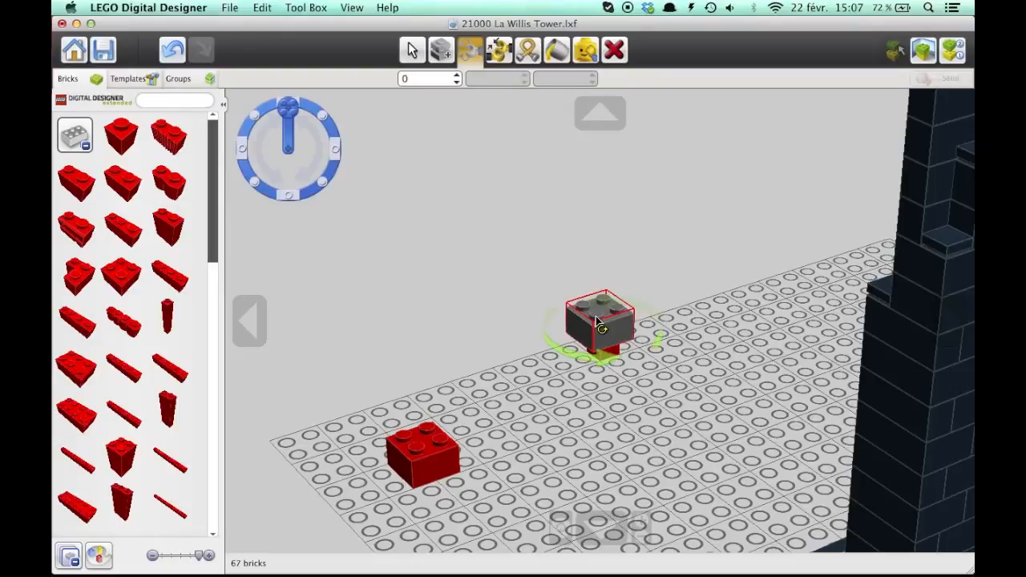
mouse_move(583, 359)
mouse_down()
mouse_move(672, 350)
mouse_move(598, 364)
mouse_up()
drag(267, 101, 288, 103)
click(324, 118)
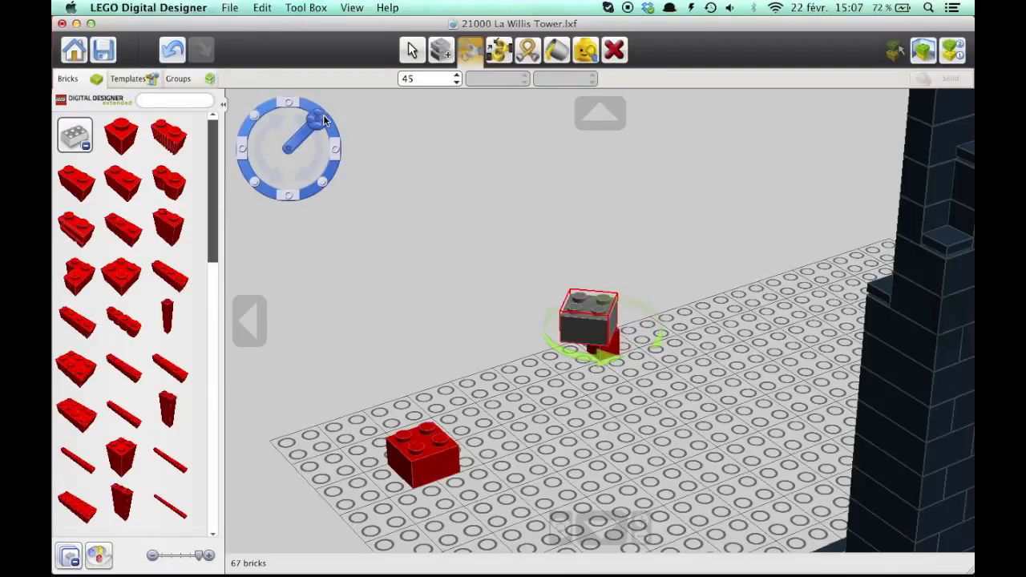
click(336, 149)
click(323, 181)
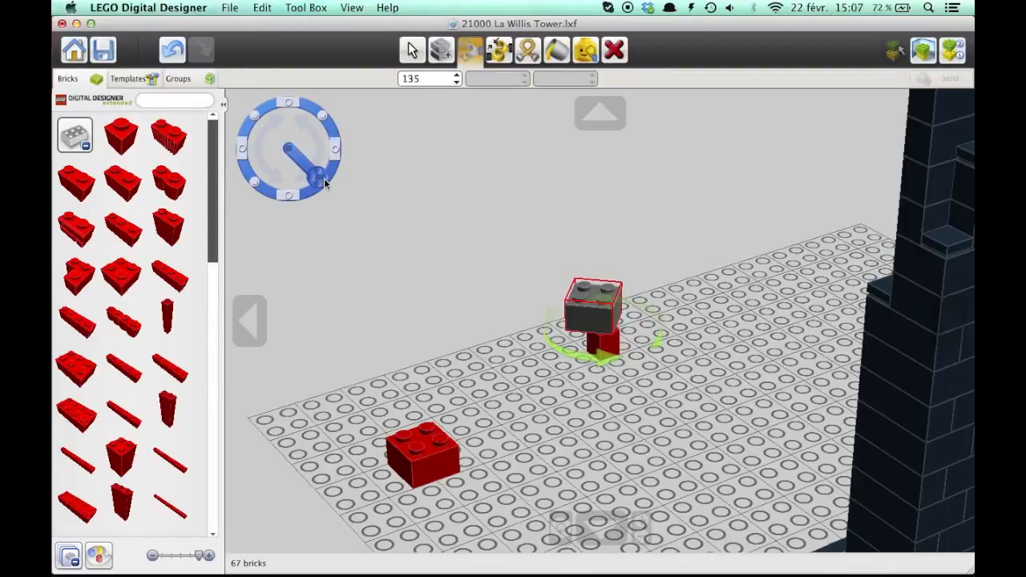
click(293, 98)
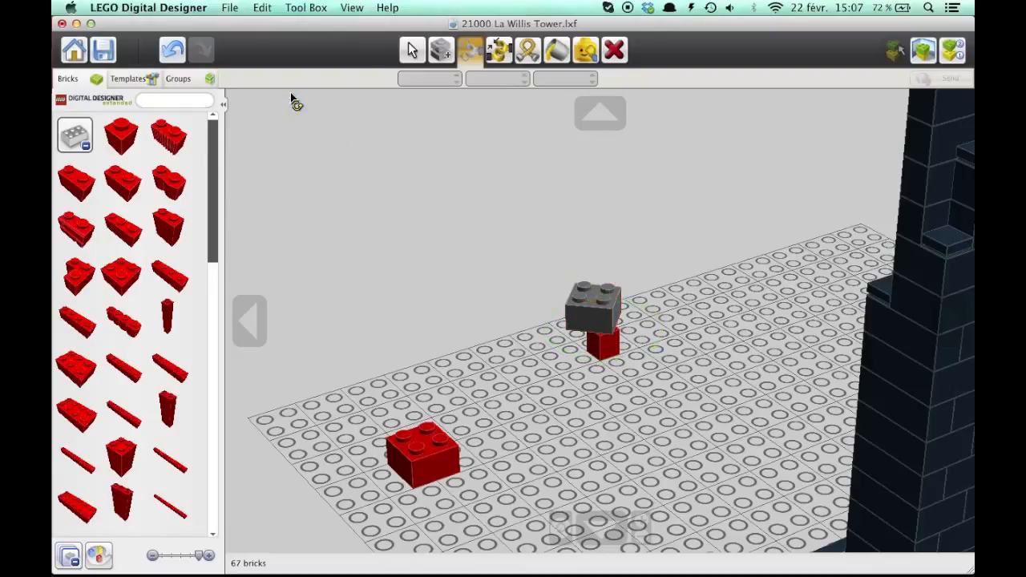
- Set the dark grey brick's hinge angle to 15,4 degrees and deselect it
click(592, 299)
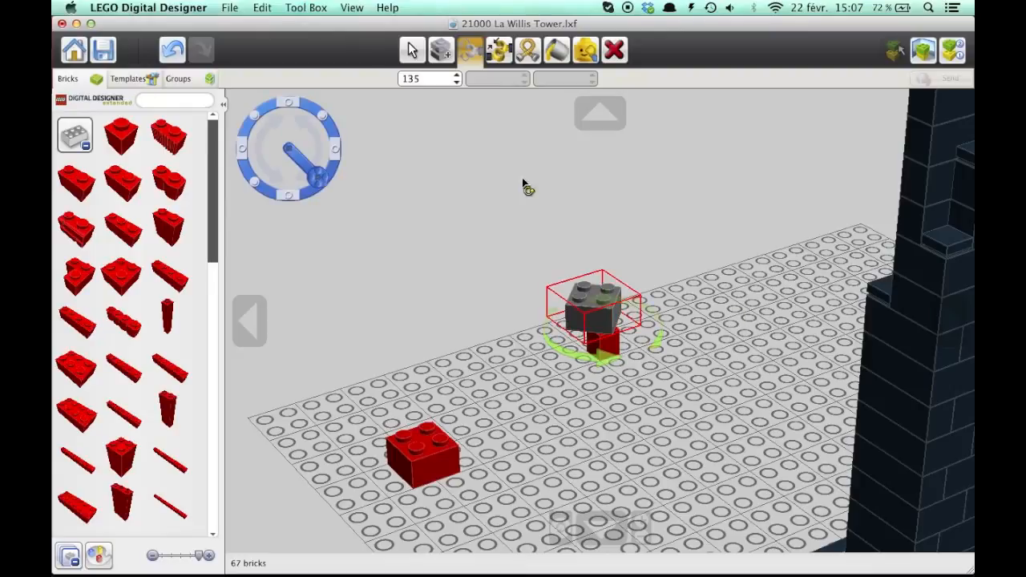
click(456, 75)
click(456, 76)
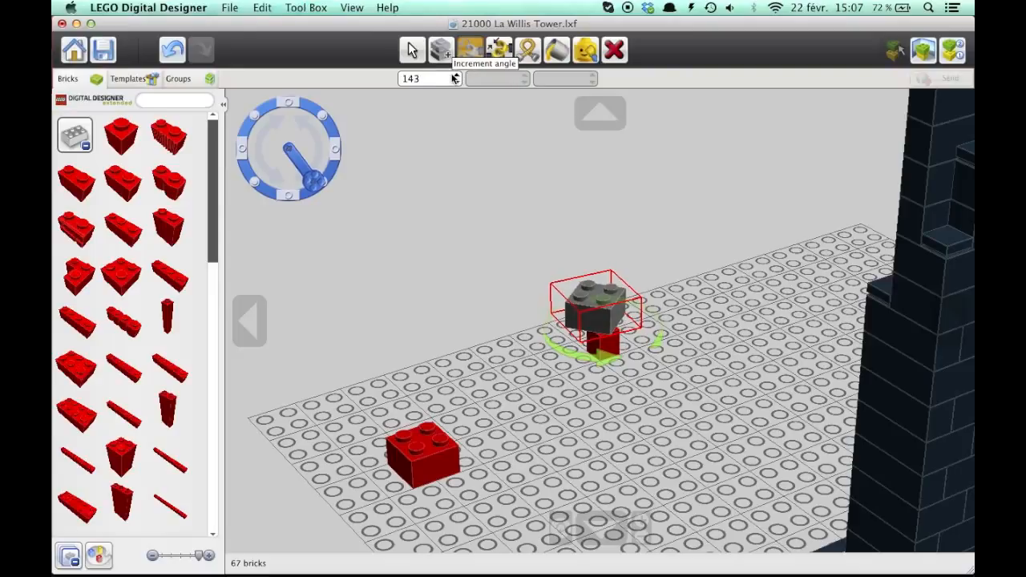
click(456, 76)
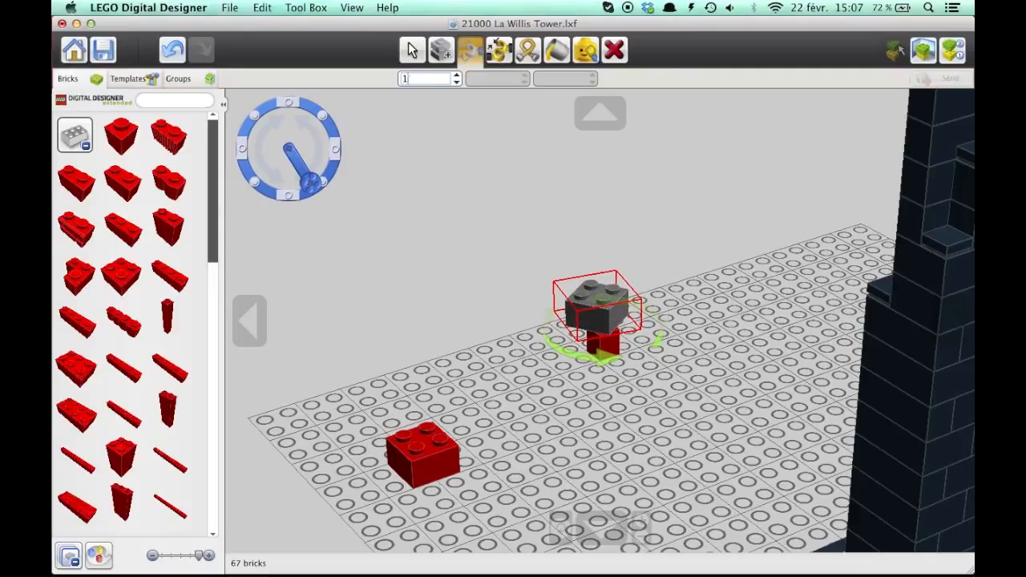
key(Return)
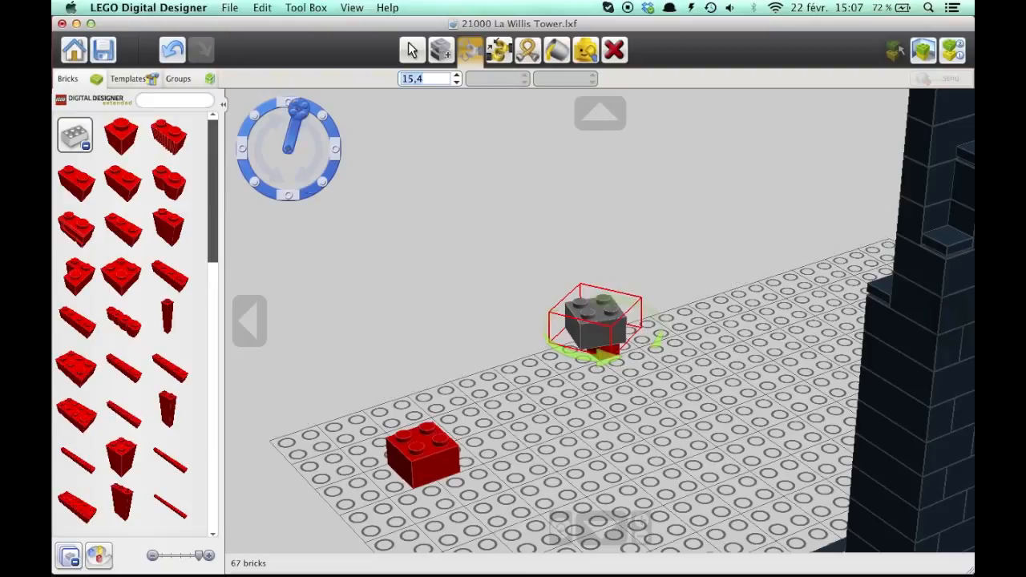
click(469, 214)
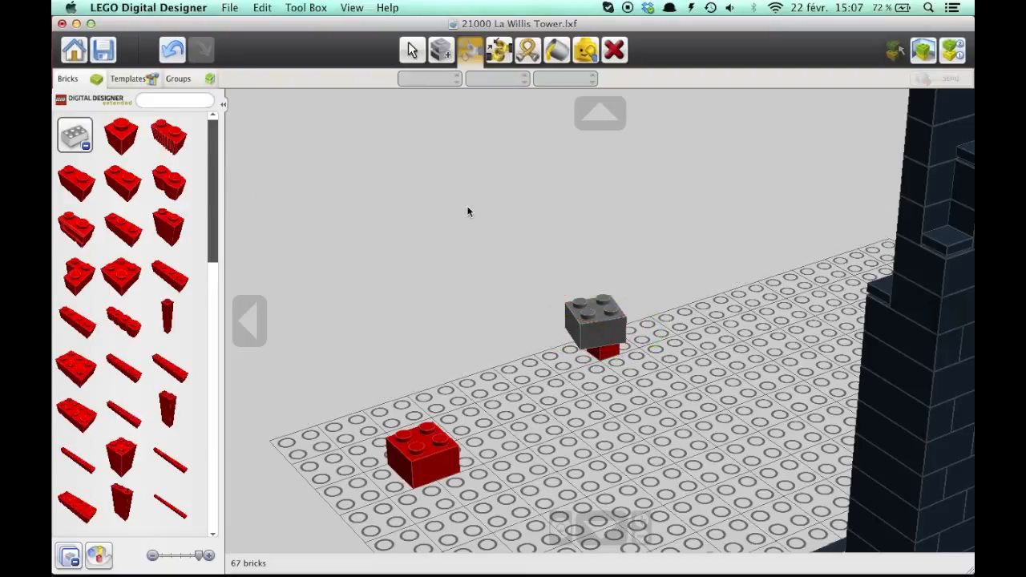
- Show the Hinge Align tool's possible directions on the dark grey brick, and dismiss them without aligning it
click(505, 51)
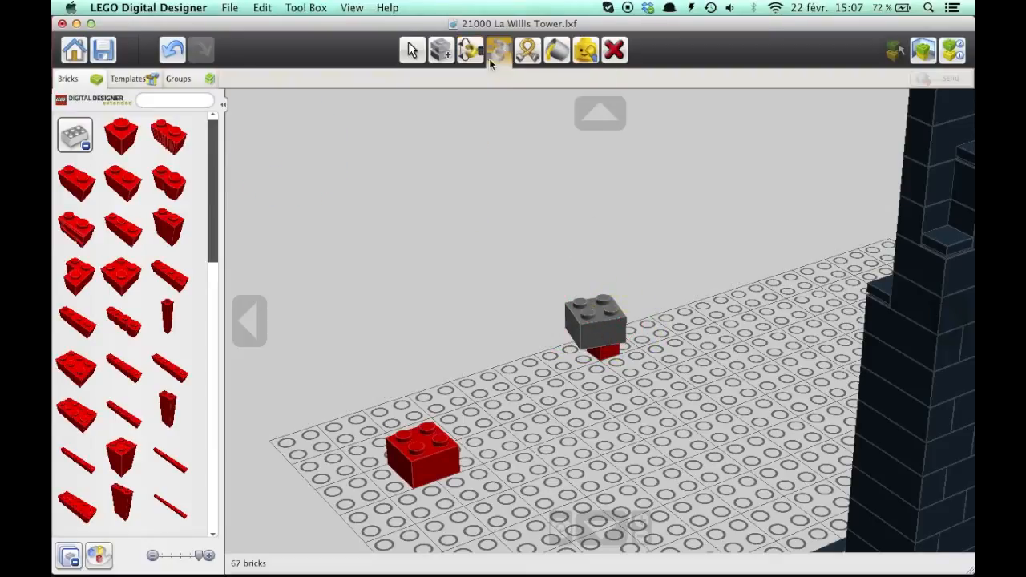
click(473, 58)
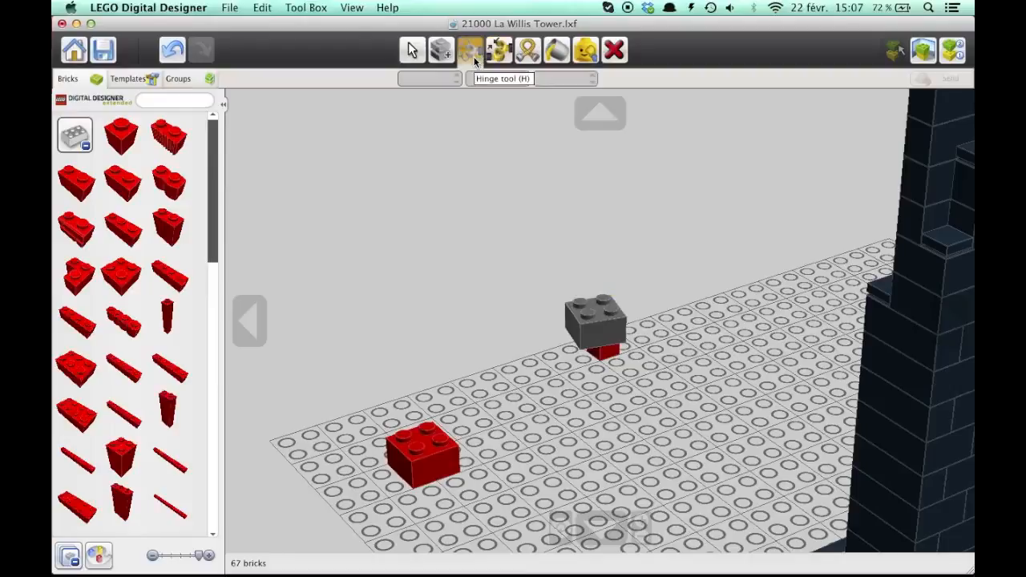
click(499, 51)
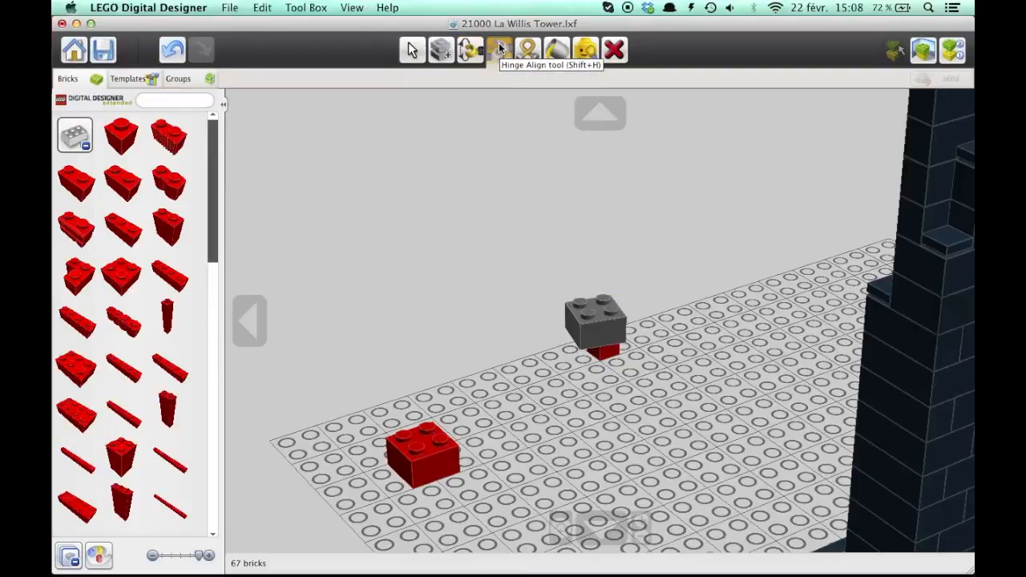
click(596, 329)
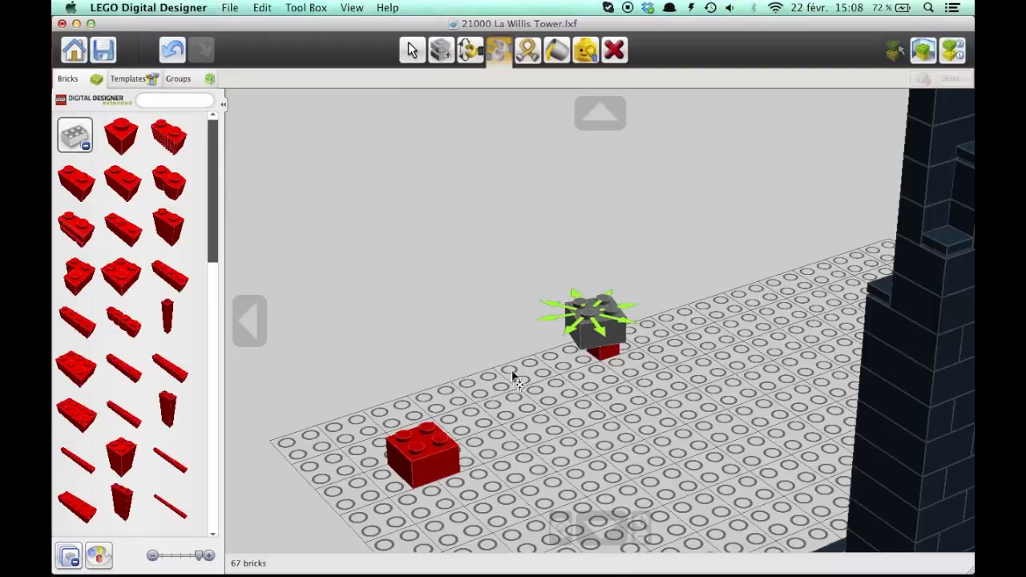
click(510, 387)
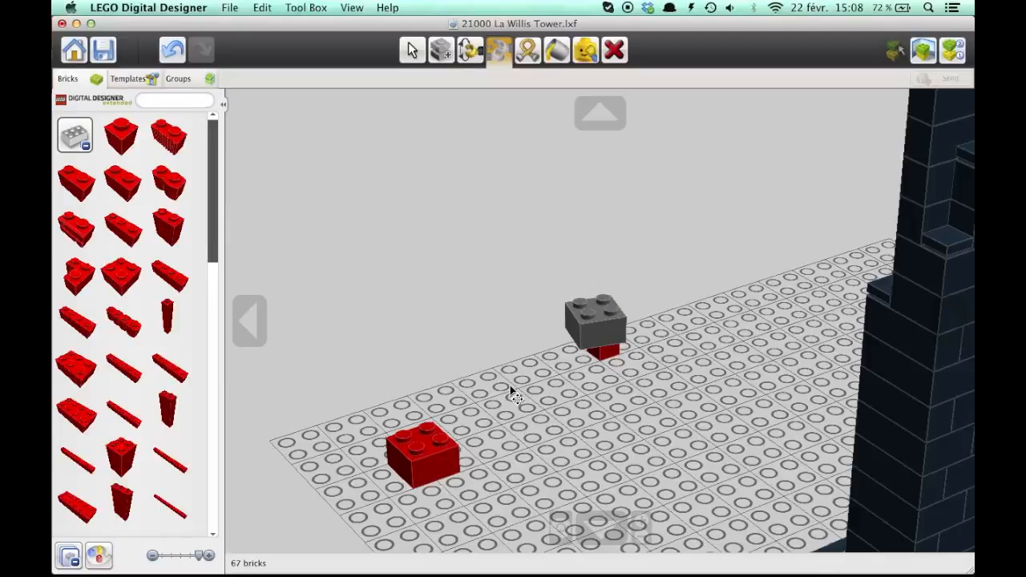
- Take a long flexible ribbed hose from the pipe and string bricks and place it along the baseplate's edge behind the red brick
click(74, 141)
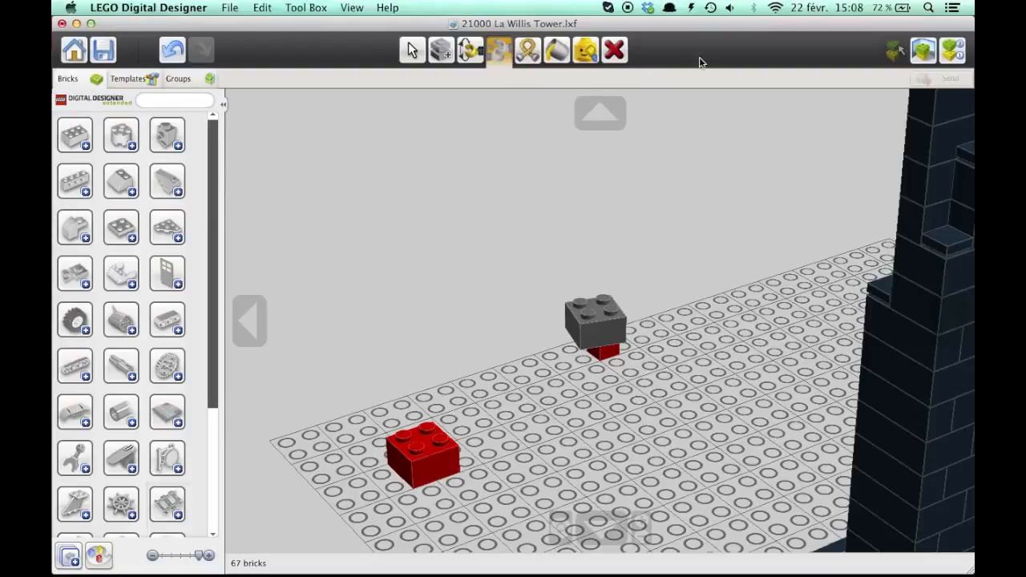
click(471, 50)
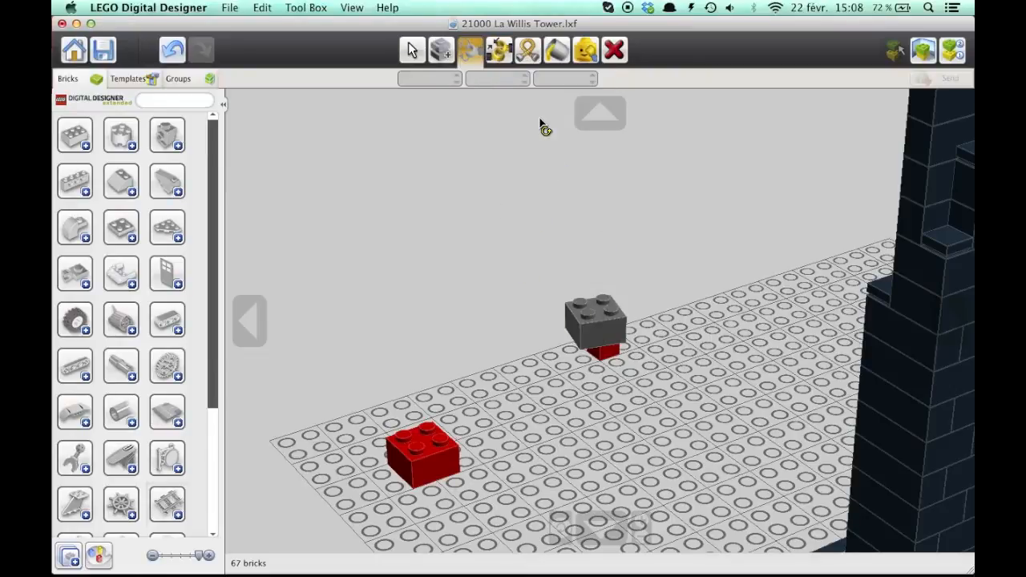
click(508, 61)
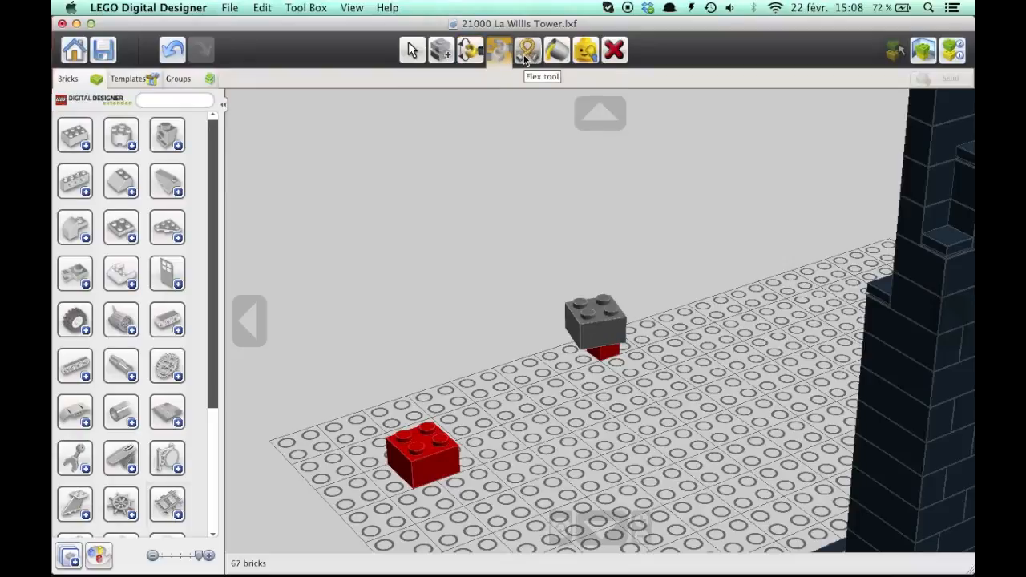
click(523, 54)
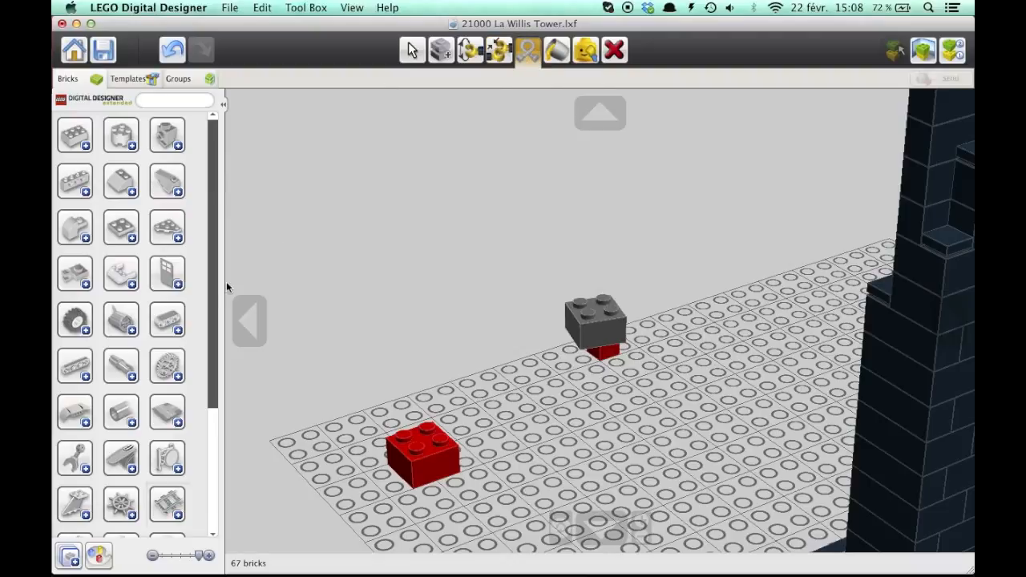
scroll(117, 374, down, 2)
scroll(117, 374, down, 1)
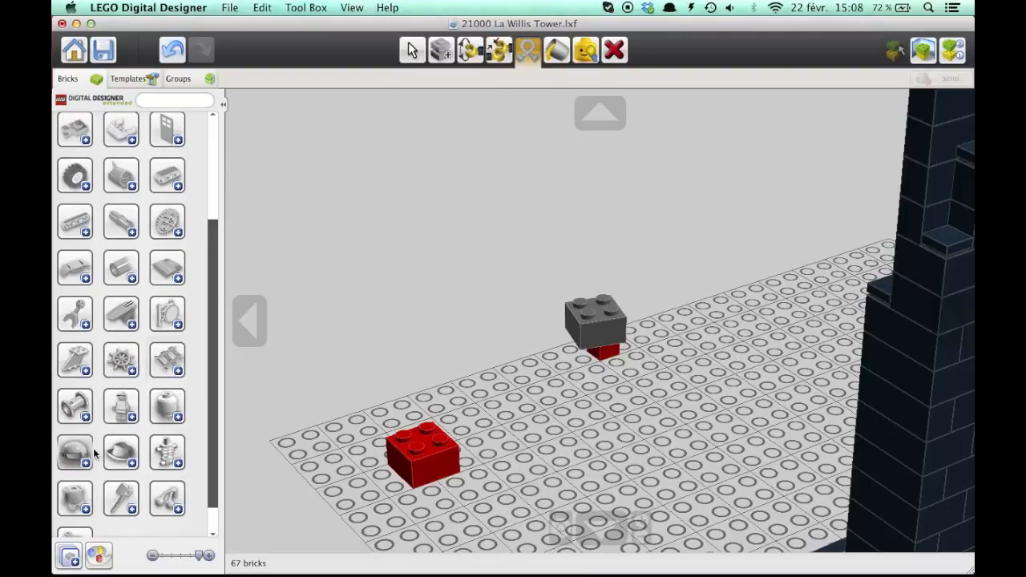
scroll(77, 453, down, 2)
click(113, 248)
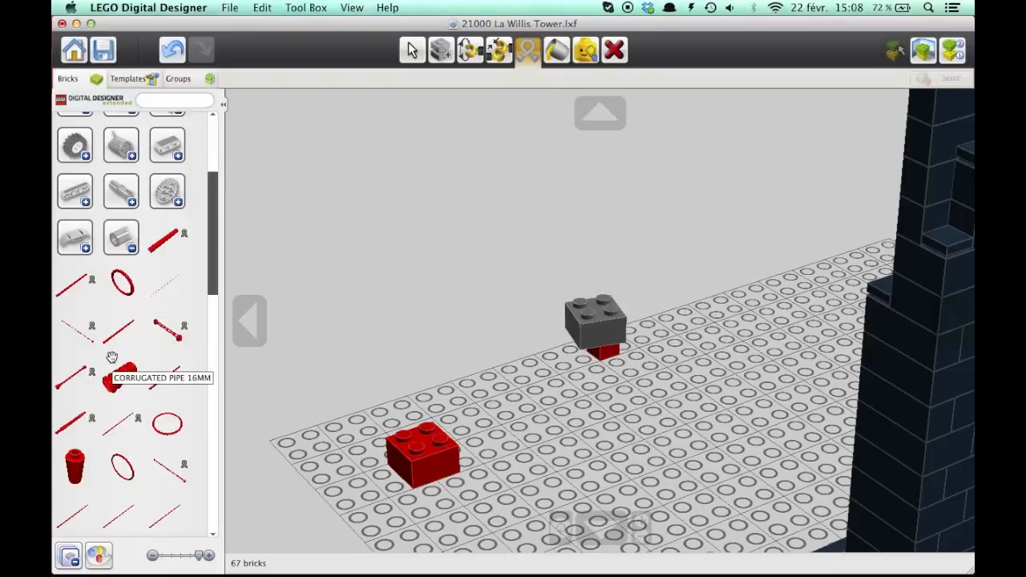
scroll(112, 353, down, 1)
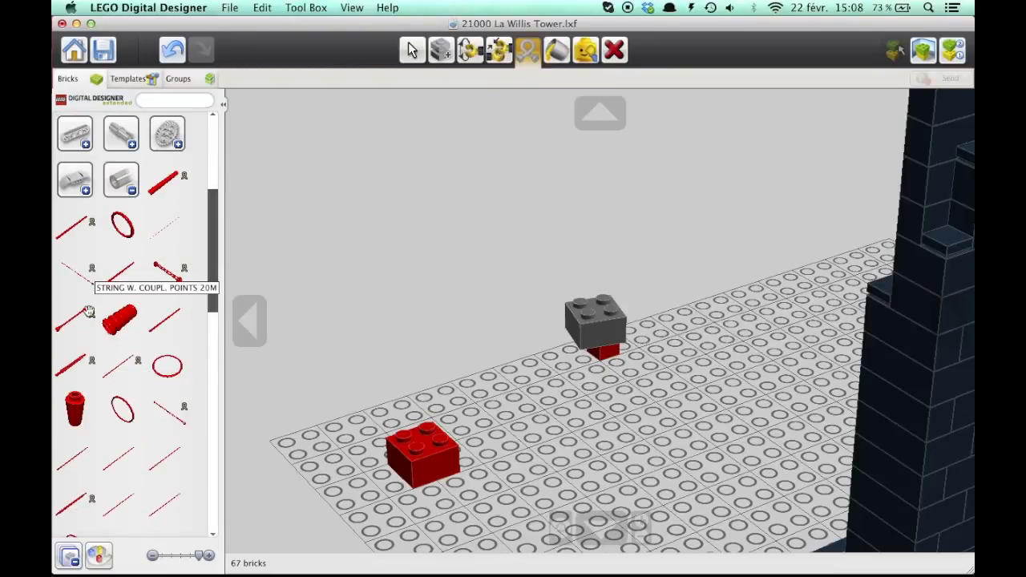
scroll(113, 345, down, 5)
click(110, 345)
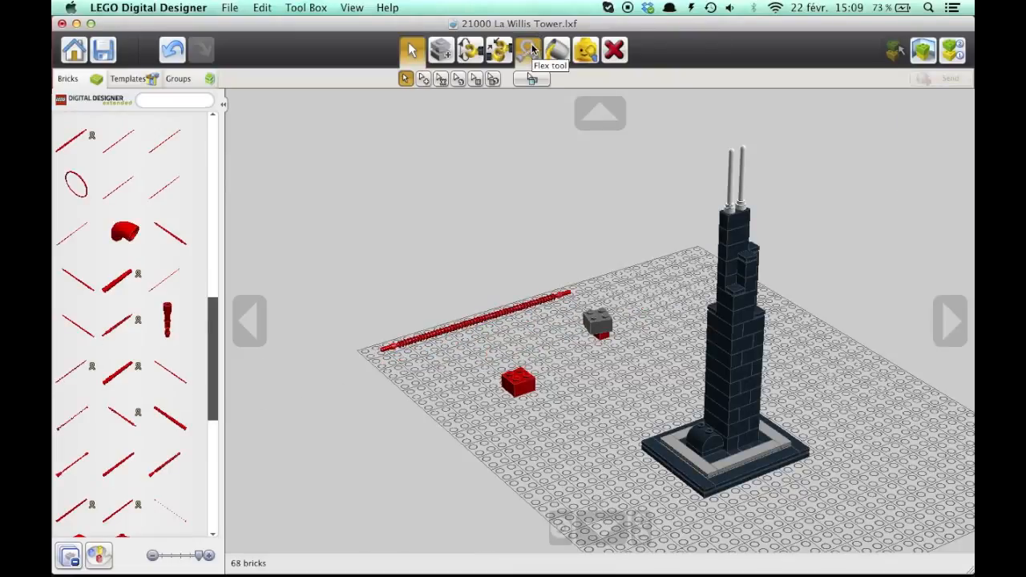
- Bend the red hose with the Flex tool so that its free end curves towards the dark grey brick
click(528, 50)
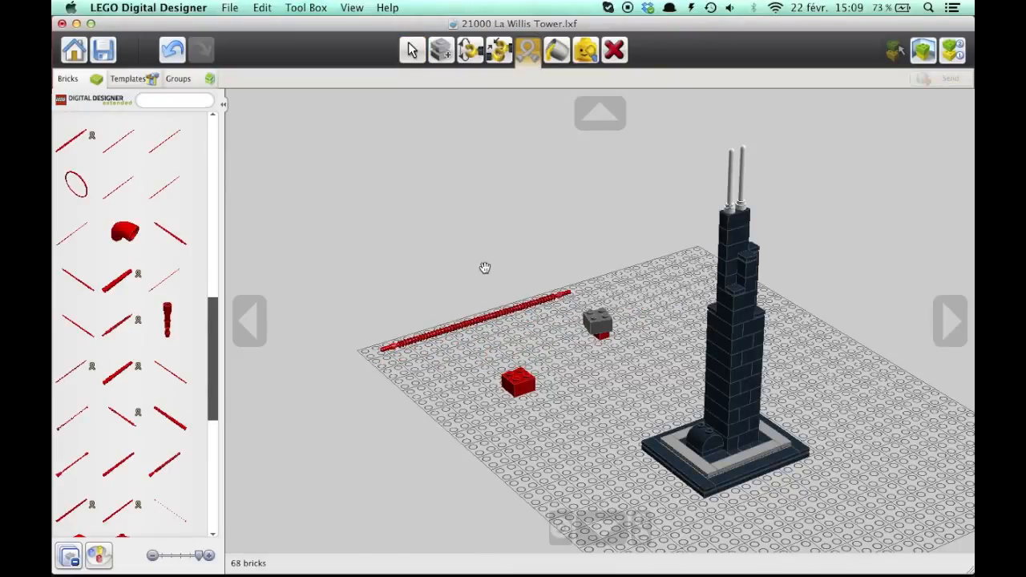
drag(562, 292, 460, 488)
drag(539, 424, 589, 329)
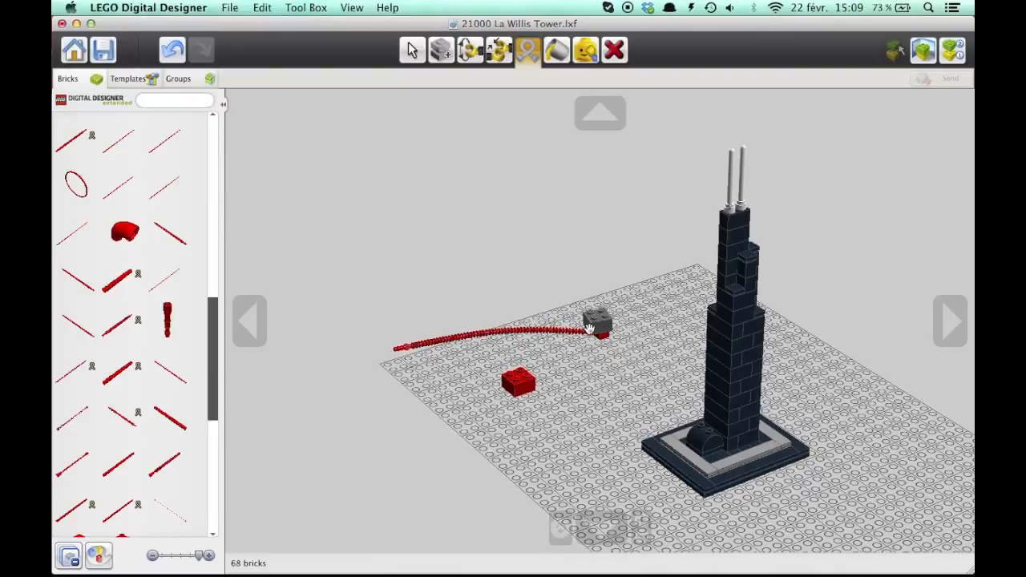
- Paint the flexible hose a solid medium-light blue, and sample the dark grey brick's color as the paint color
click(558, 53)
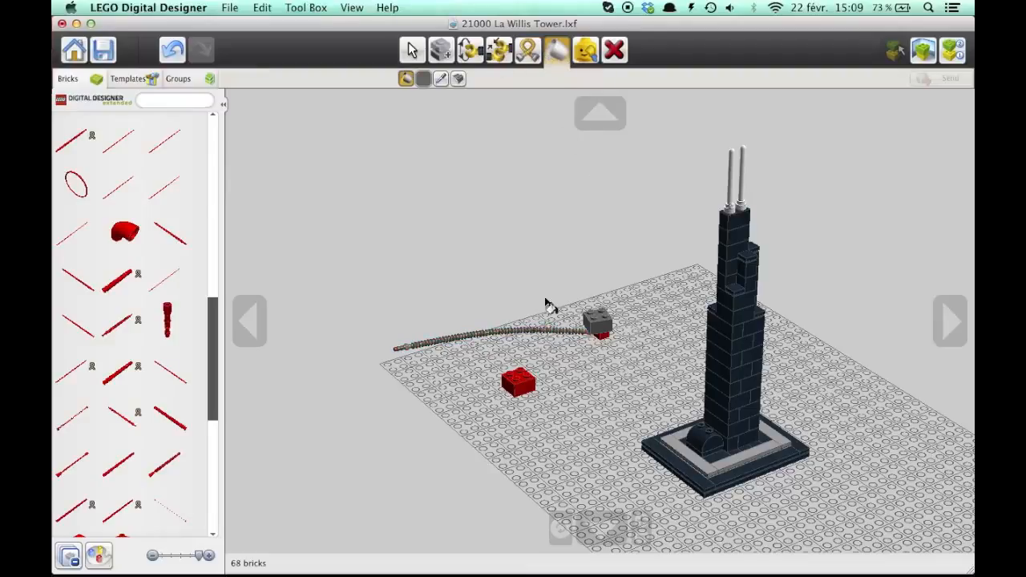
click(425, 81)
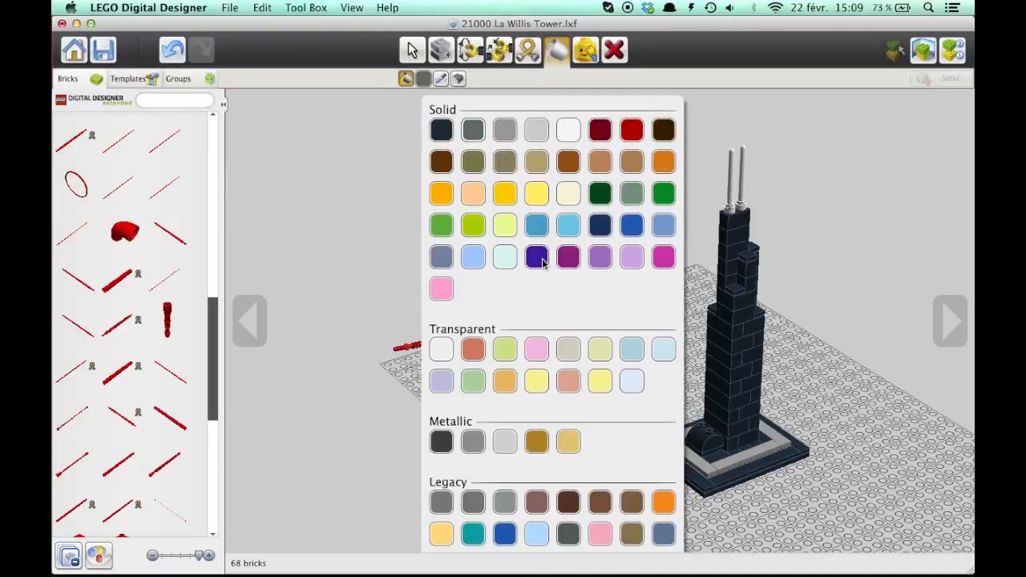
click(537, 226)
click(497, 337)
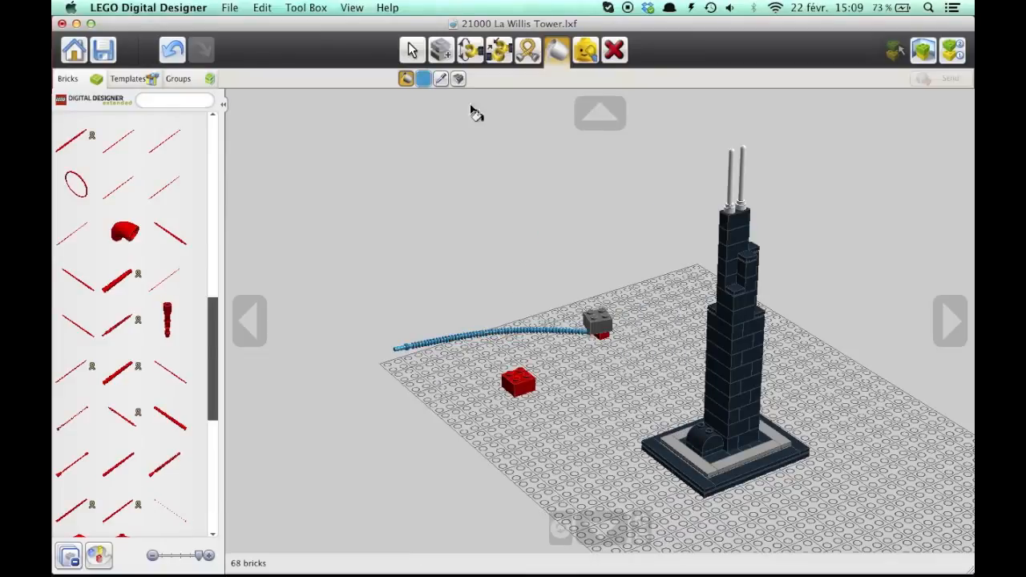
click(442, 78)
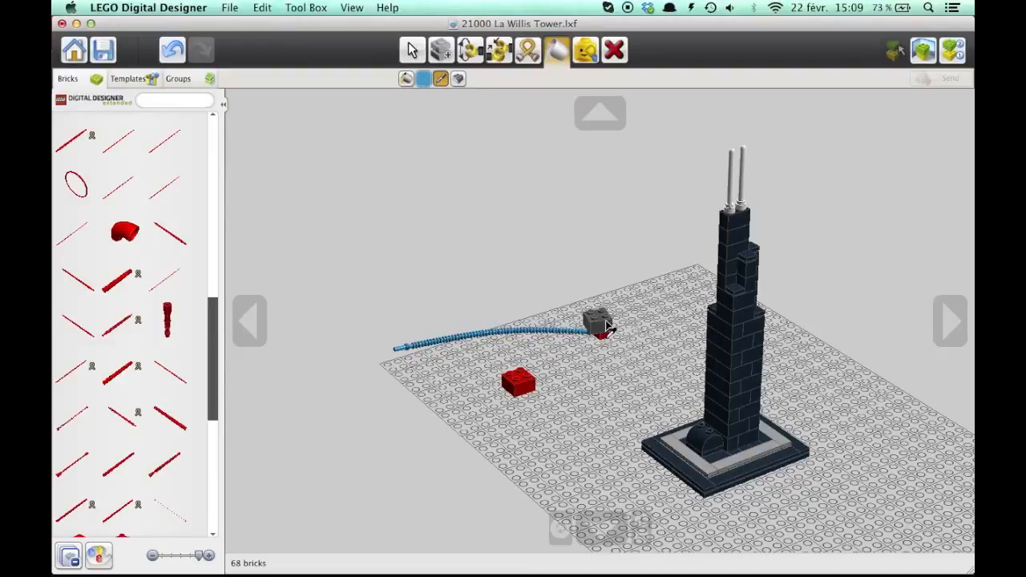
click(607, 325)
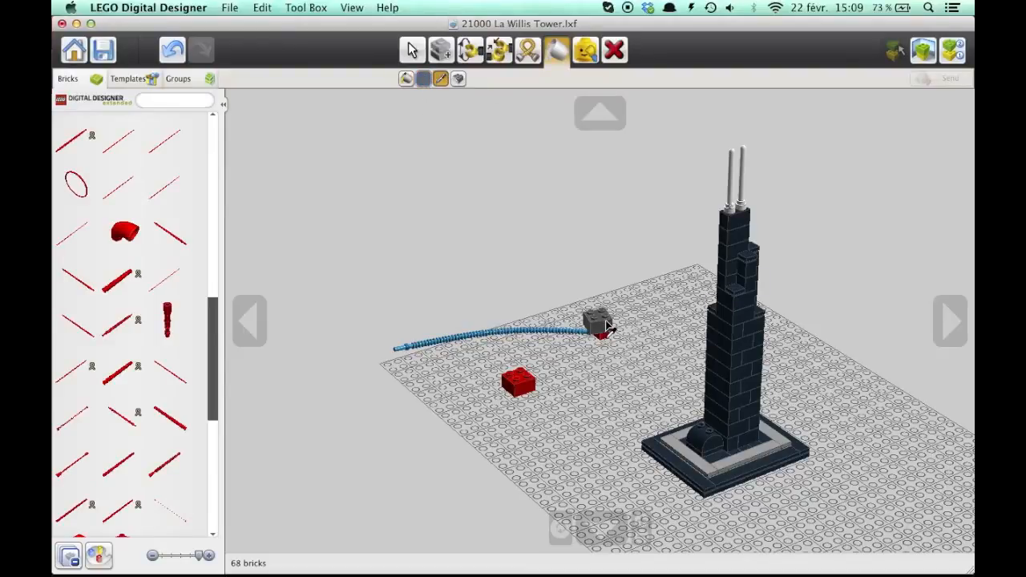
- Activate the Decoration tool, and place a flat red 2x2 tile near the baseplate's edge, in front of the red brick
click(458, 78)
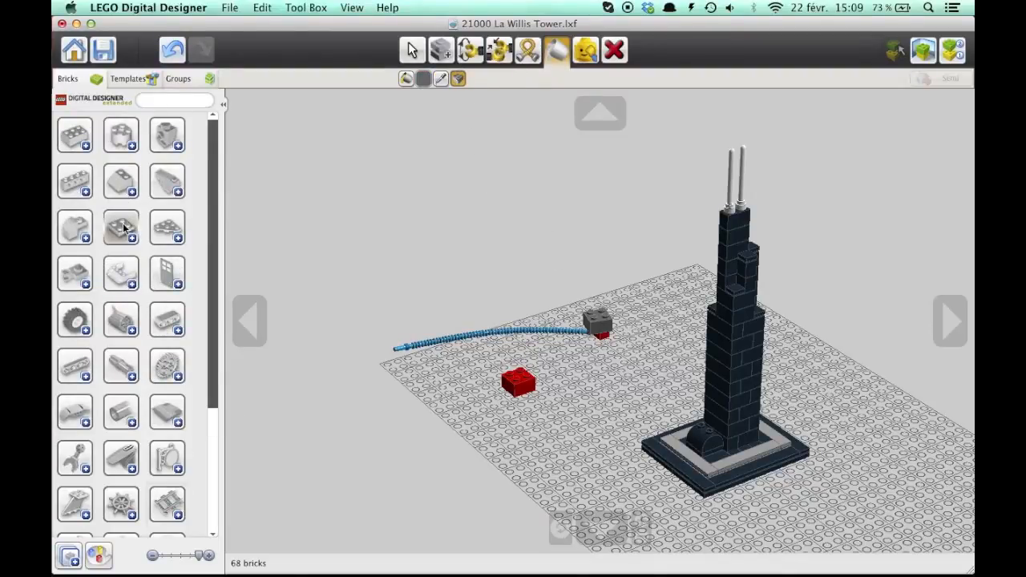
click(123, 228)
click(157, 380)
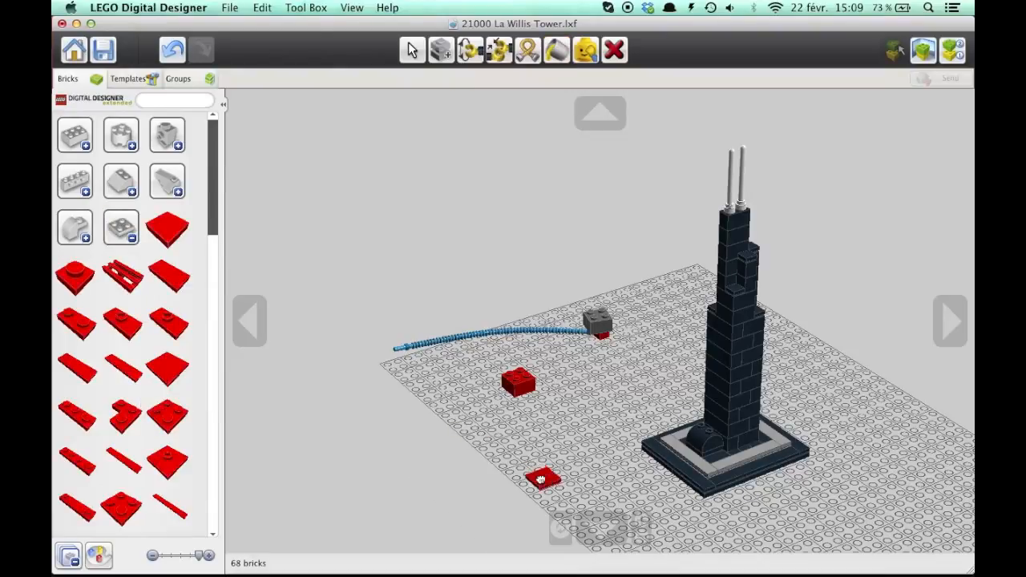
click(541, 479)
click(600, 527)
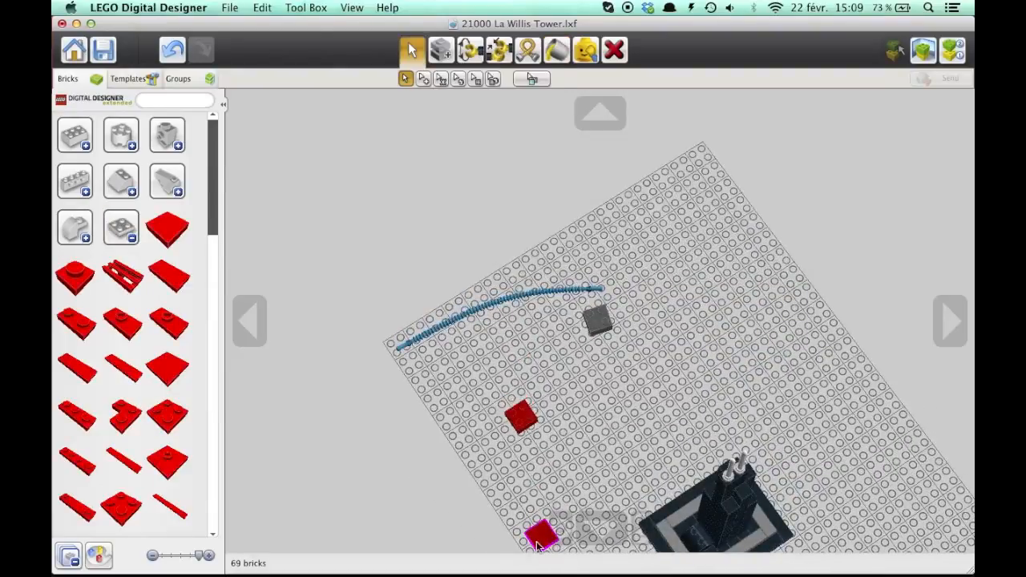
right_click(537, 543)
scroll(536, 475, up, 10)
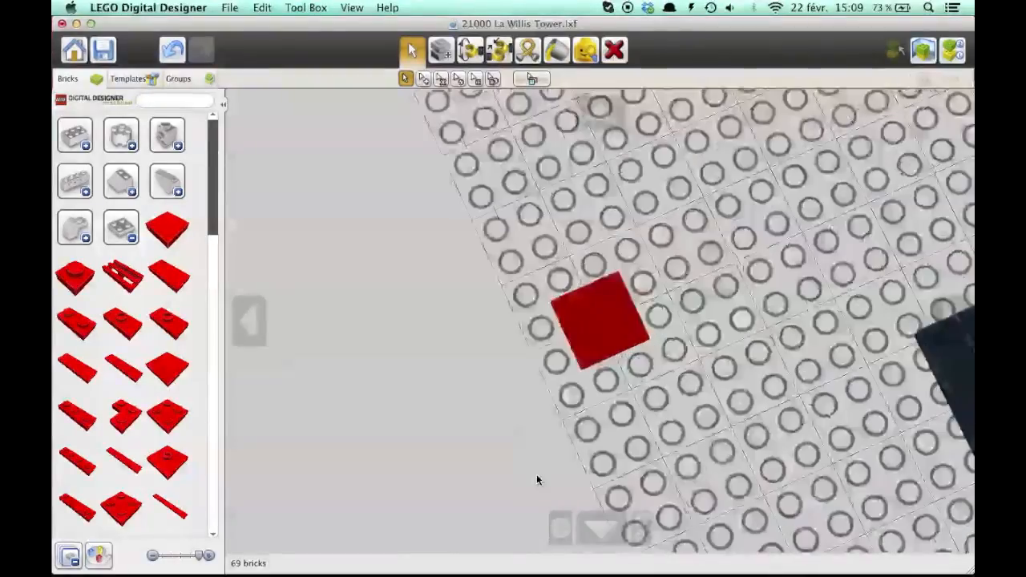
- Apply the THE LEGO NEWS newspaper decoration to the red 2x2 flat tile and inspect it up close
scroll(508, 112, up, 3)
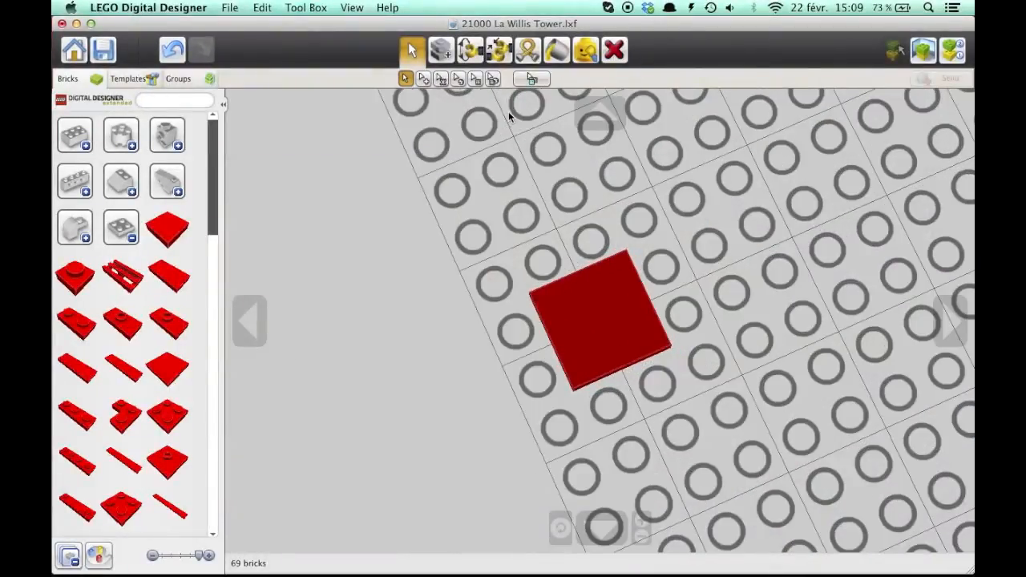
click(549, 51)
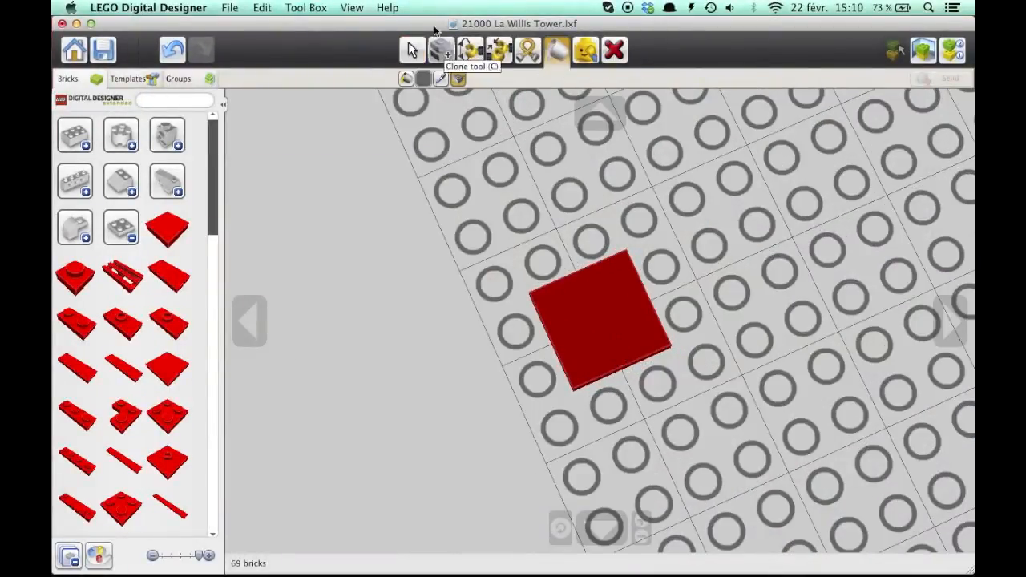
click(606, 312)
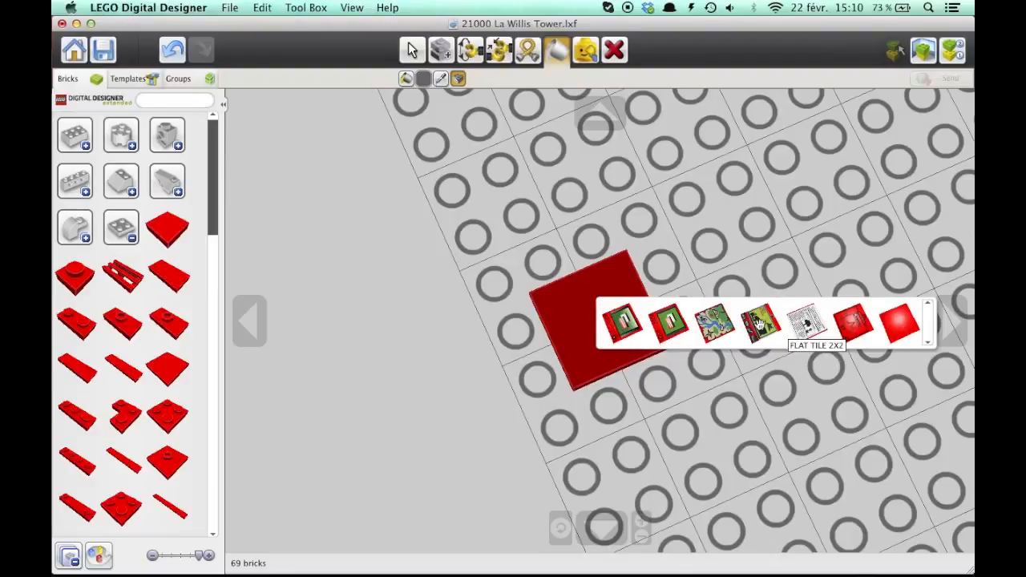
click(808, 324)
scroll(559, 330, up, 5)
scroll(560, 331, down, 4)
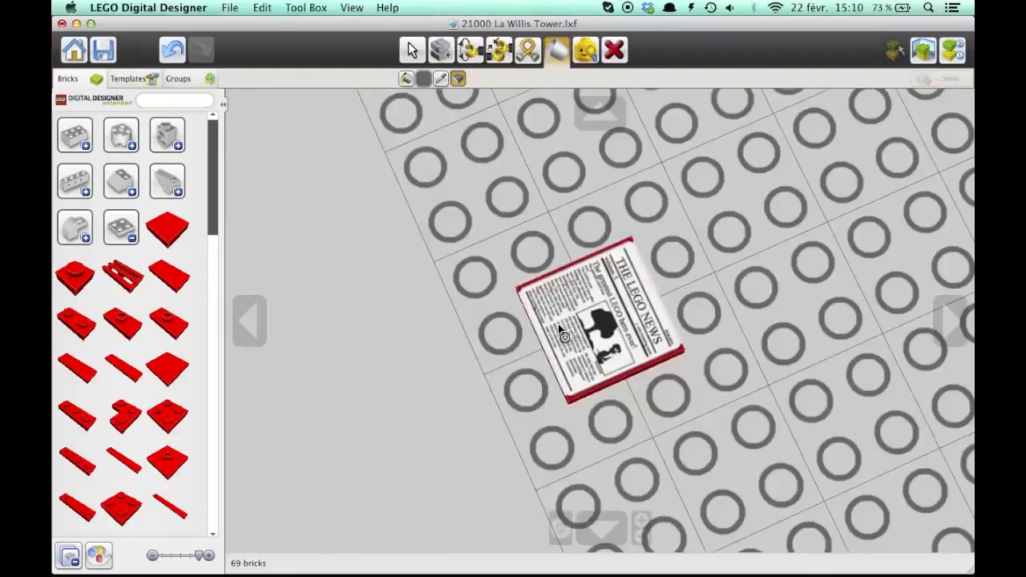
scroll(560, 330, up, 5)
scroll(560, 330, up, 3)
scroll(560, 331, down, 5)
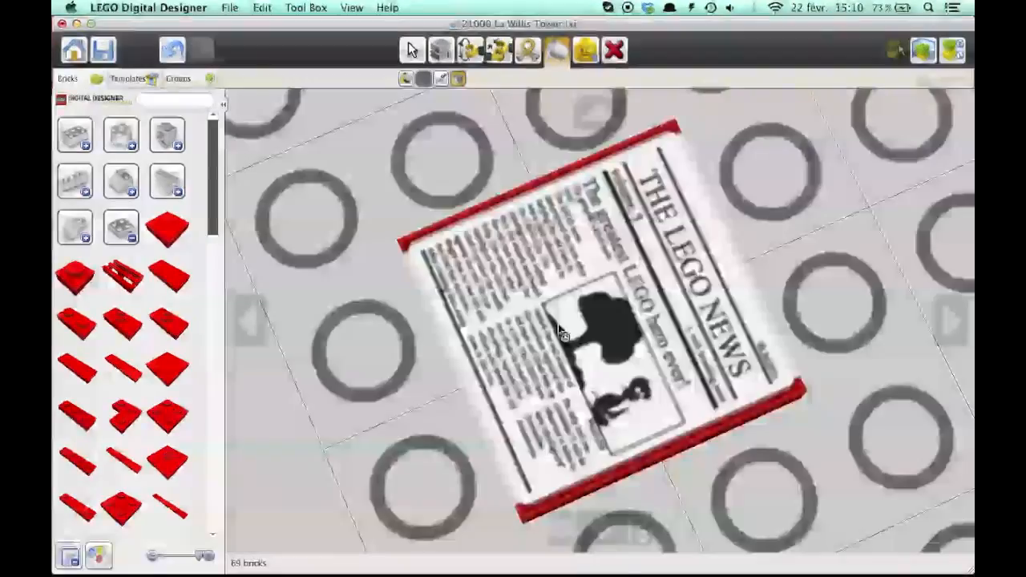
scroll(560, 331, down, 3)
scroll(559, 328, down, 3)
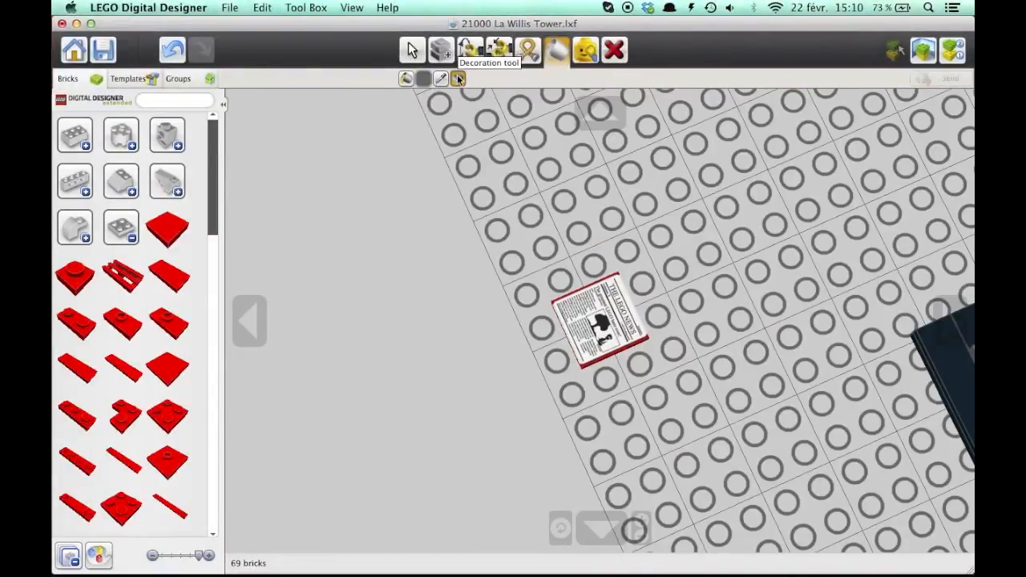
- Replace the newspaper decoration on the 2x2 flat tile with the plain red variant
click(596, 311)
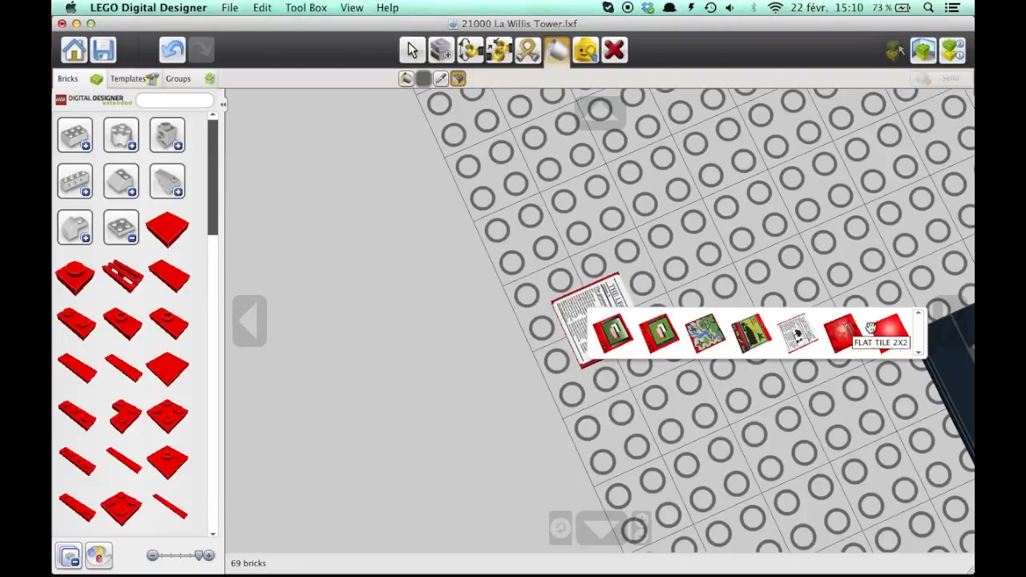
click(889, 344)
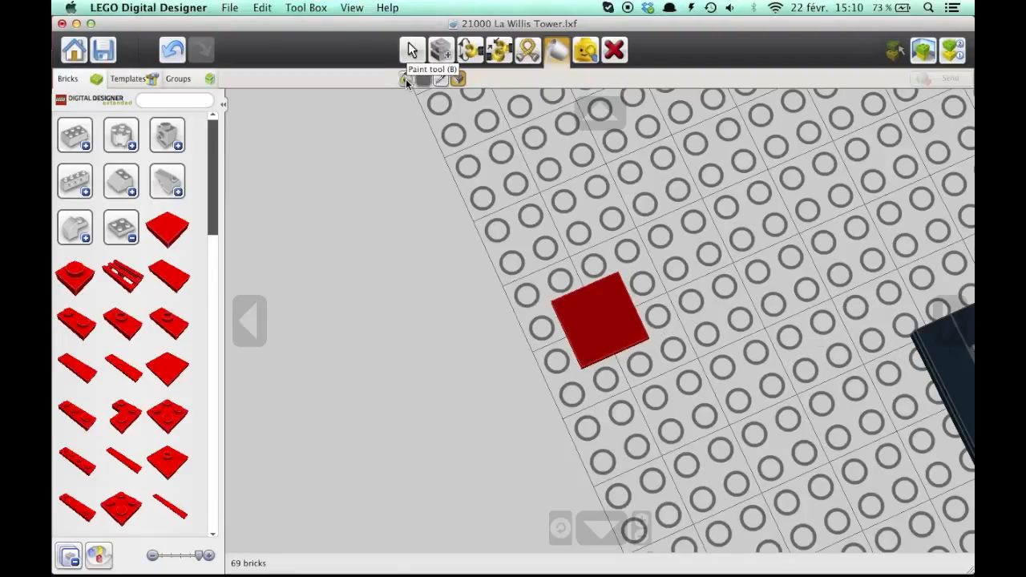
click(406, 78)
- Hide several dark bricks in the lower middle section of the tower with the Hide tool
click(582, 51)
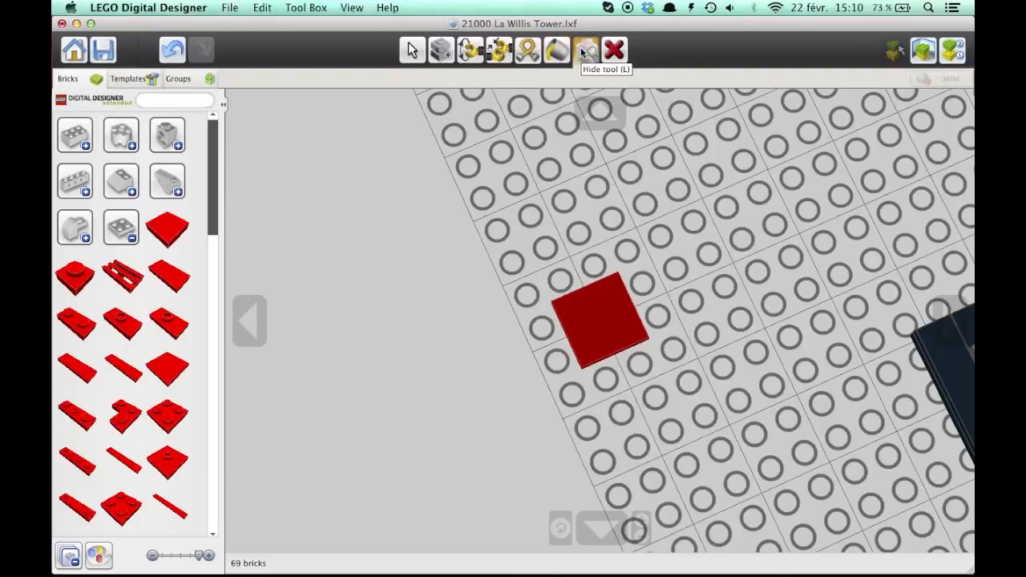
click(596, 110)
scroll(543, 235, down, 5)
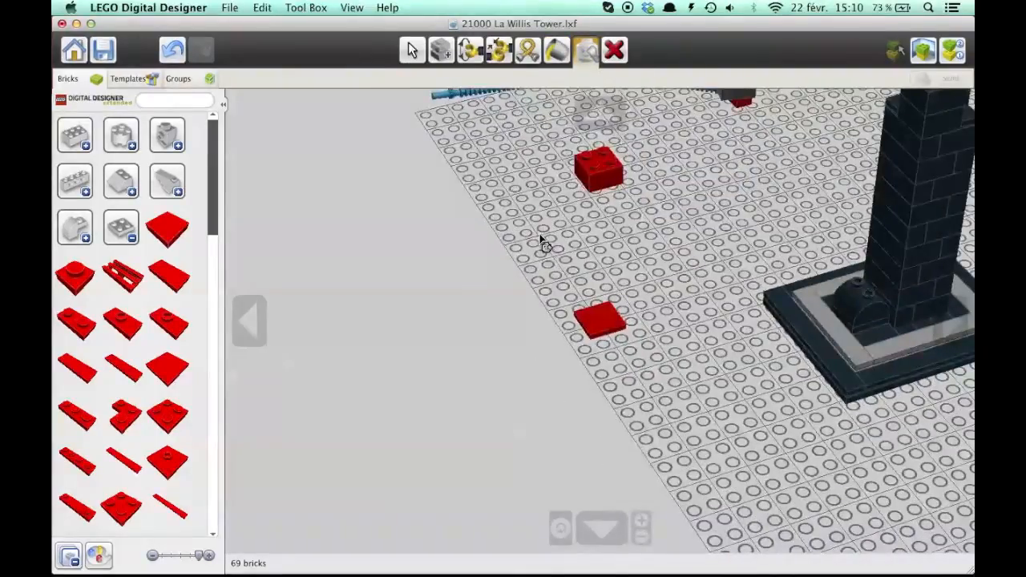
scroll(543, 241, down, 3)
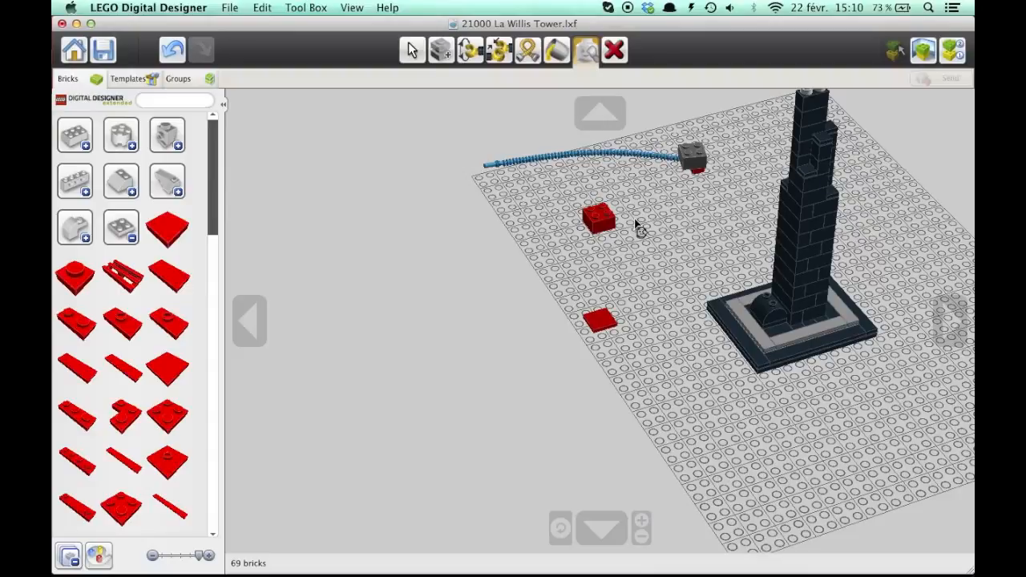
click(802, 255)
click(802, 256)
click(802, 274)
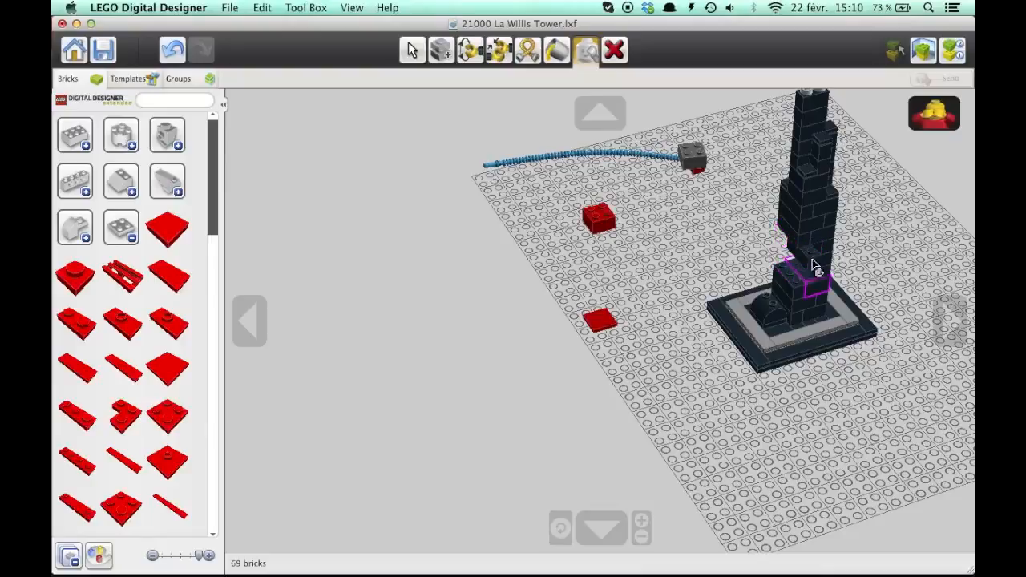
click(823, 234)
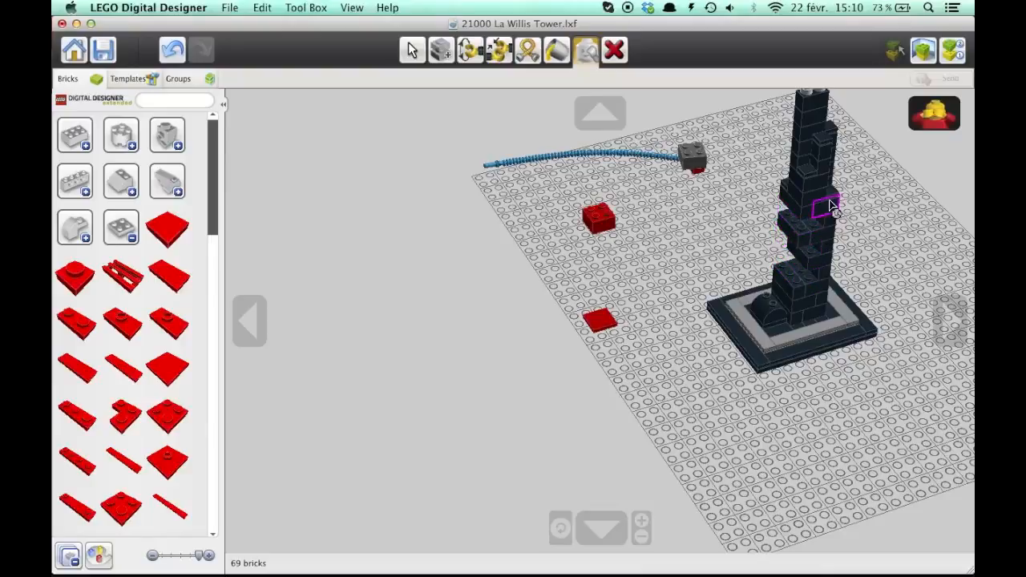
- Bring back all the hidden bricks of the tower
click(943, 120)
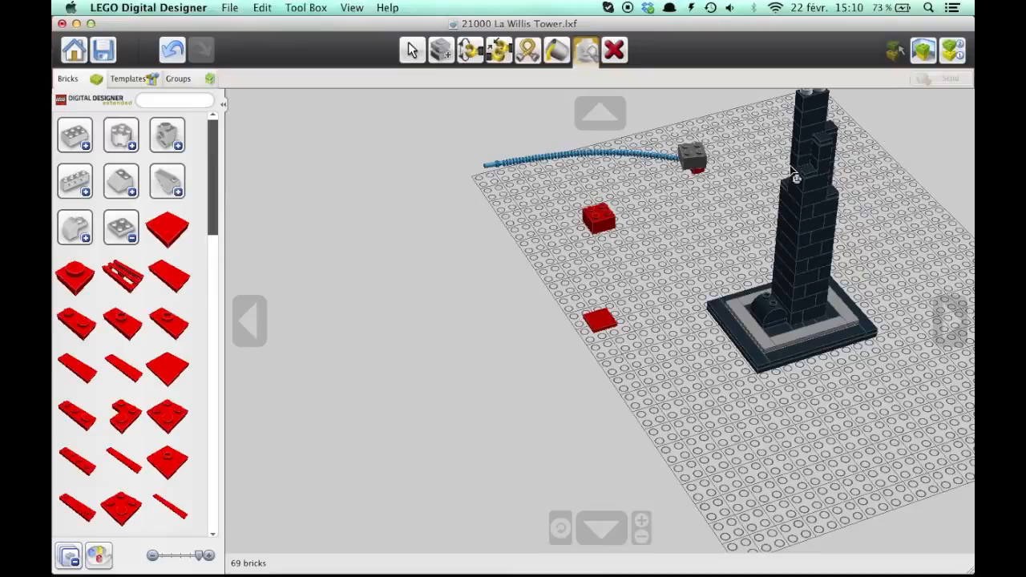
scroll(806, 259, up, 2)
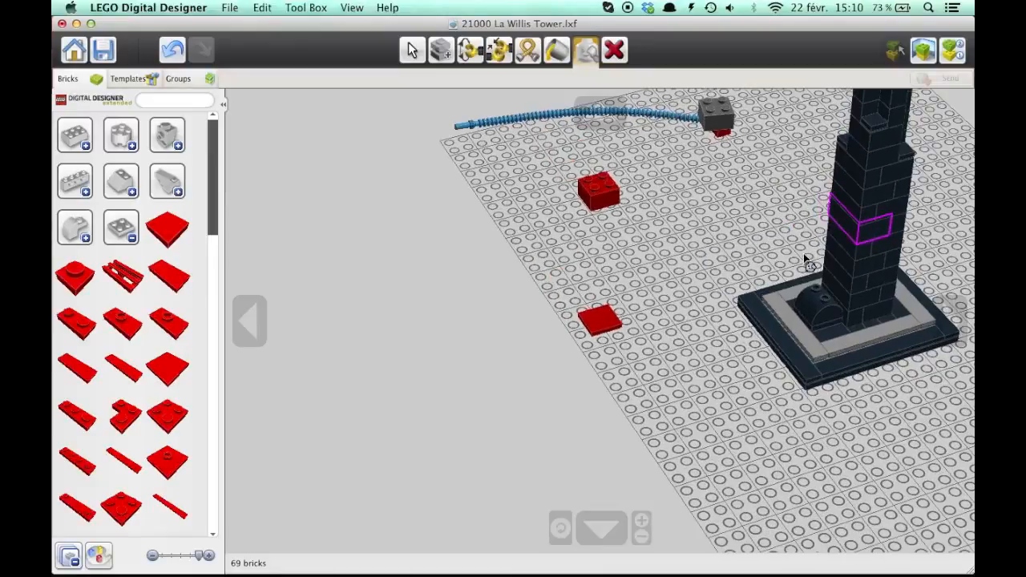
right_click(844, 221)
scroll(662, 316, up, 3)
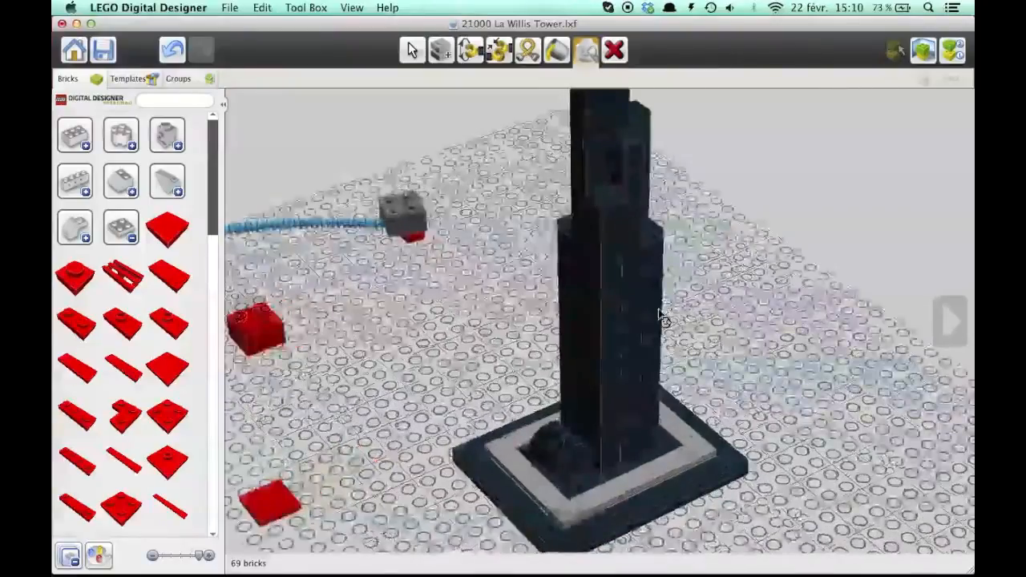
click(586, 52)
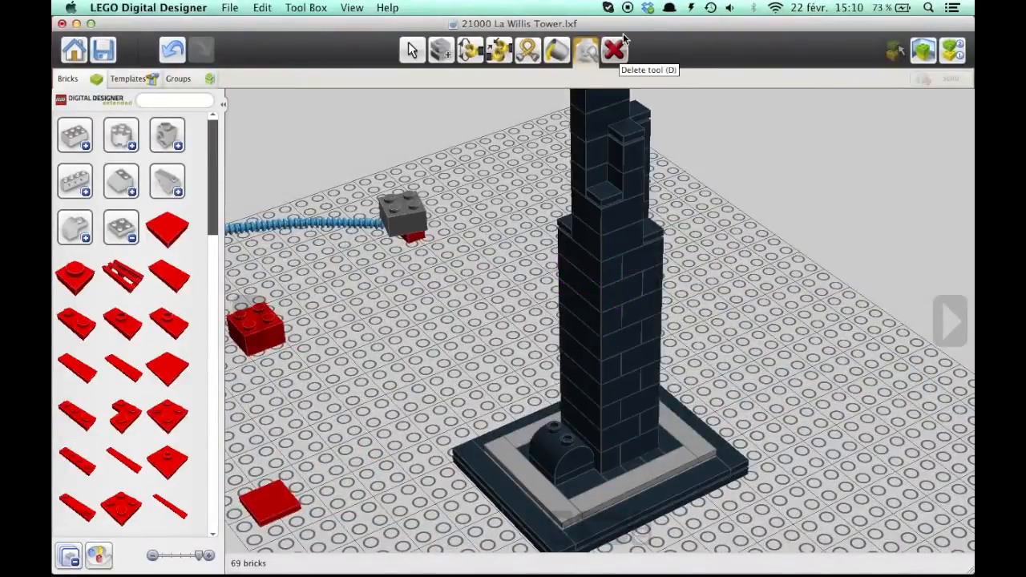
- Delete the blue hose, the dark grey brick, the red bricks and the red tile beside the tower
click(616, 50)
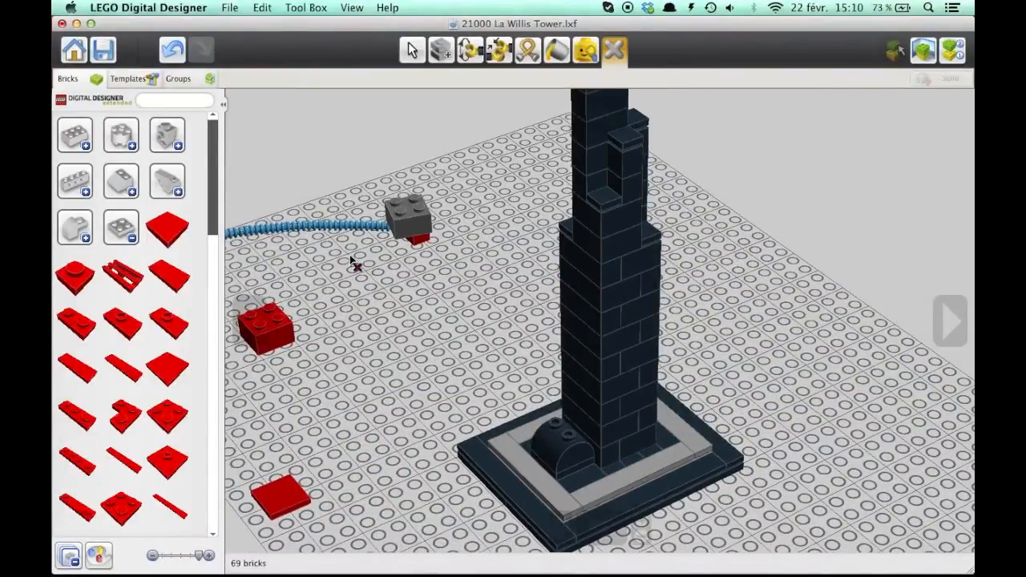
scroll(357, 263, down, 5)
click(390, 271)
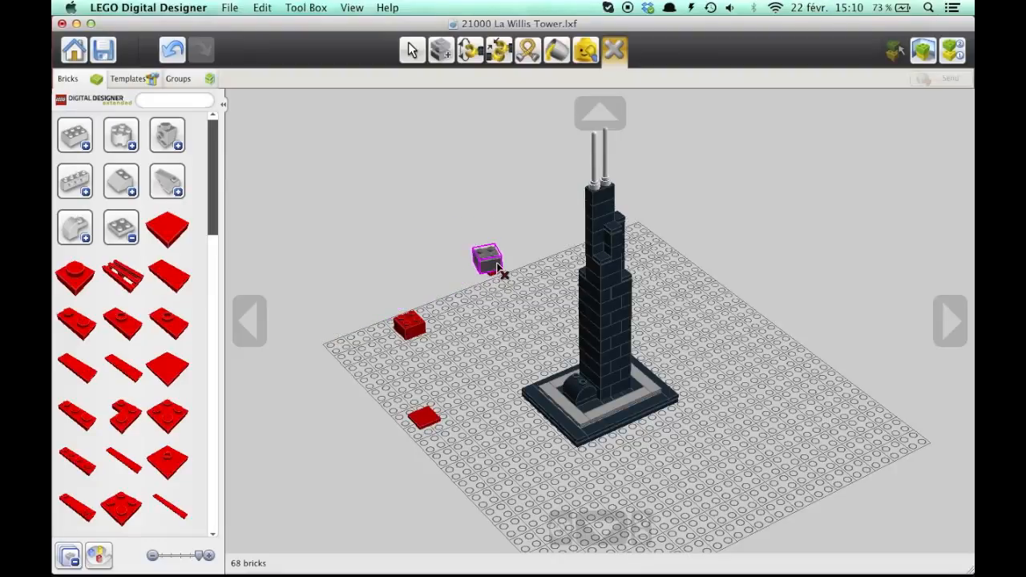
click(492, 268)
click(408, 323)
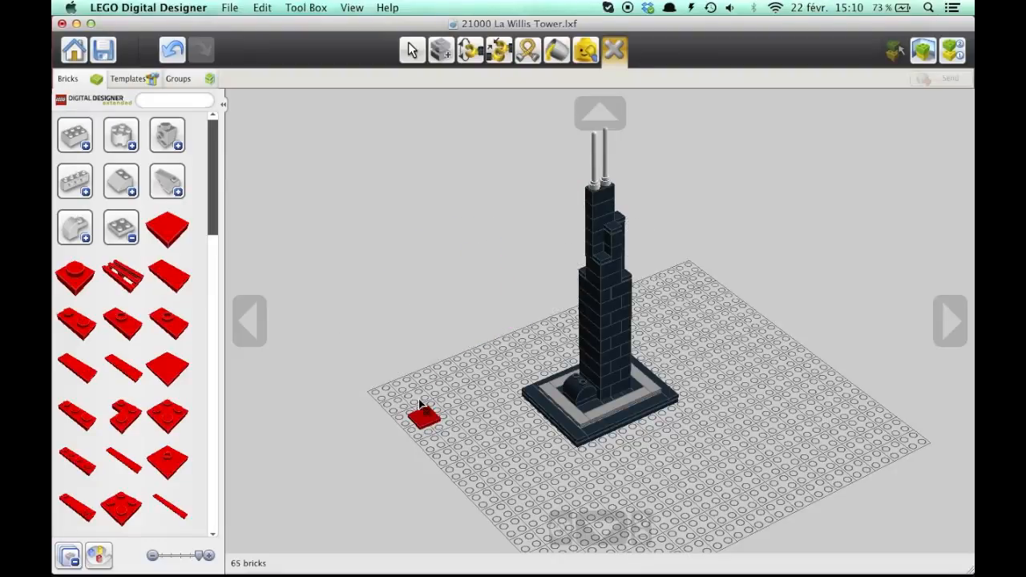
click(424, 417)
- Undo the deletions of the loose pieces back to and including the blue hose
click(171, 51)
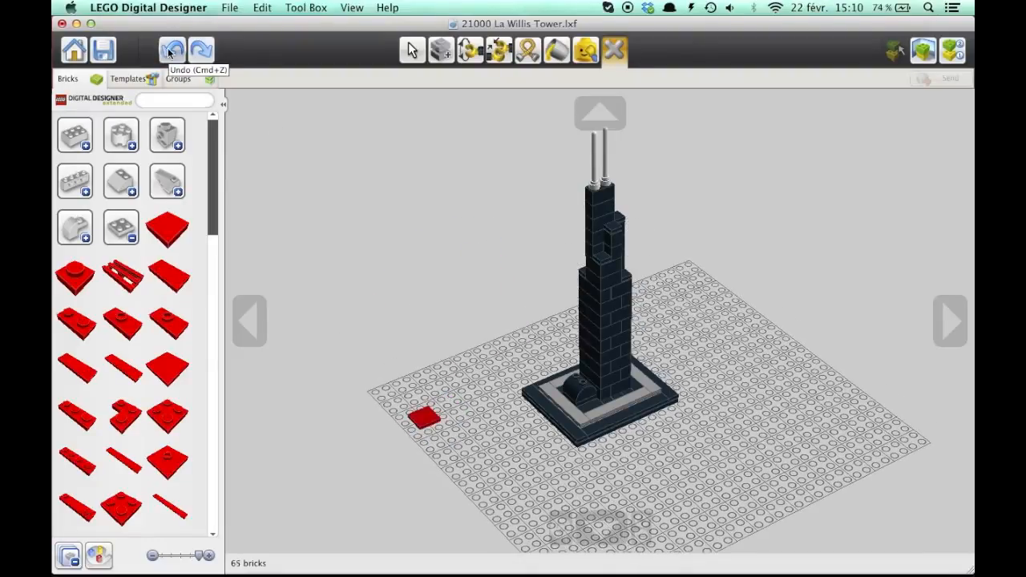
click(170, 50)
click(170, 50)
click(171, 51)
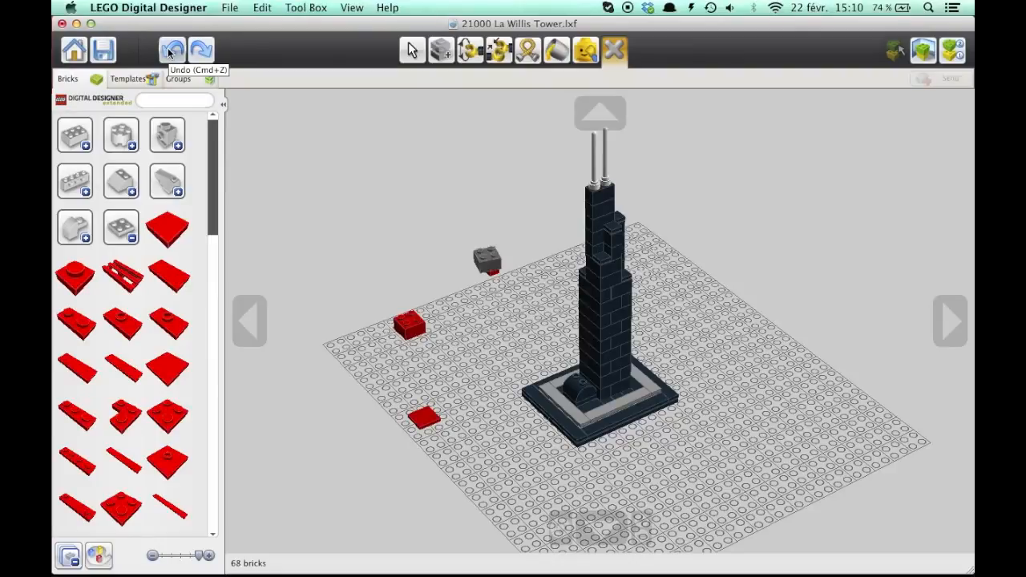
click(171, 50)
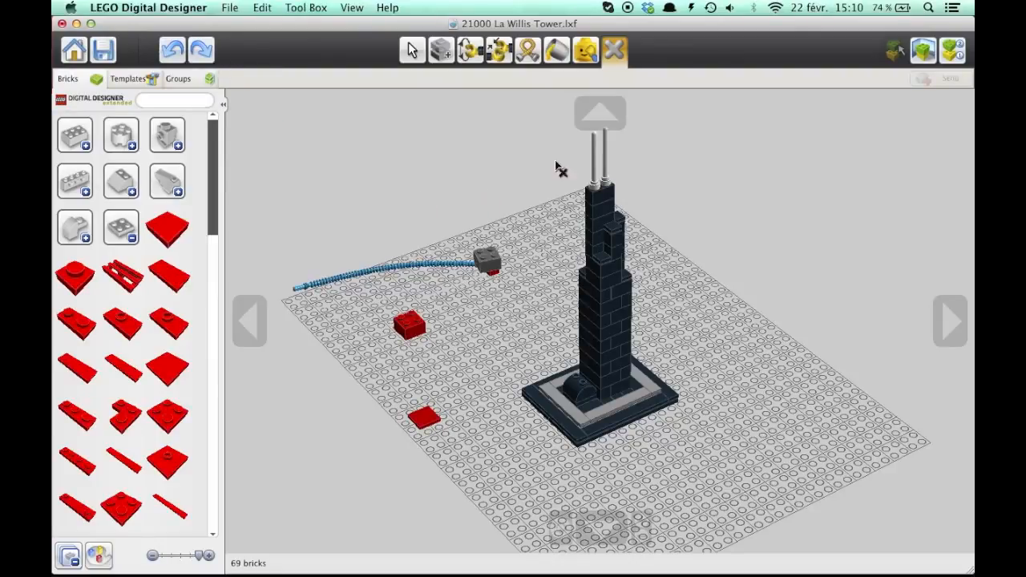
- Delete every loose piece around the tower again: dark grey brick, blue hose, red bricks and red flat tile
click(485, 269)
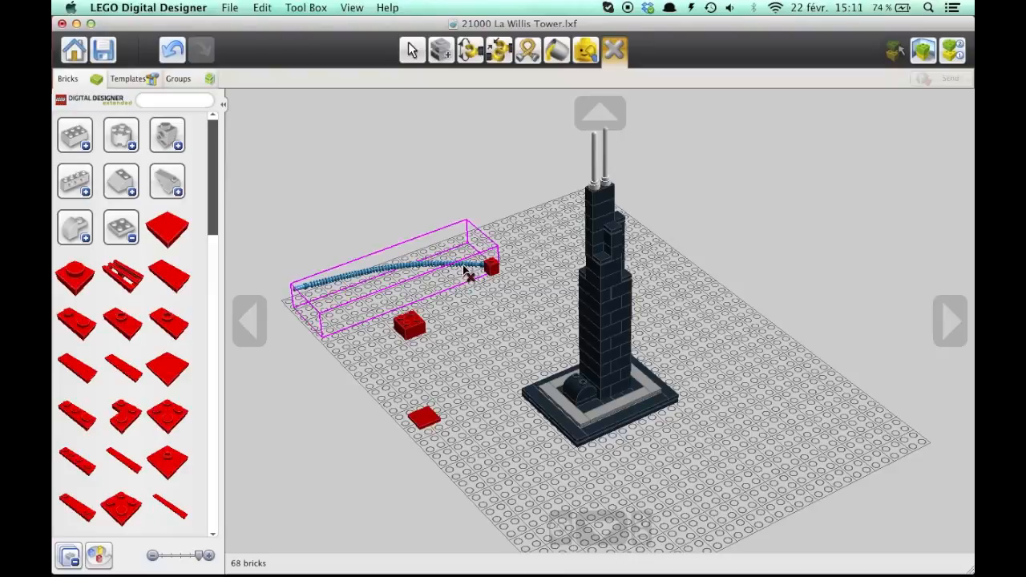
click(472, 270)
click(492, 267)
click(410, 325)
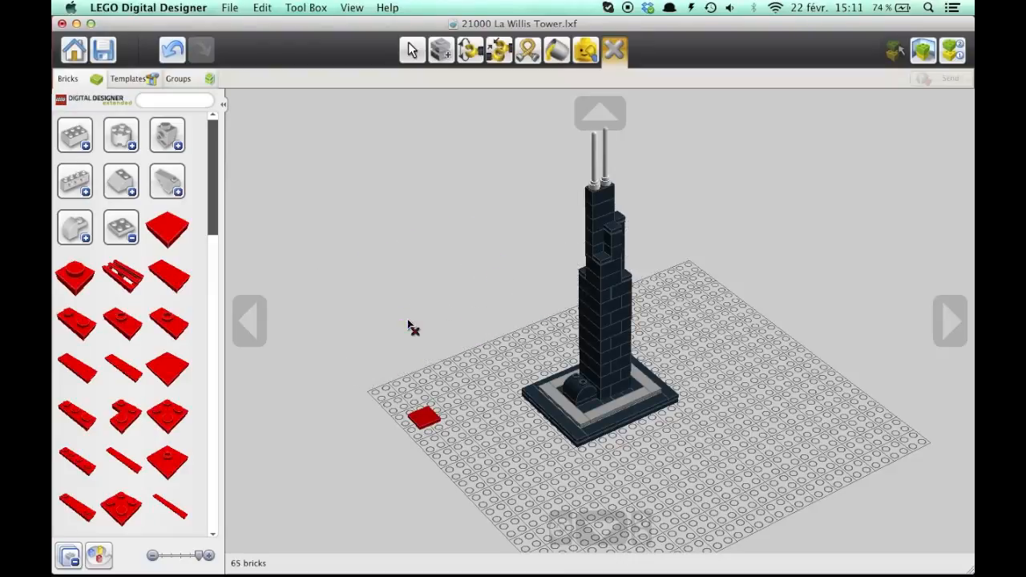
click(420, 416)
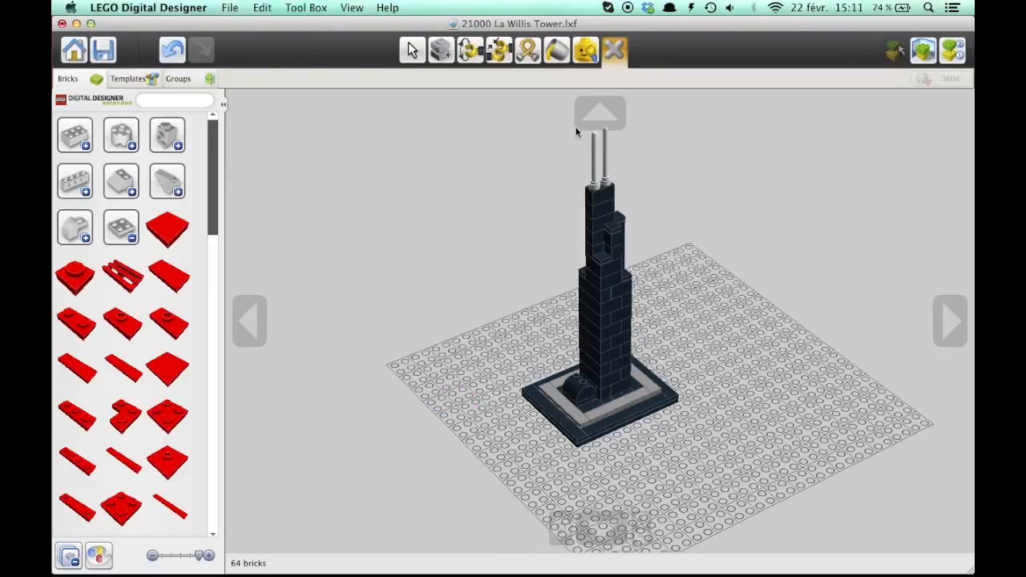
- Examine the tower from different sides, from underneath and from above, at closer and farther distances
click(951, 329)
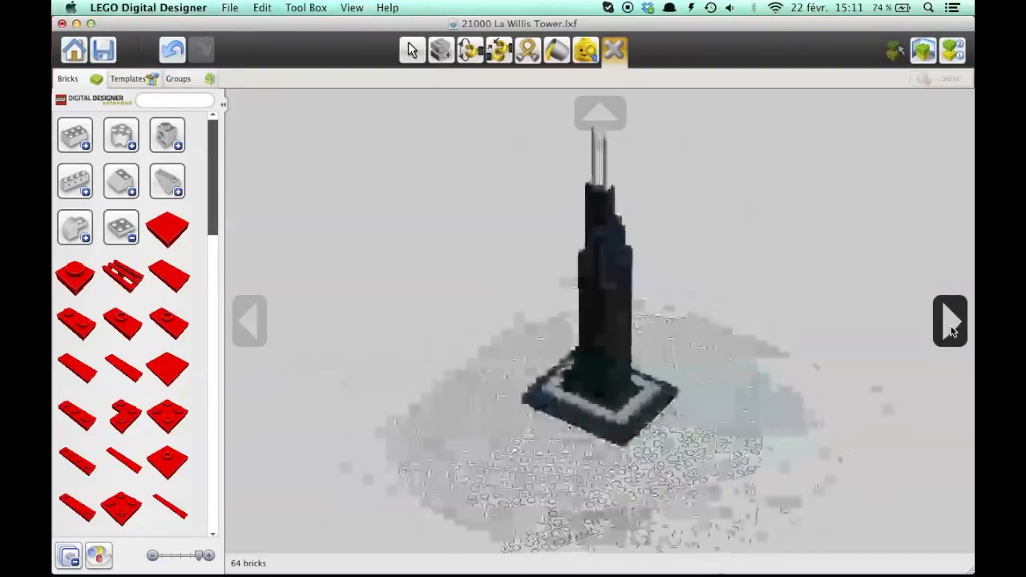
click(602, 113)
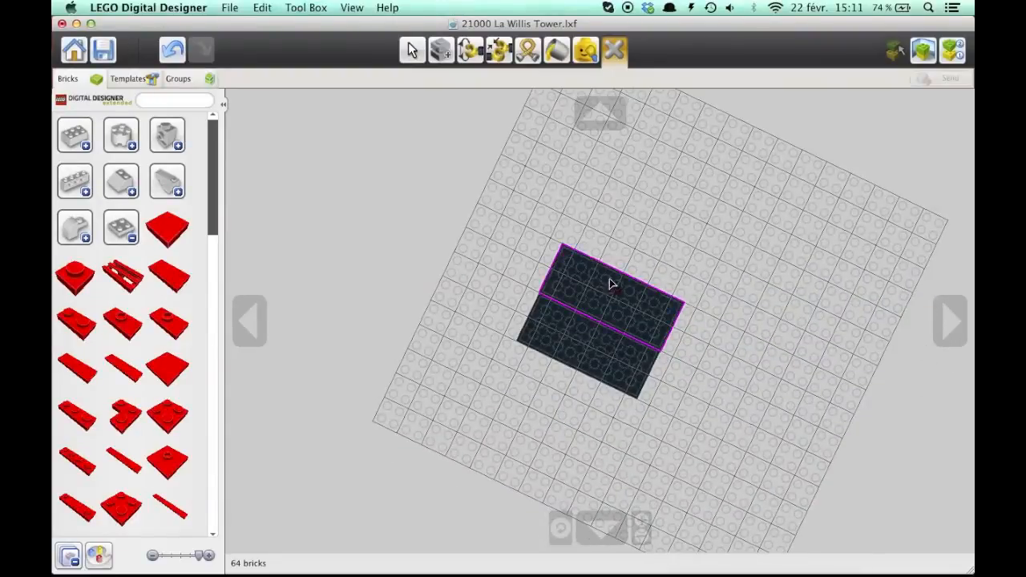
click(603, 529)
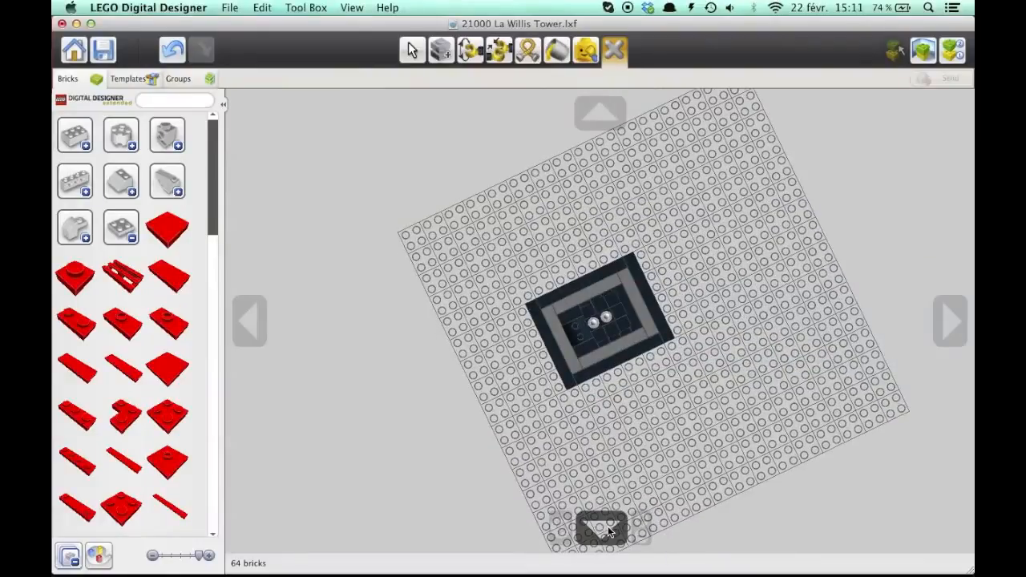
click(599, 112)
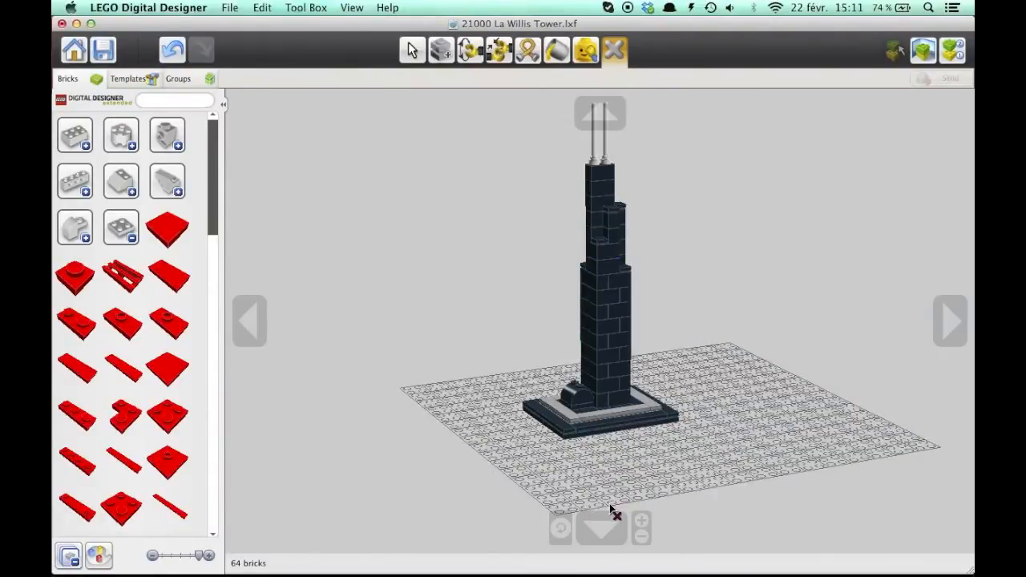
click(564, 519)
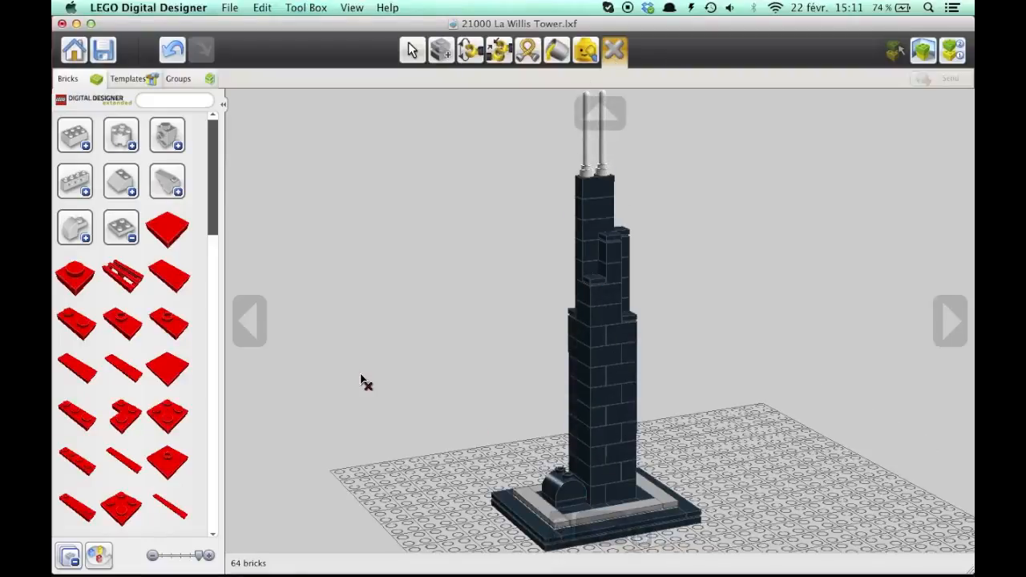
scroll(361, 381, down, 5)
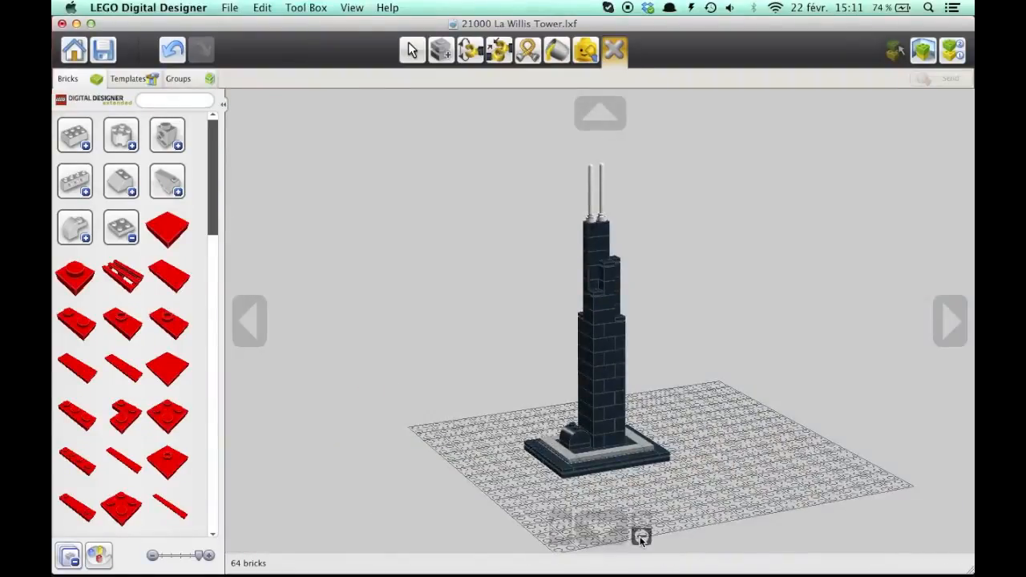
click(642, 537)
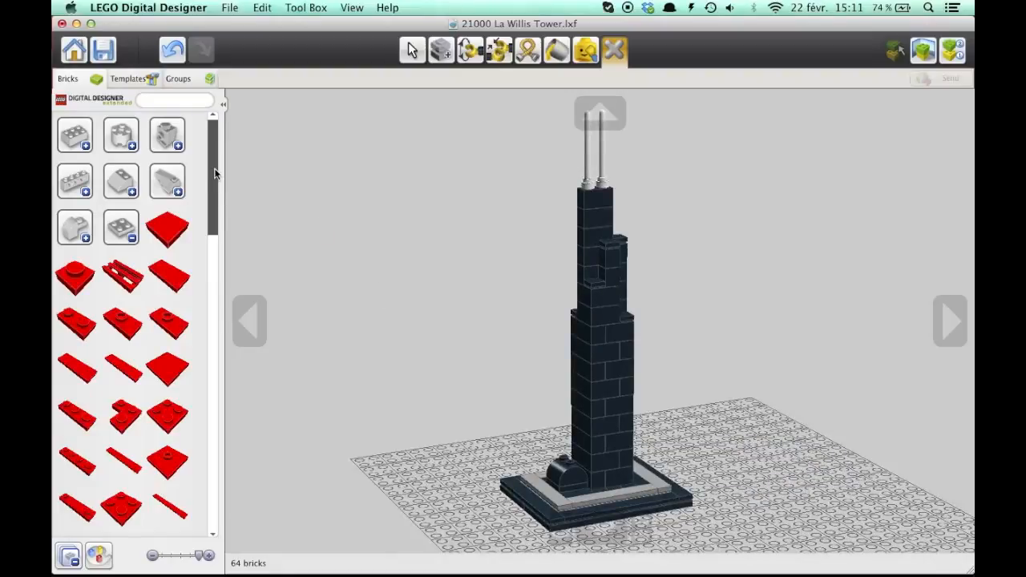
- Collapse the open plate category in the brick palette and try to enlarge the palette's thumbnails
click(121, 228)
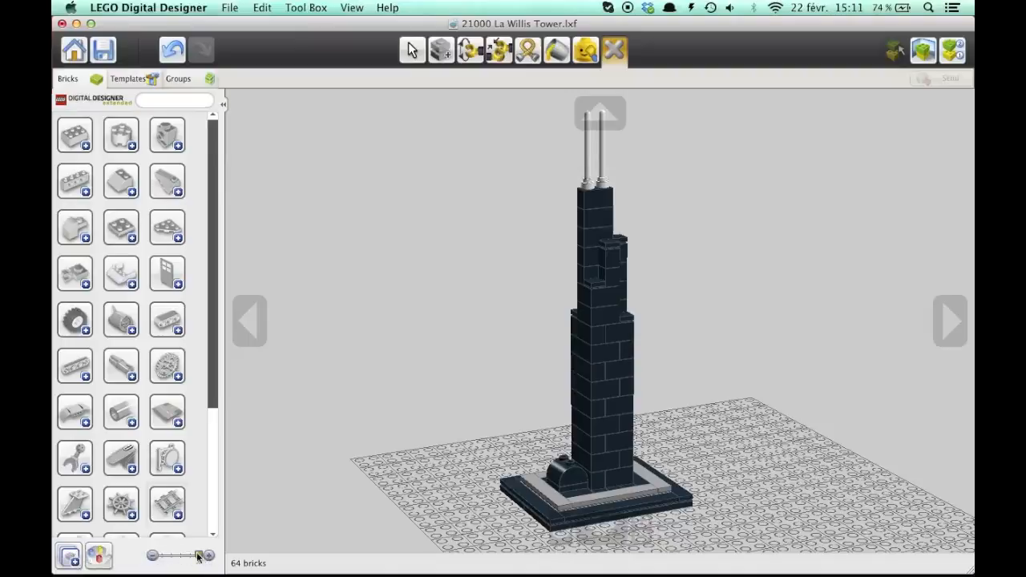
mouse_move(199, 556)
mouse_down()
mouse_move(161, 555)
mouse_move(210, 557)
mouse_up()
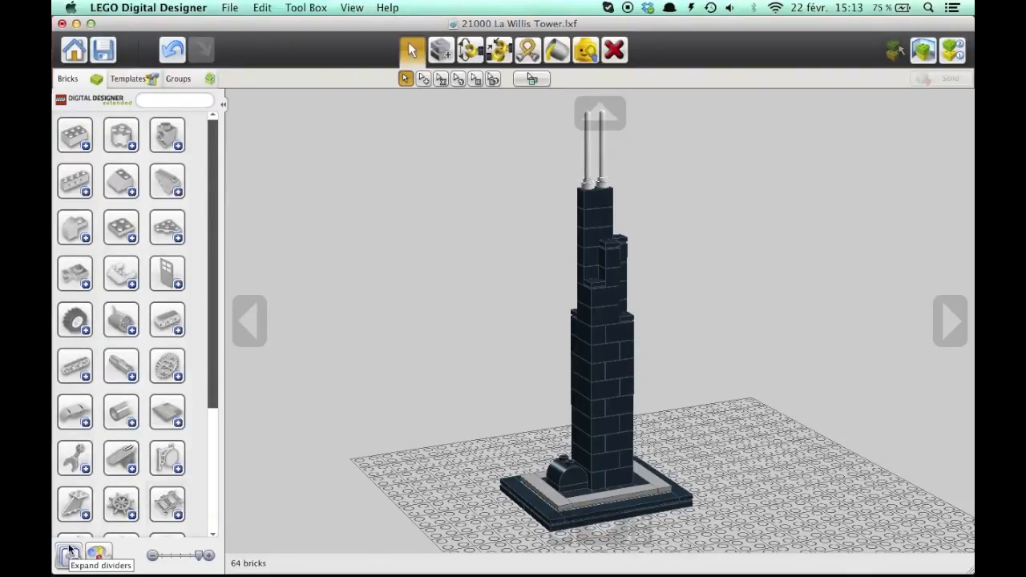
- Expand all brick palette categories together, close the first, and collapse them all; open and collapse the basic brick category on its own
click(70, 550)
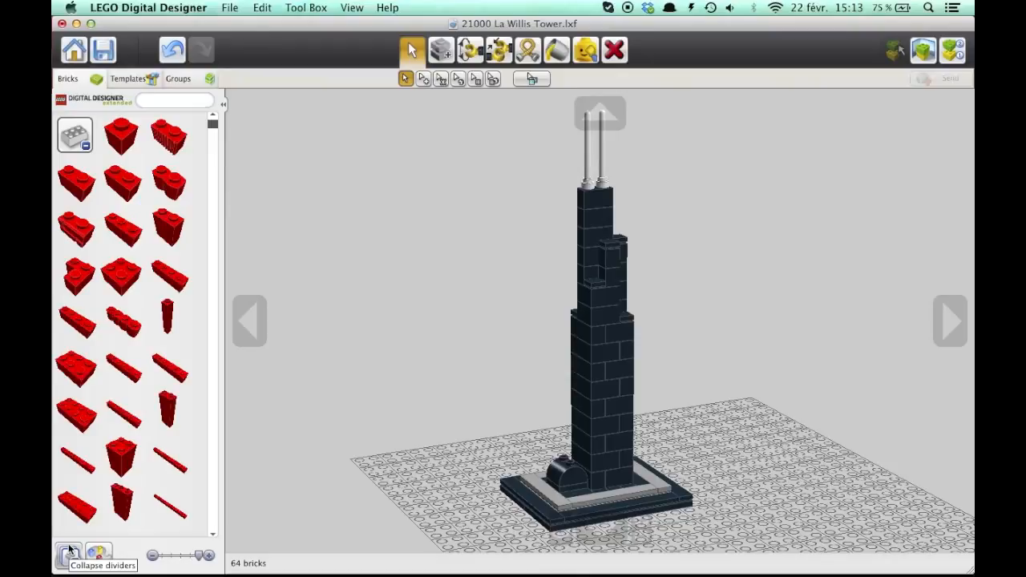
scroll(117, 416, down, 10)
scroll(116, 414, up, 10)
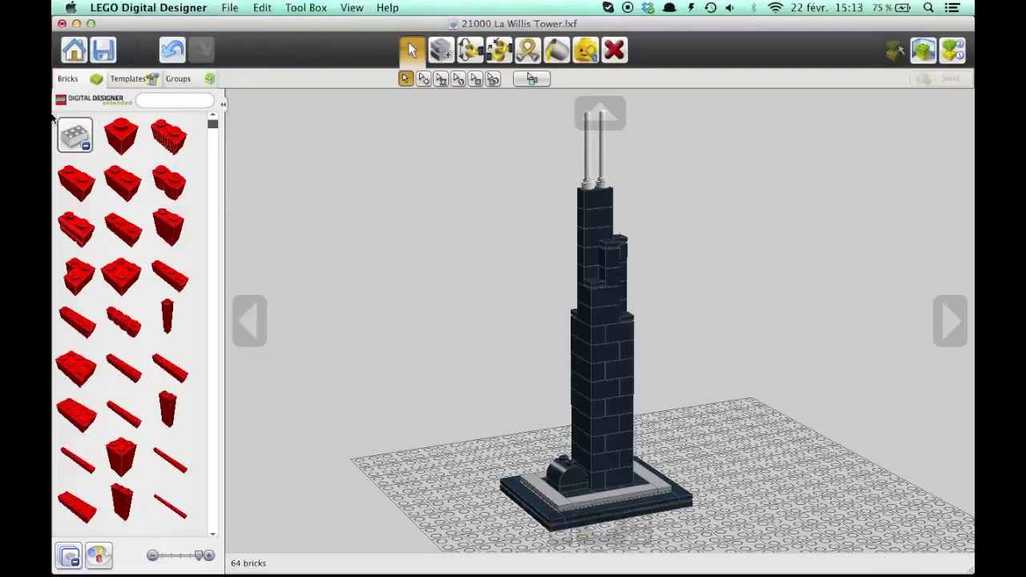
click(67, 140)
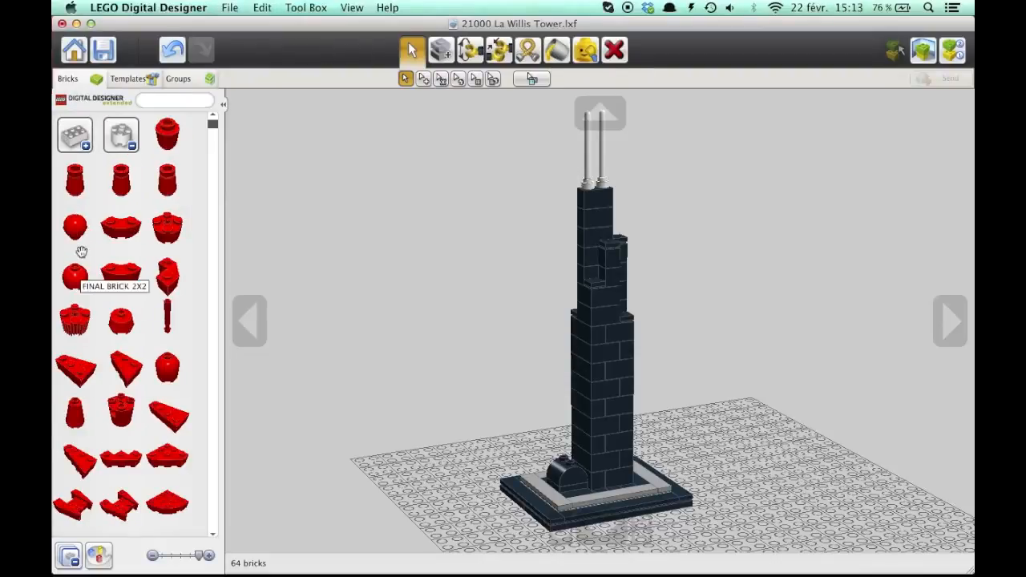
click(66, 556)
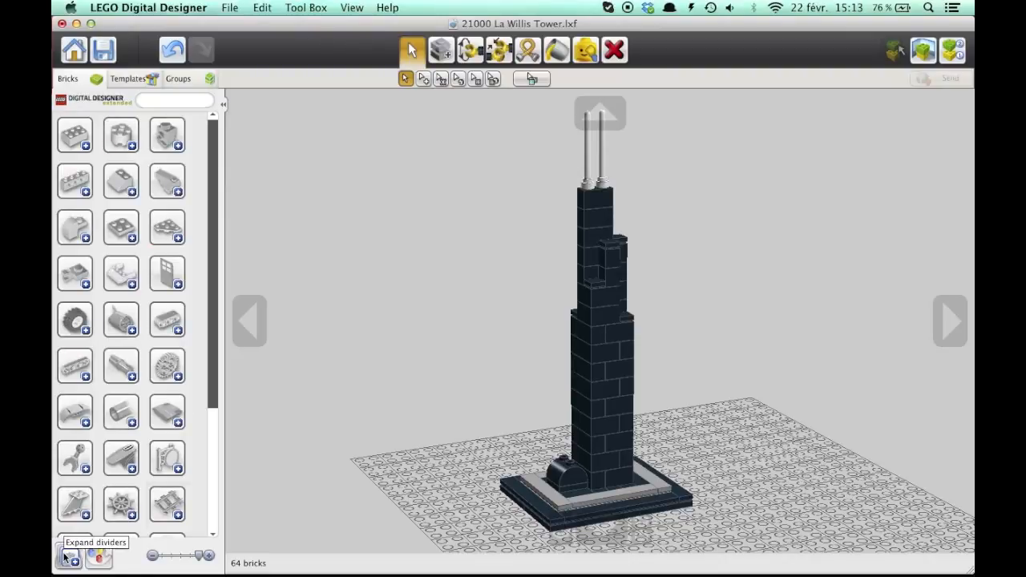
click(75, 134)
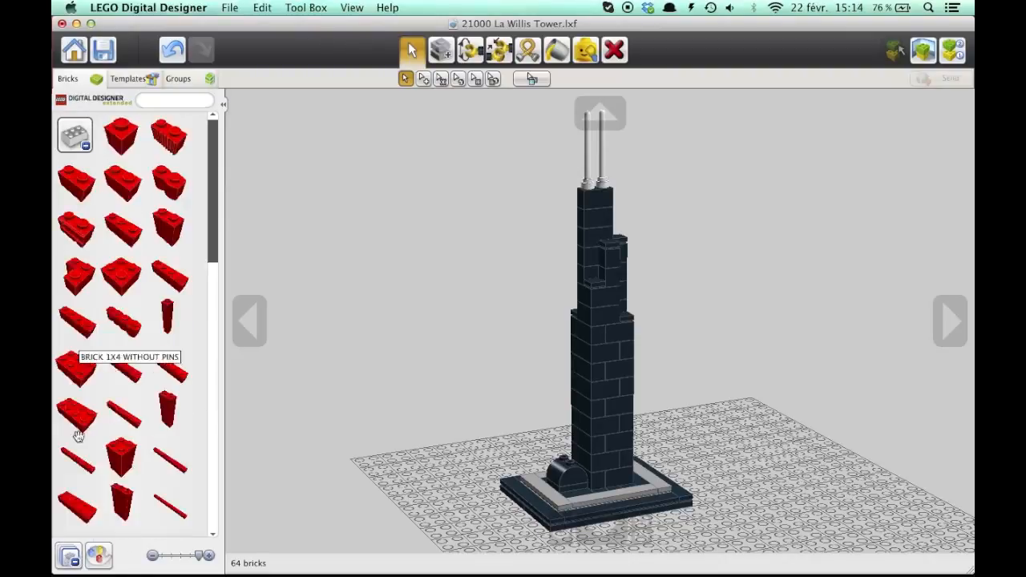
click(75, 564)
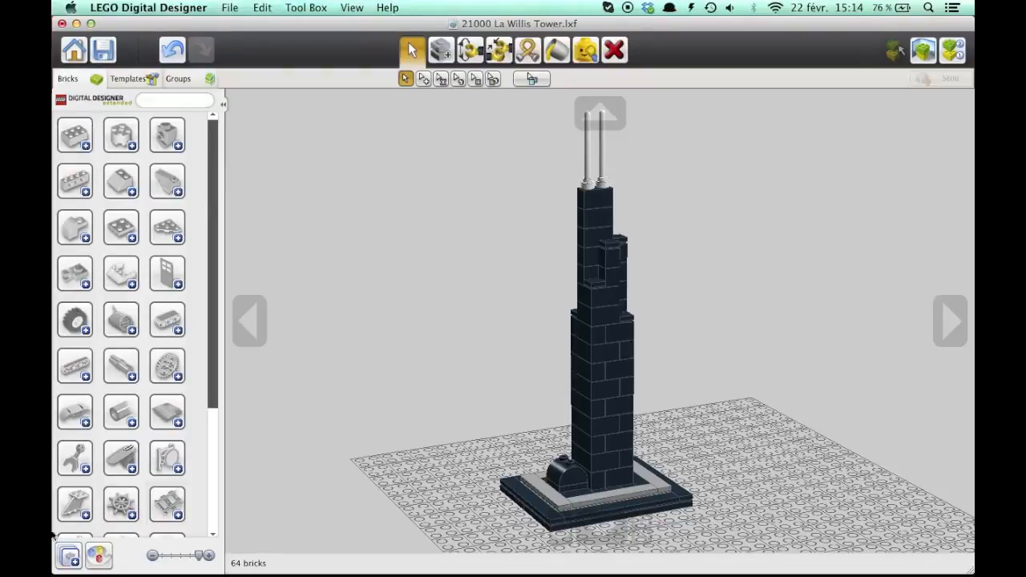
- Set the brick palette's colour to light grey and open and close categories to check their pieces in that colour
click(102, 564)
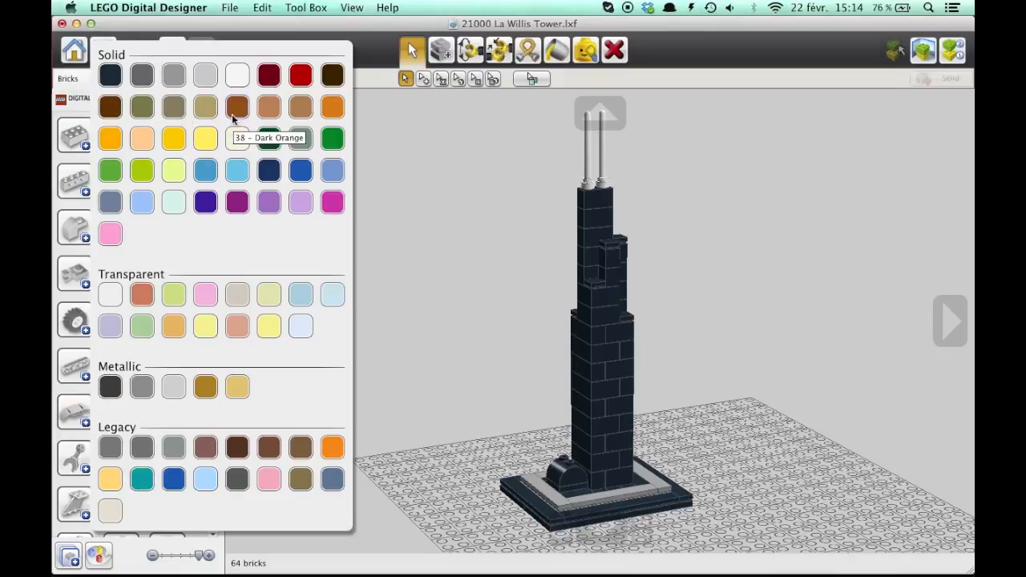
click(213, 78)
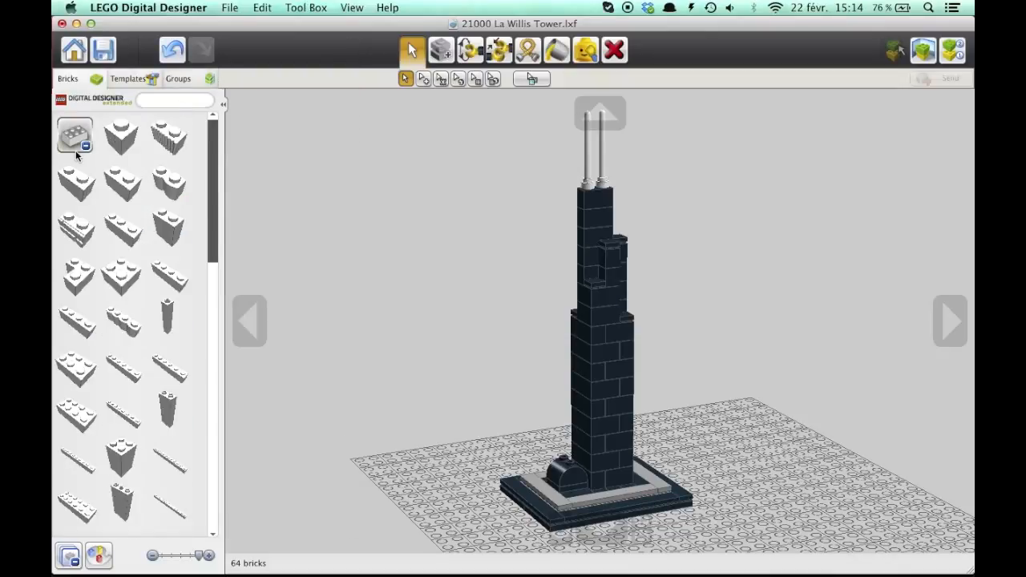
click(92, 139)
click(130, 275)
click(129, 275)
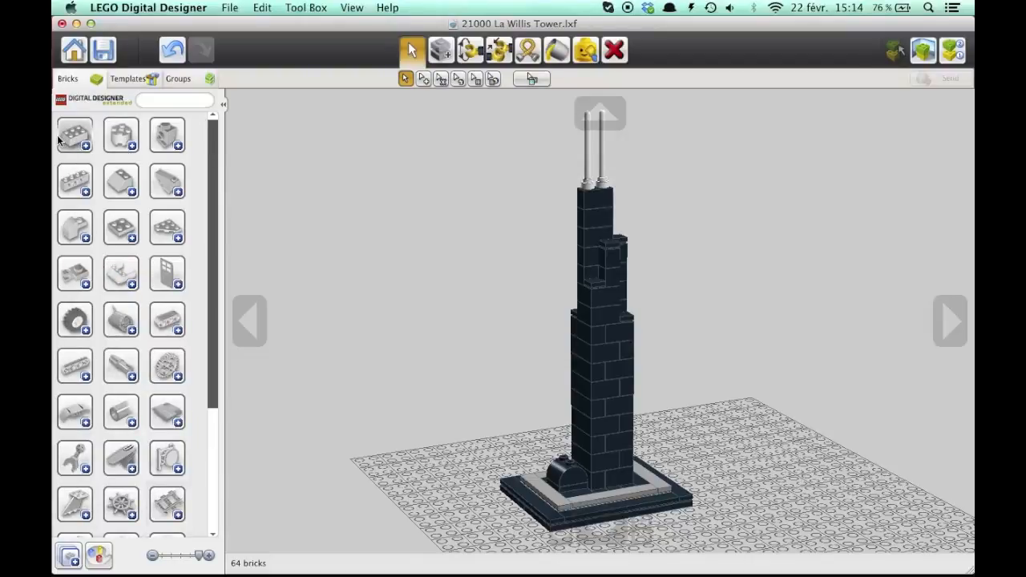
scroll(58, 140, down, 5)
scroll(121, 288, up, 5)
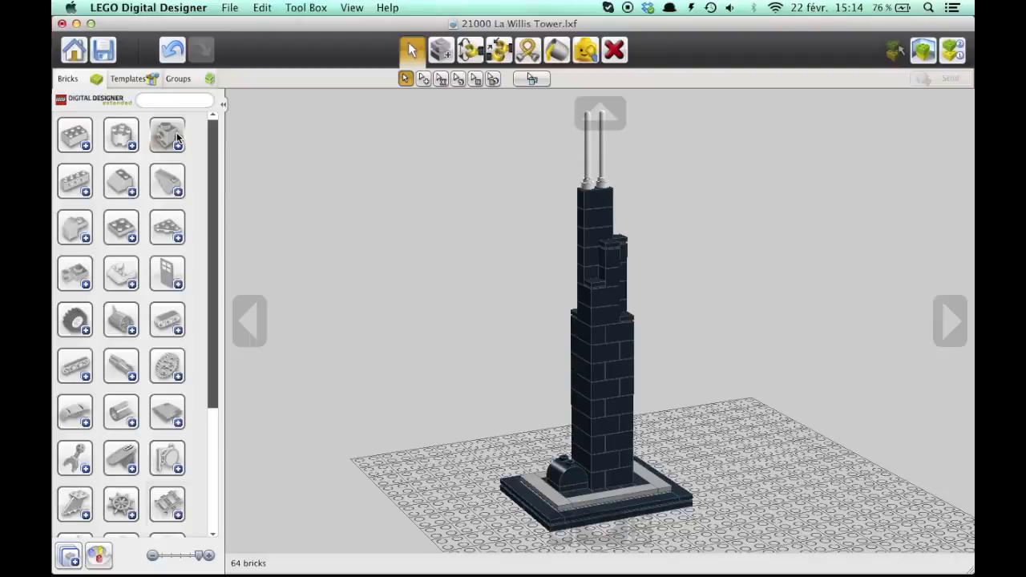
- Create a template from the whole tower by selecting all its connected bricks, and locate it at the end of the template list
click(144, 82)
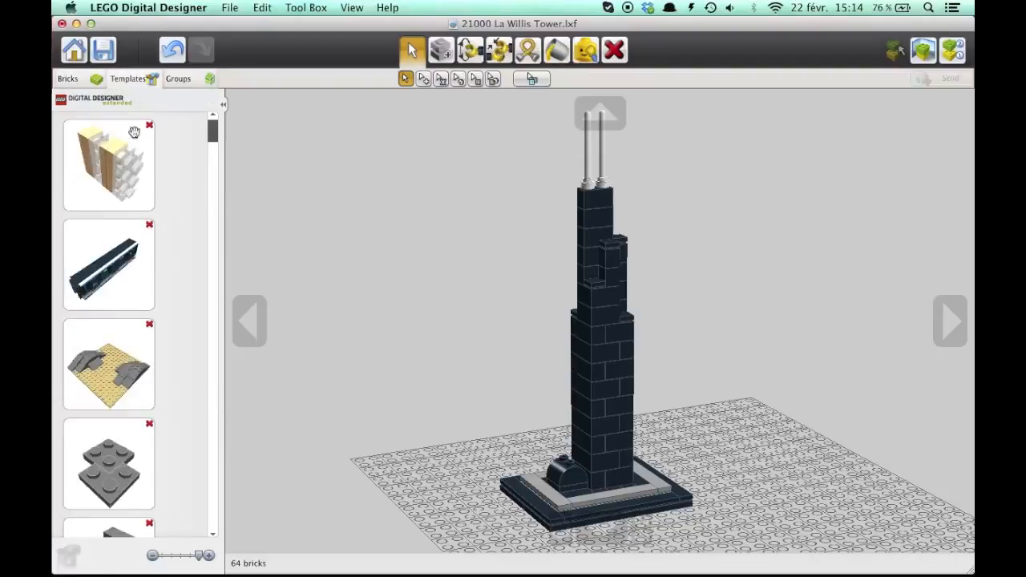
click(439, 81)
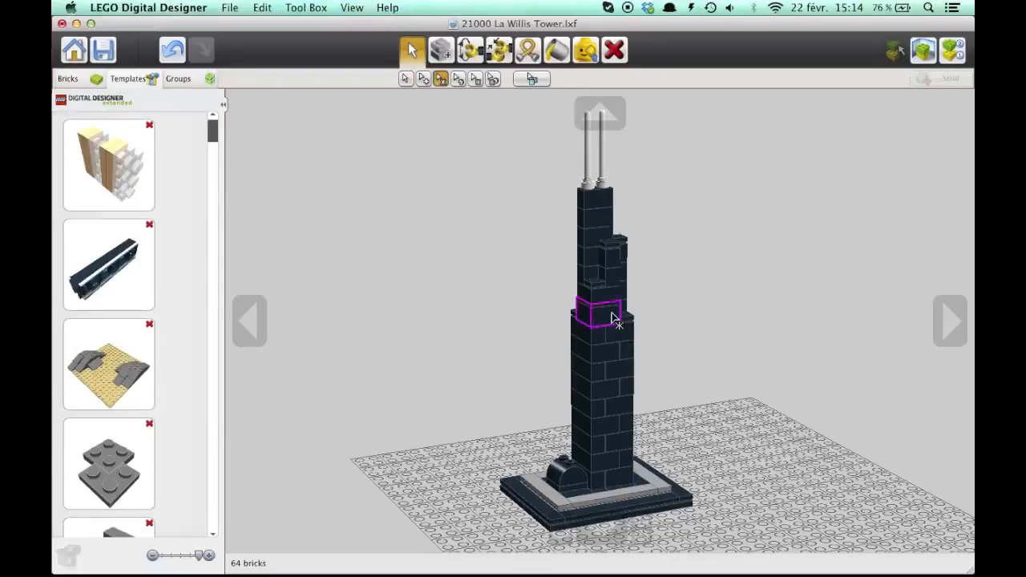
click(609, 304)
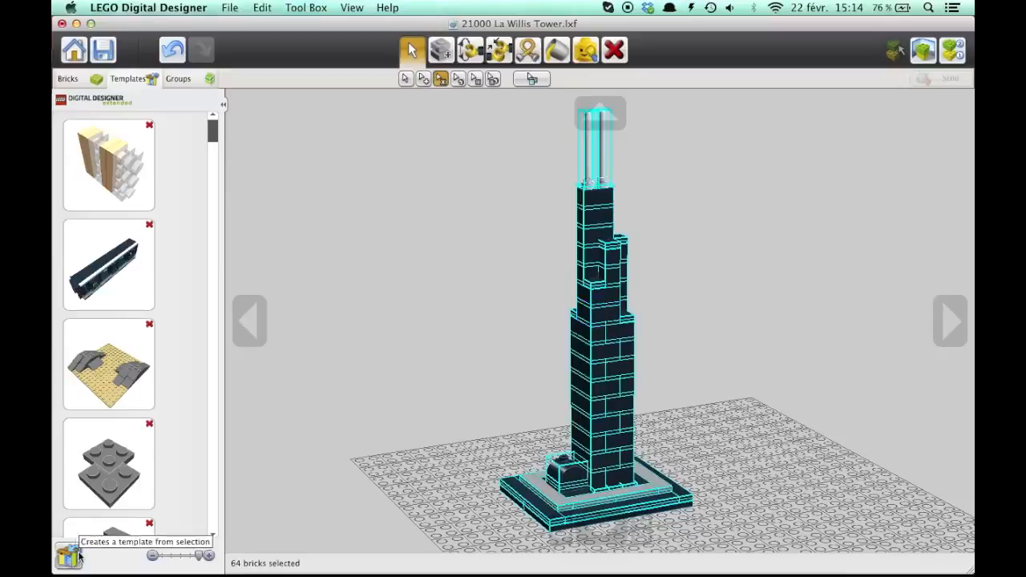
scroll(124, 396, down, 5)
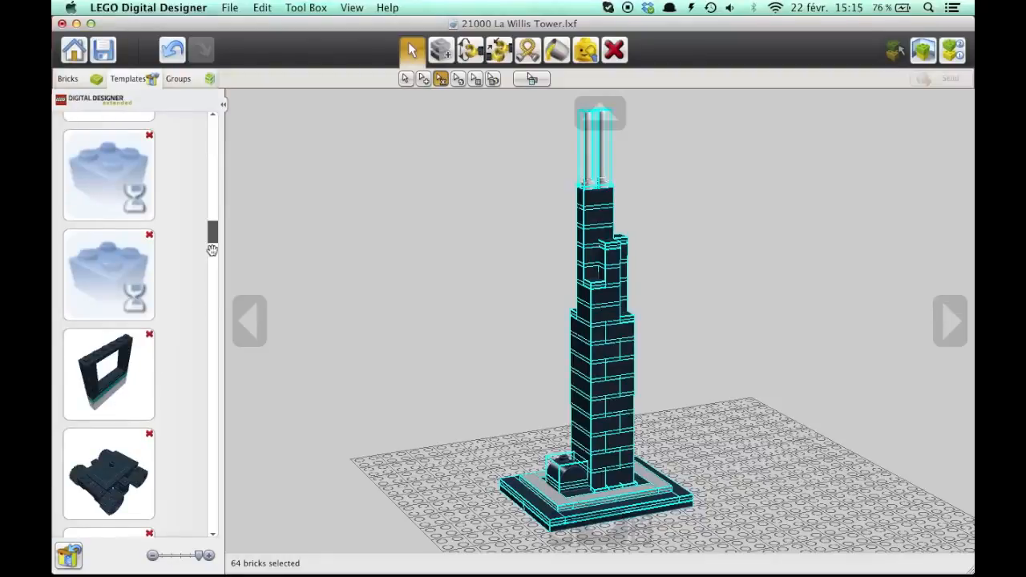
scroll(210, 253, down, 5)
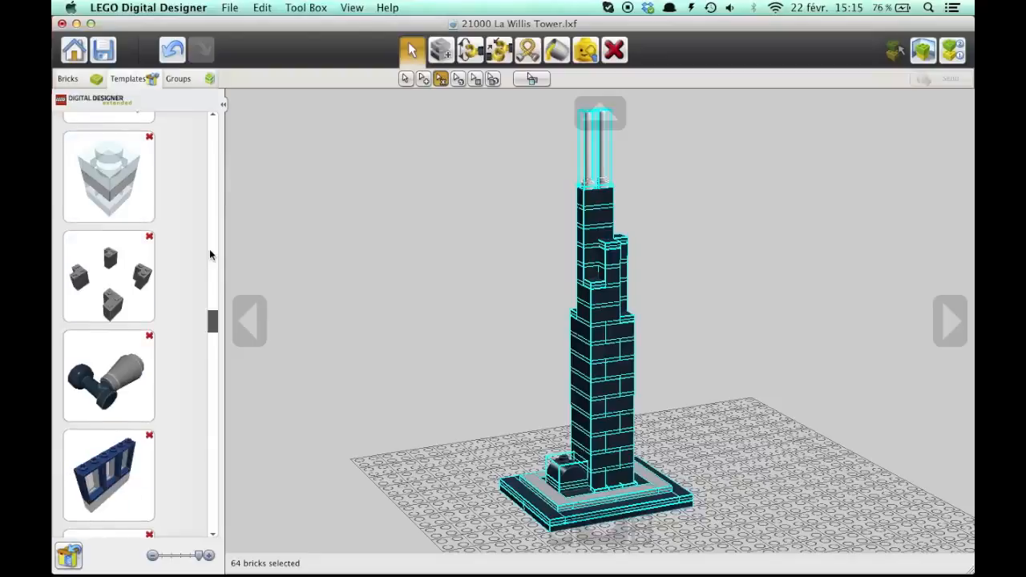
scroll(167, 315, down, 8)
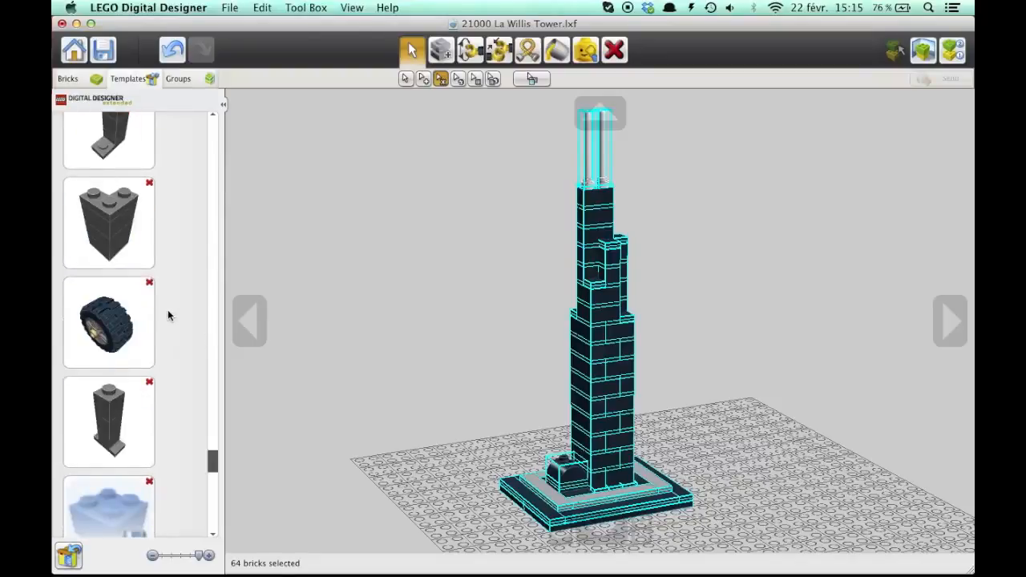
scroll(192, 317, down, 4)
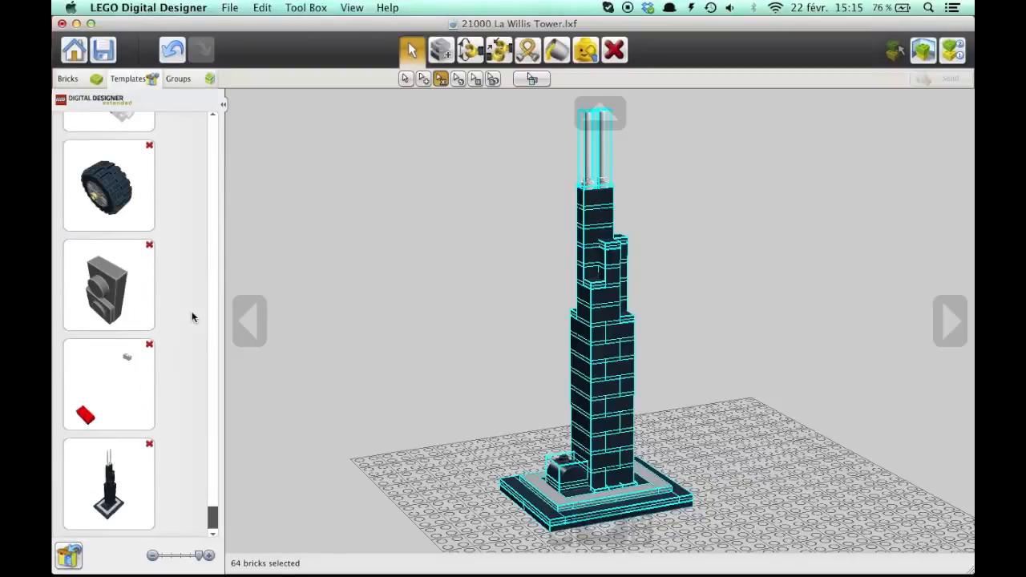
- Try out the tower template as a second, rotated copy beside the original, and pick up the wheel template
click(108, 465)
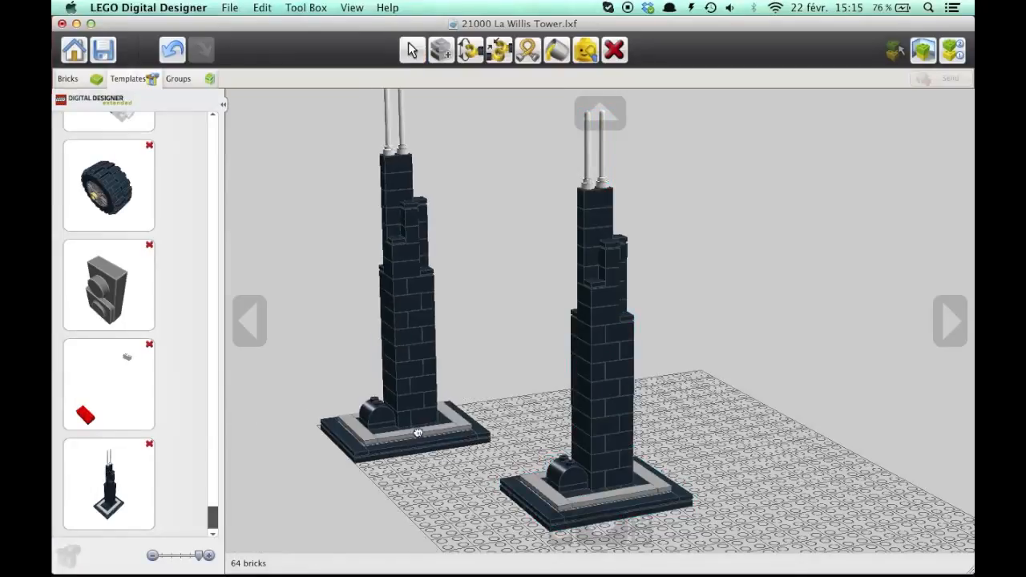
click(95, 513)
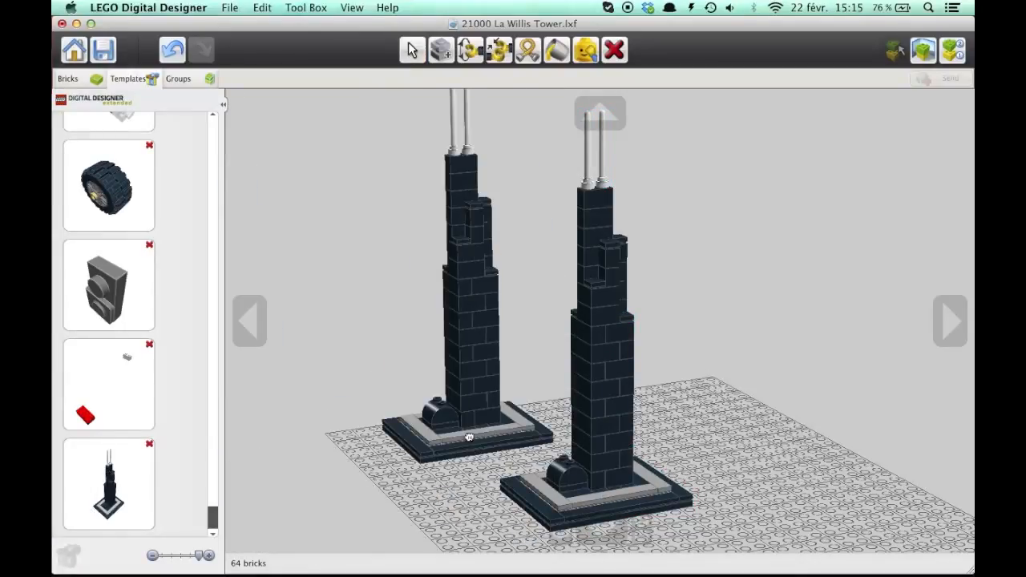
key(Right)
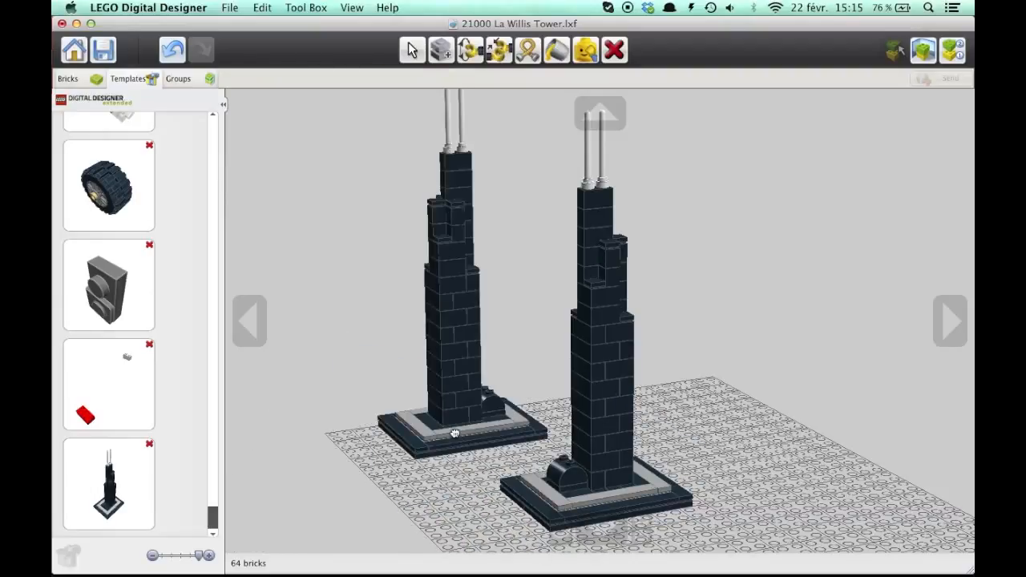
click(409, 44)
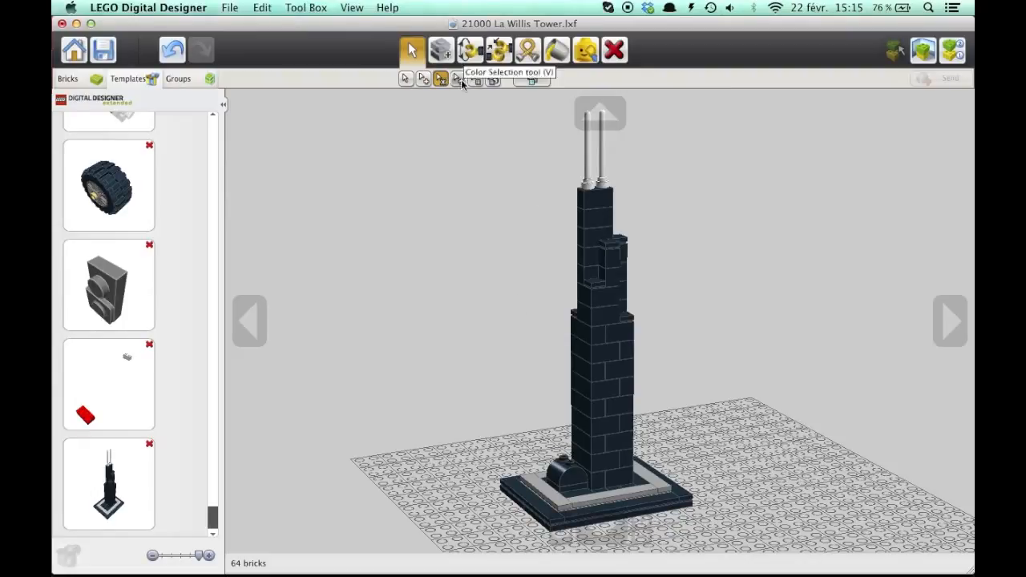
click(131, 190)
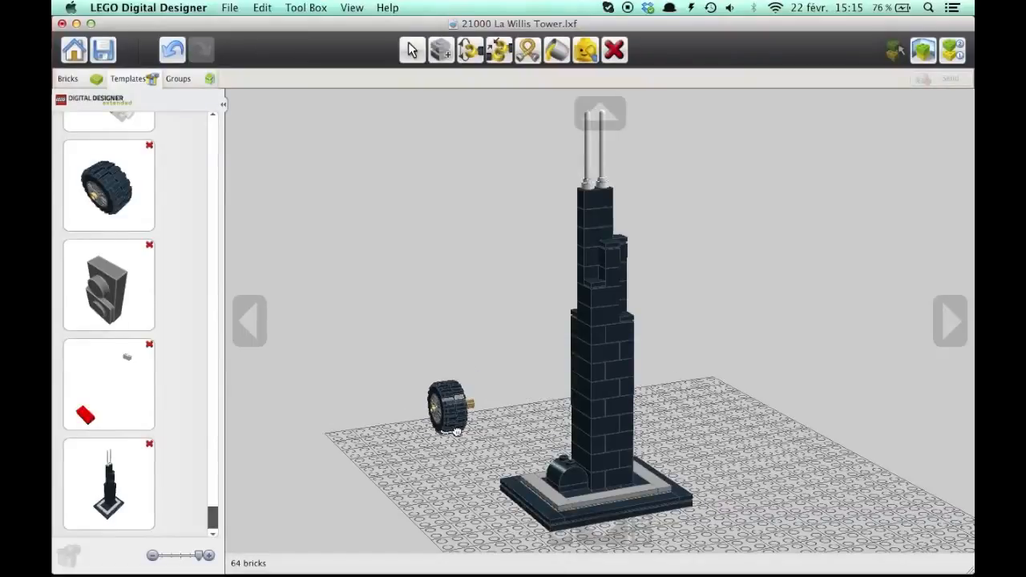
- Look at the groups list with no template held, return to the brick categories and examine the tower up close
click(180, 79)
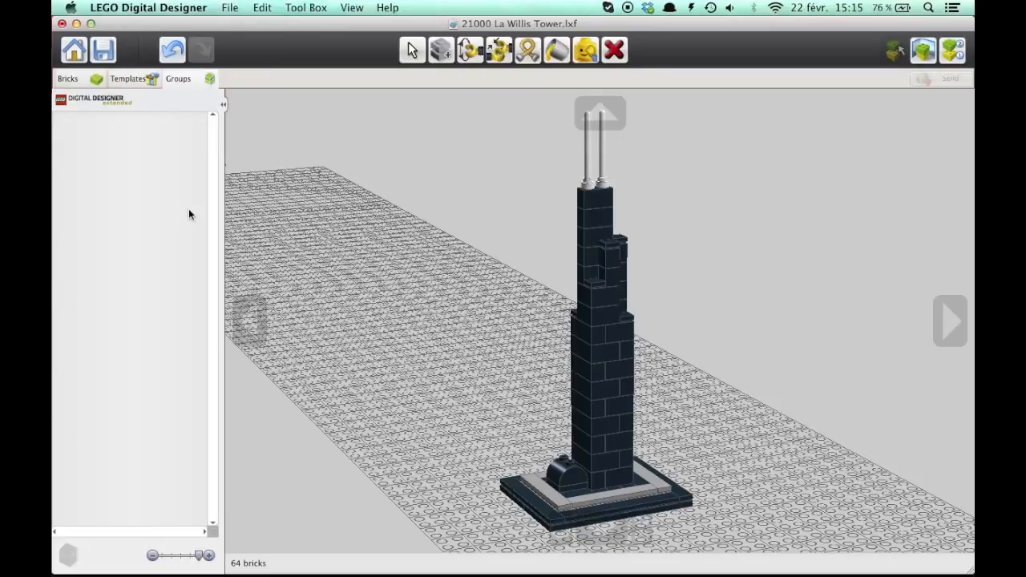
click(412, 49)
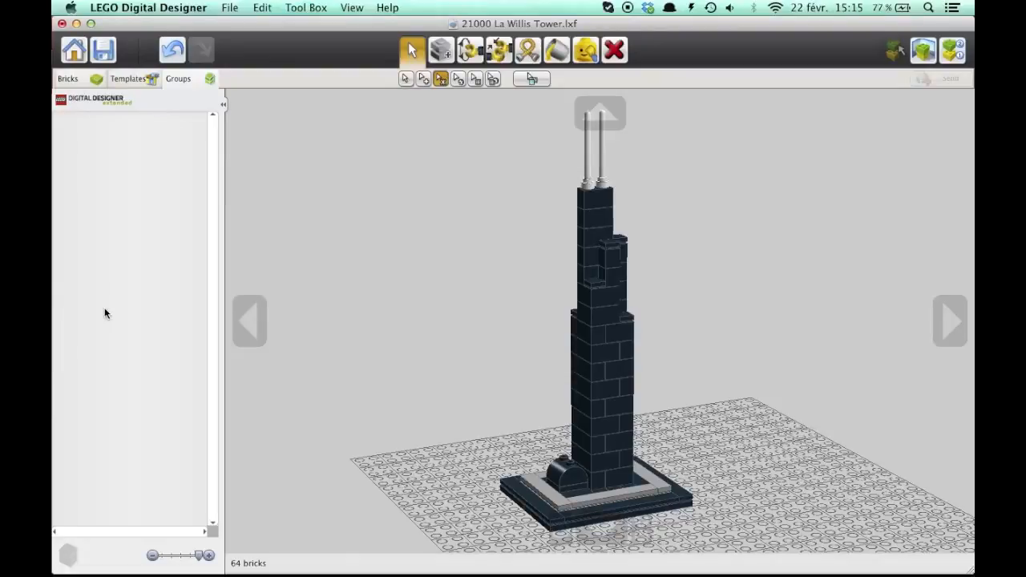
click(80, 79)
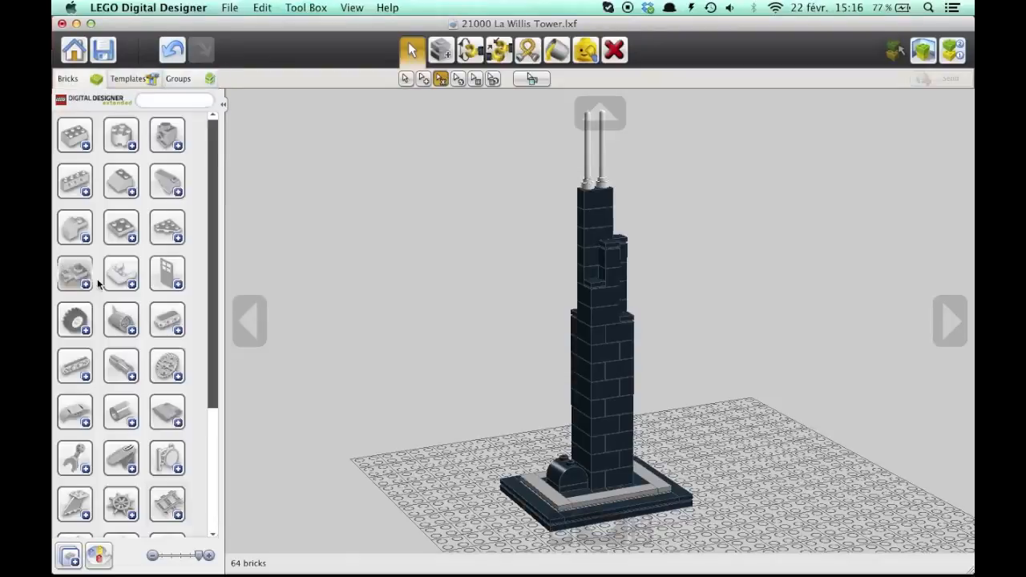
scroll(112, 281, down, 5)
scroll(350, 306, up, 10)
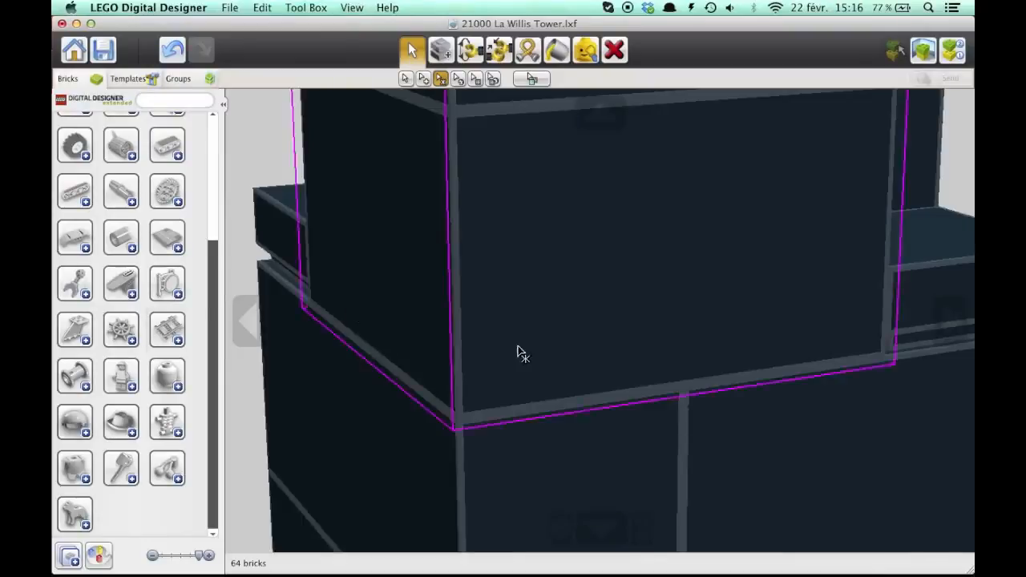
scroll(518, 347, down, 8)
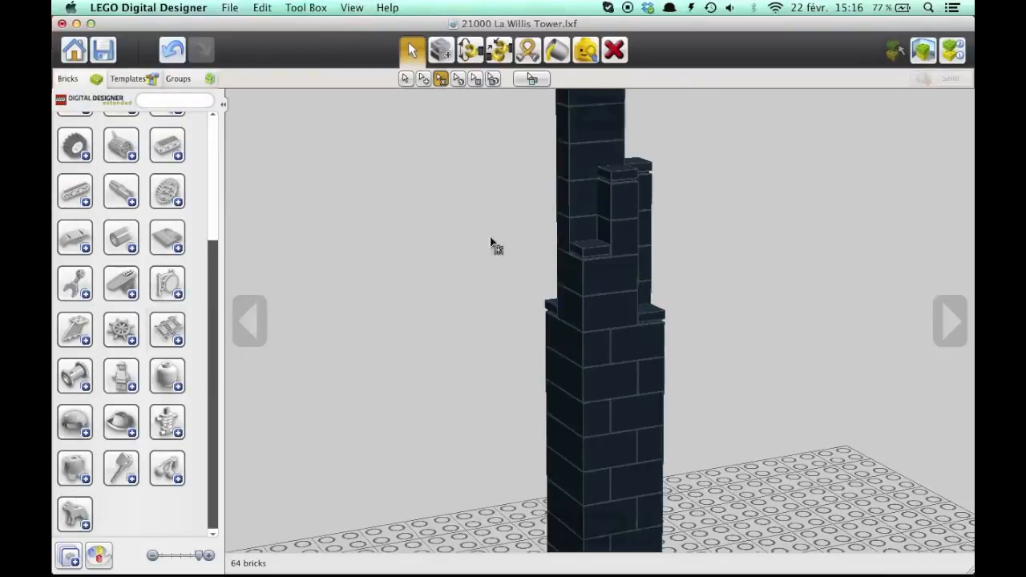
scroll(598, 282, down, 3)
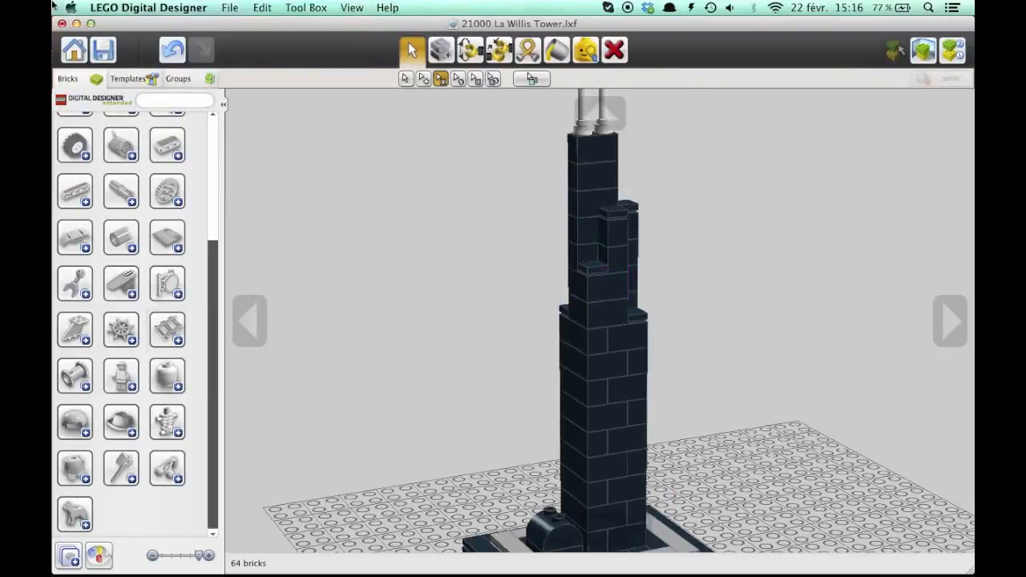
- Enable the preference "Keys for turning" shown along with cursor
click(160, 6)
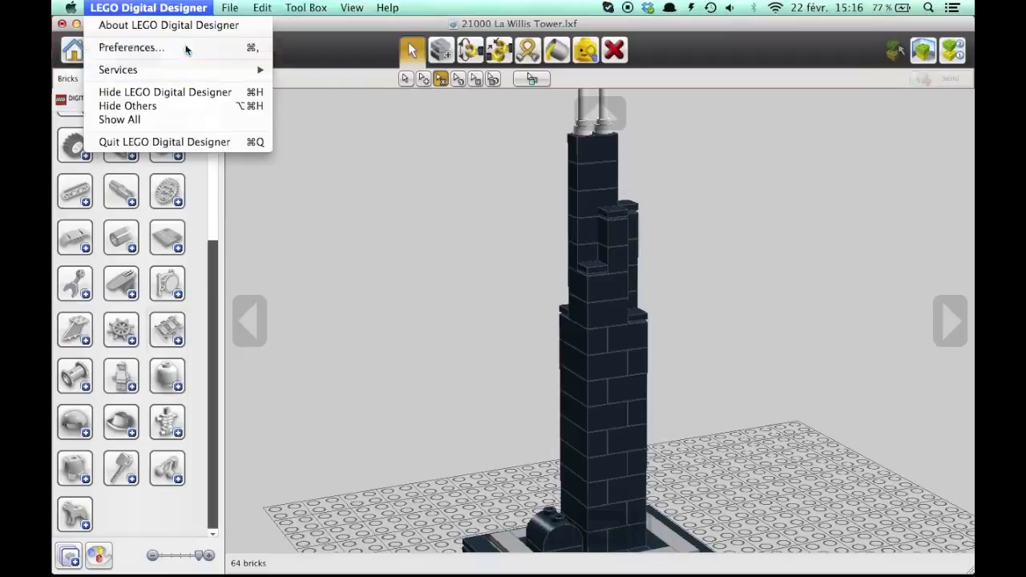
click(185, 48)
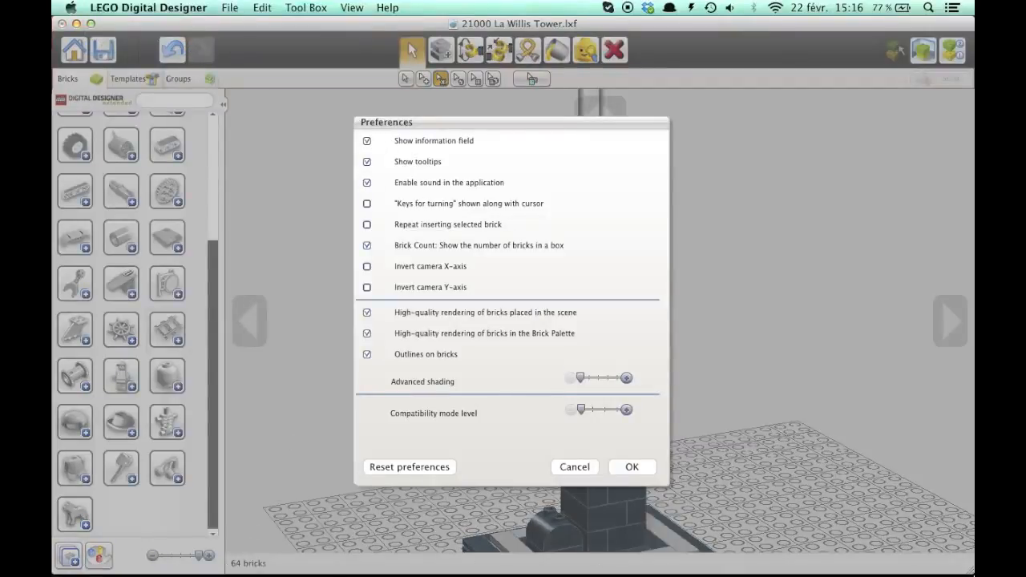
click(367, 184)
click(367, 204)
click(367, 205)
click(631, 469)
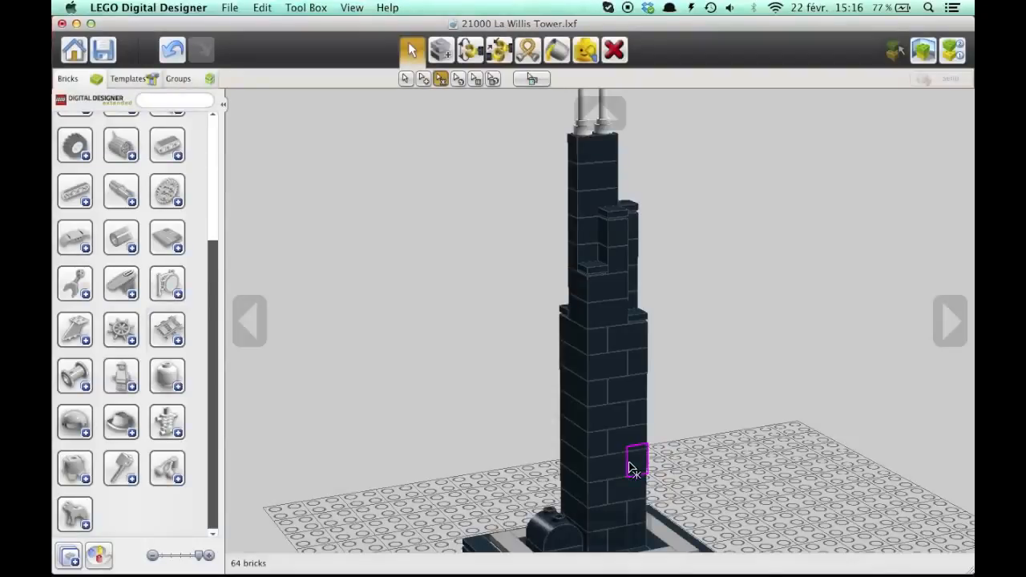
- Try picking up a single brick in the tower's upper section with the Single Selection tool
click(405, 78)
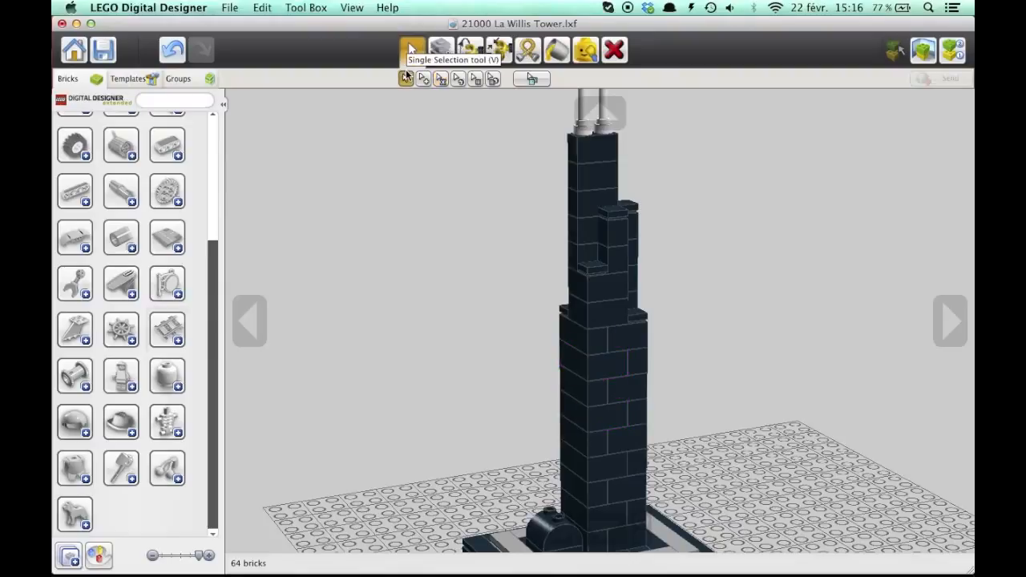
click(597, 281)
drag(579, 289, 604, 288)
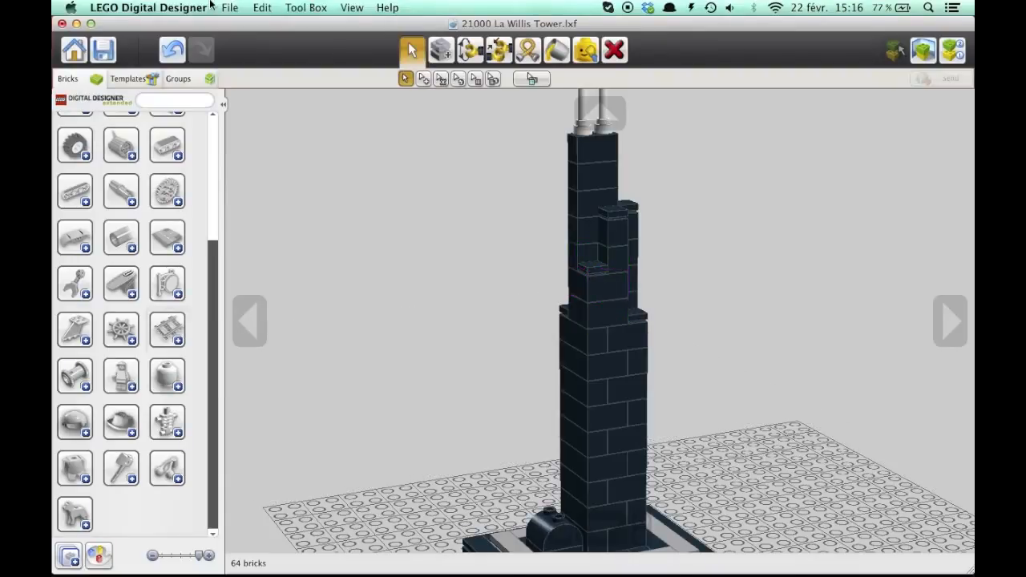
- Review the preferences and turn off "Keys for turning" shown along with cursor
click(185, 7)
click(189, 46)
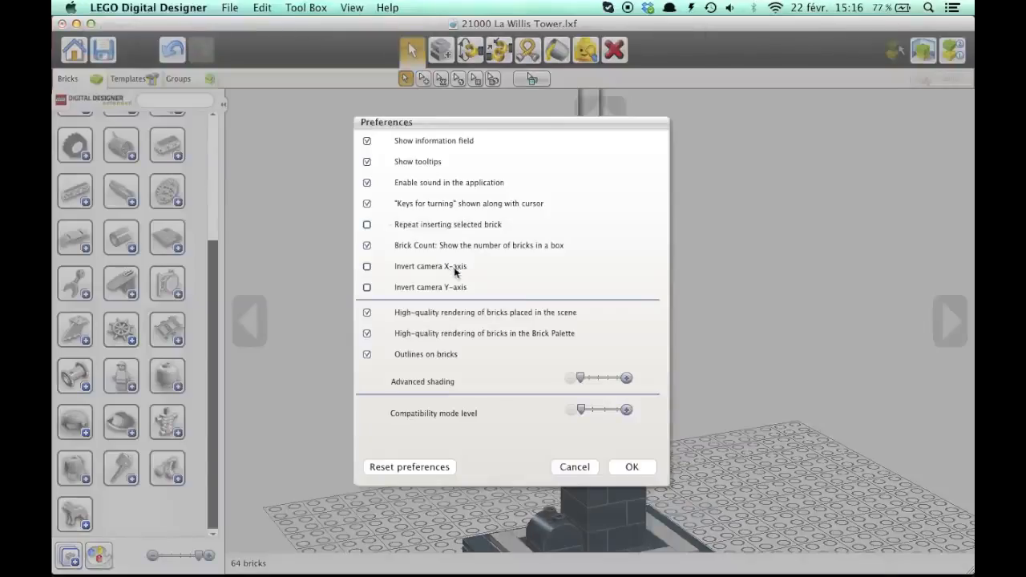
click(435, 204)
click(639, 470)
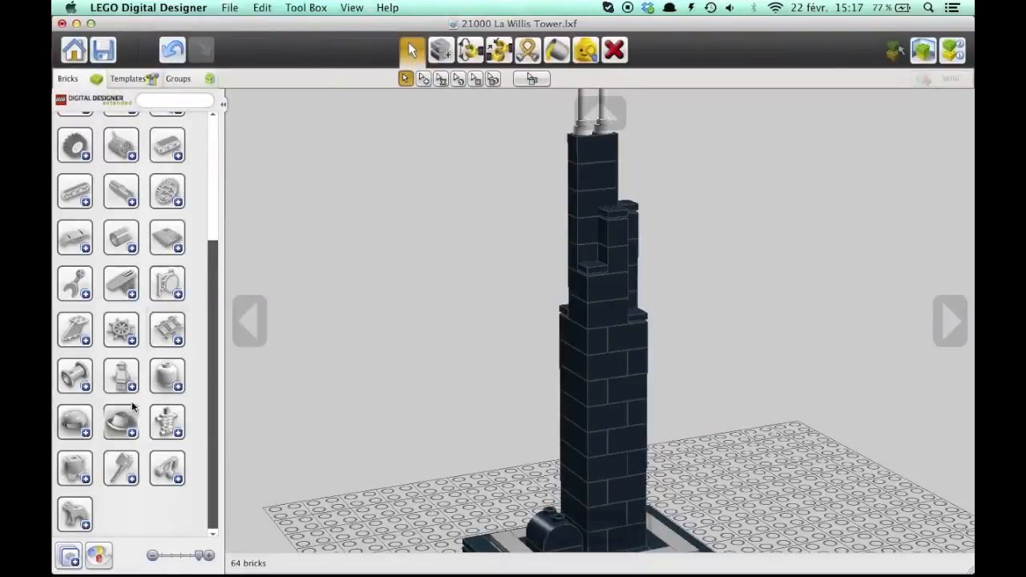
- Look through the minifigure body parts and minifigure heads in the brick palette, collapsing each category again
click(136, 377)
scroll(141, 376, down, 1)
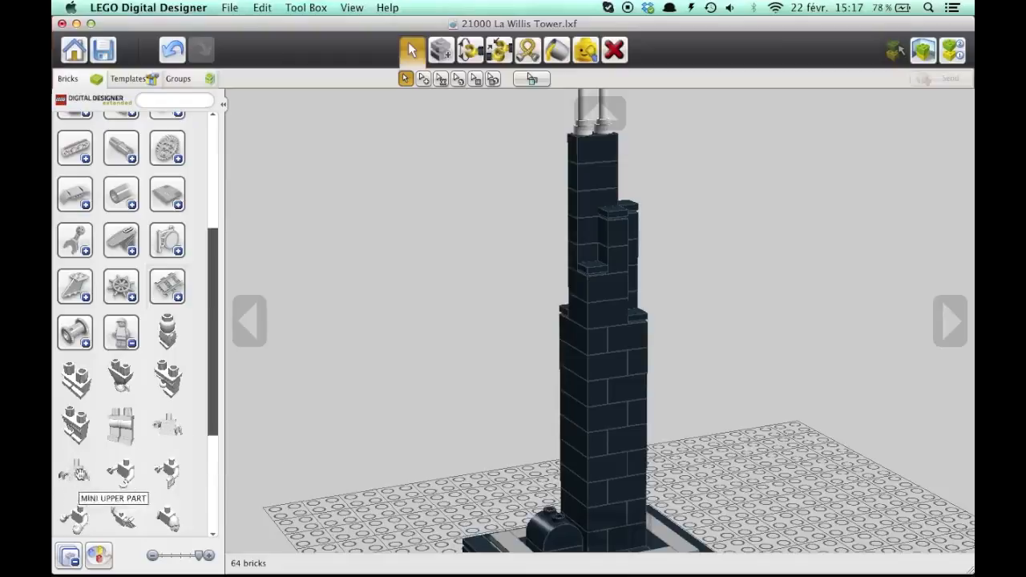
click(130, 340)
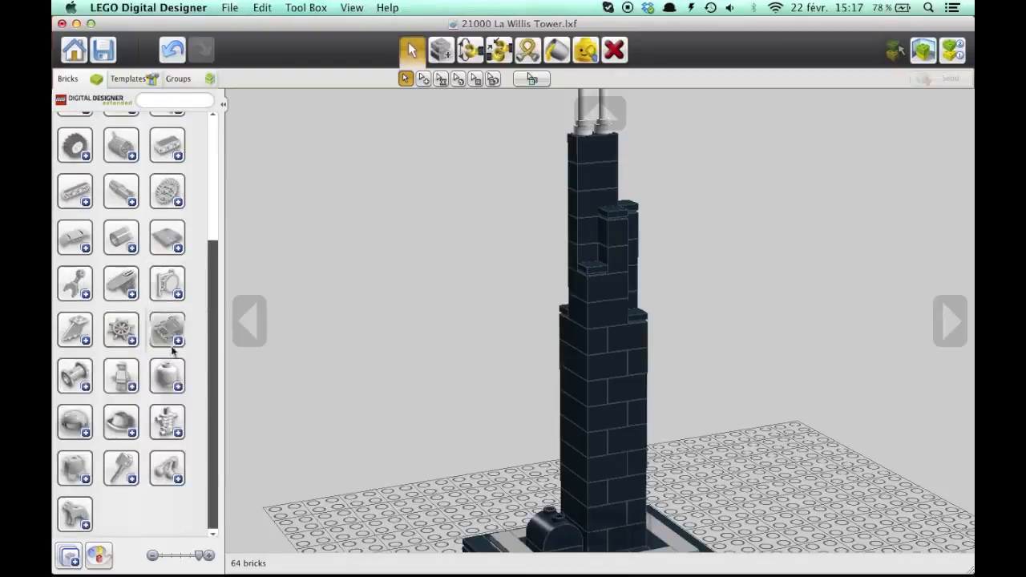
click(178, 376)
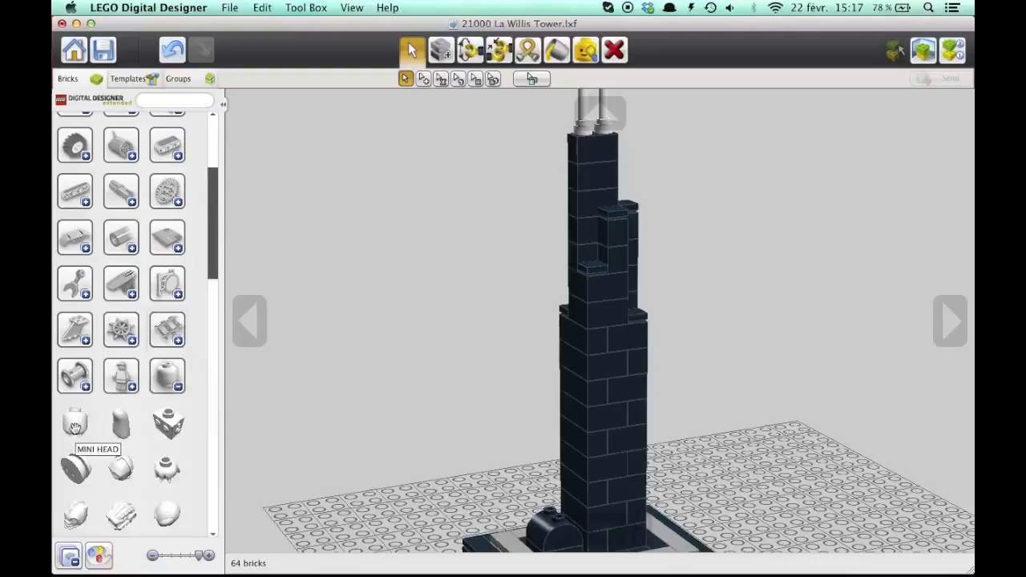
click(166, 383)
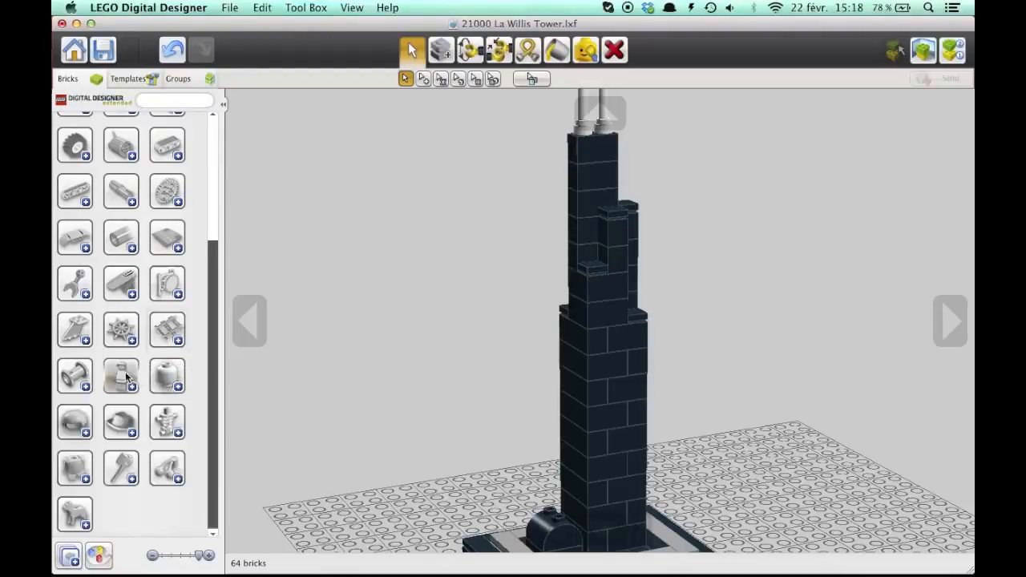
scroll(76, 425, up, 5)
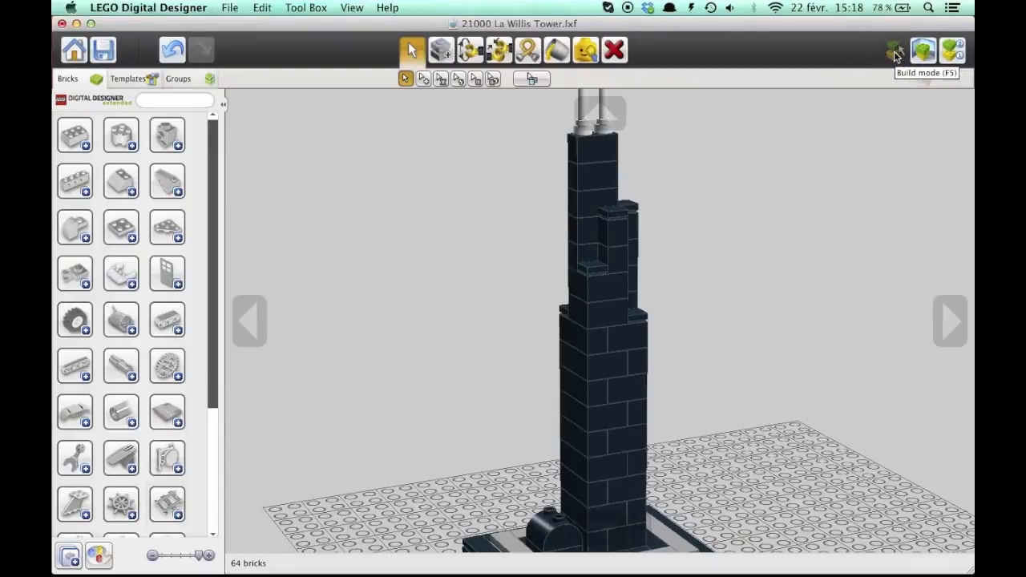
- Switch to View mode and look at the whole tower against the desert background from higher and lower camera angles
scroll(675, 357, down, 5)
scroll(674, 358, up, 5)
scroll(675, 357, down, 1)
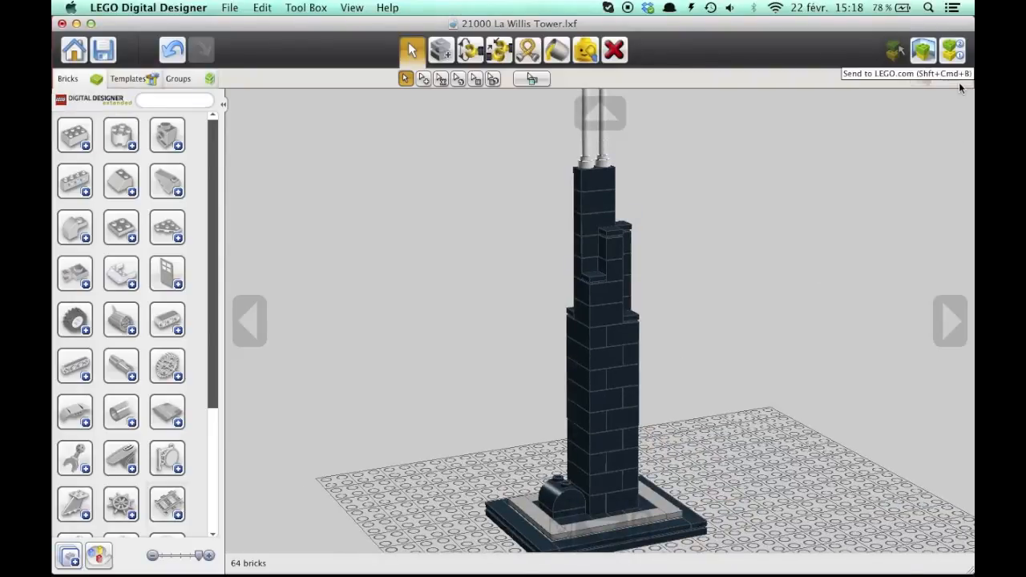
click(925, 54)
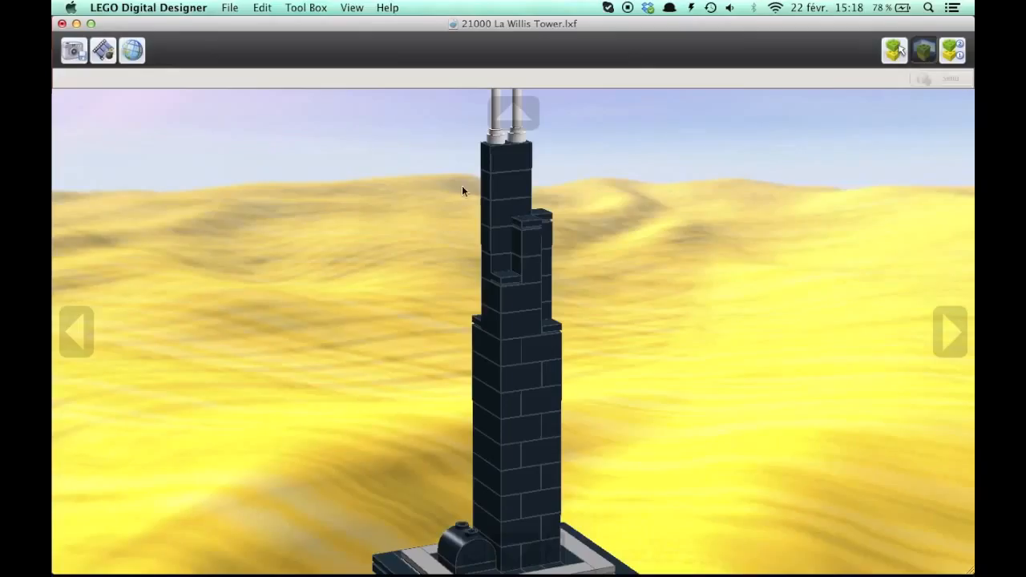
scroll(515, 419, down, 2)
click(516, 545)
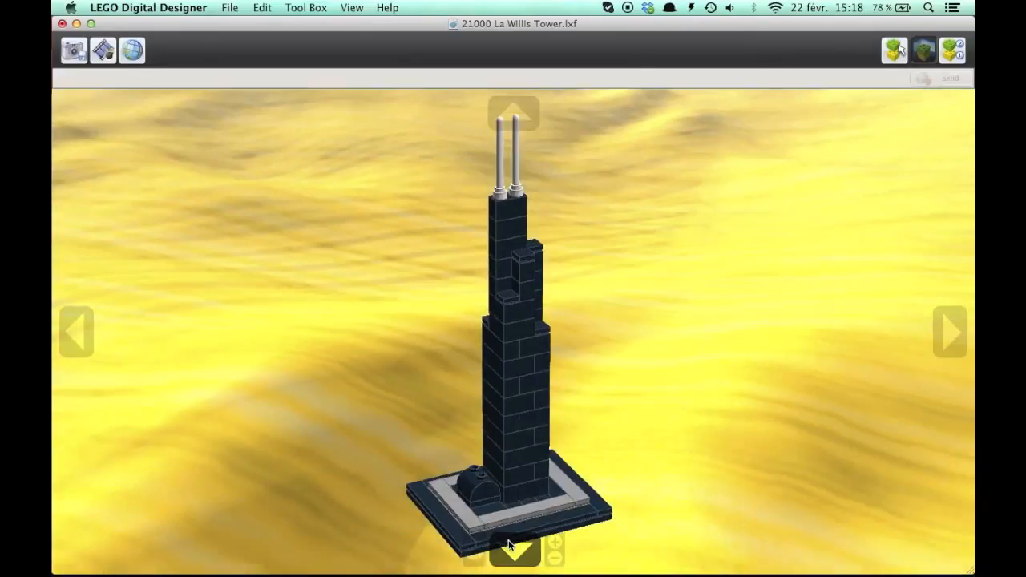
click(514, 112)
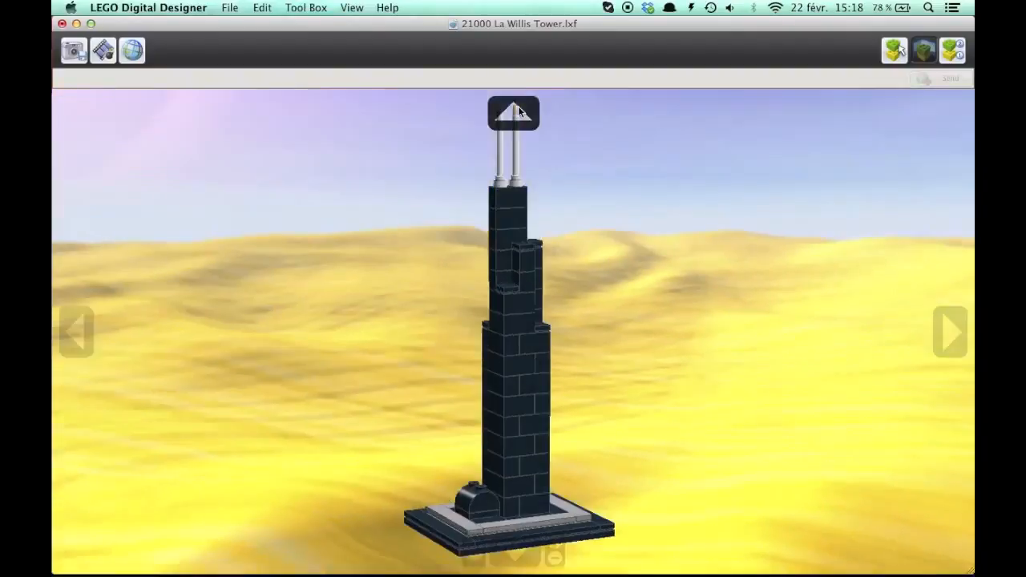
click(517, 553)
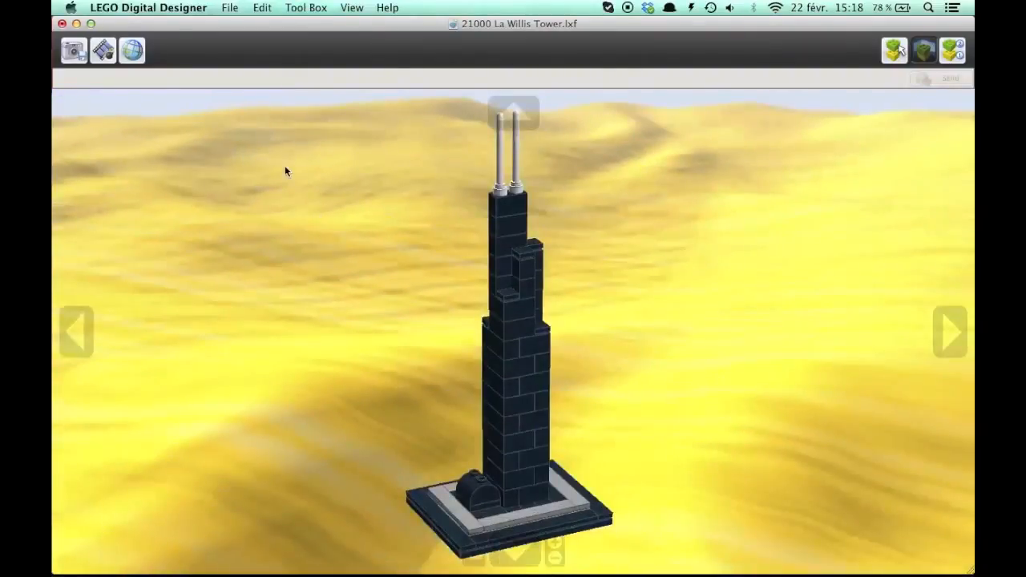
- Cycle the background through green mountains, blue sky and outer space back to the yellow desert, viewing the mountain scenery from several heights
click(134, 50)
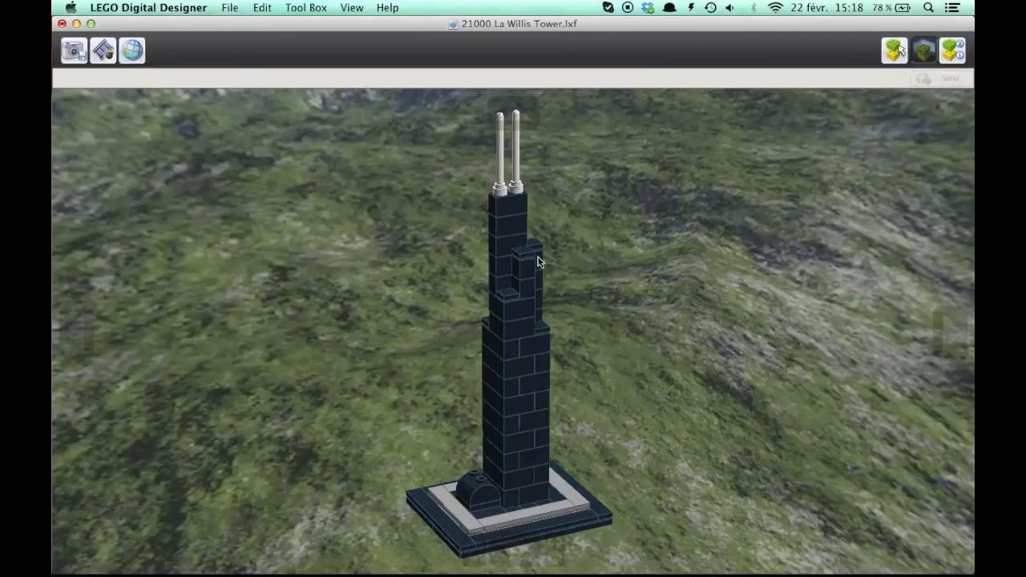
click(508, 110)
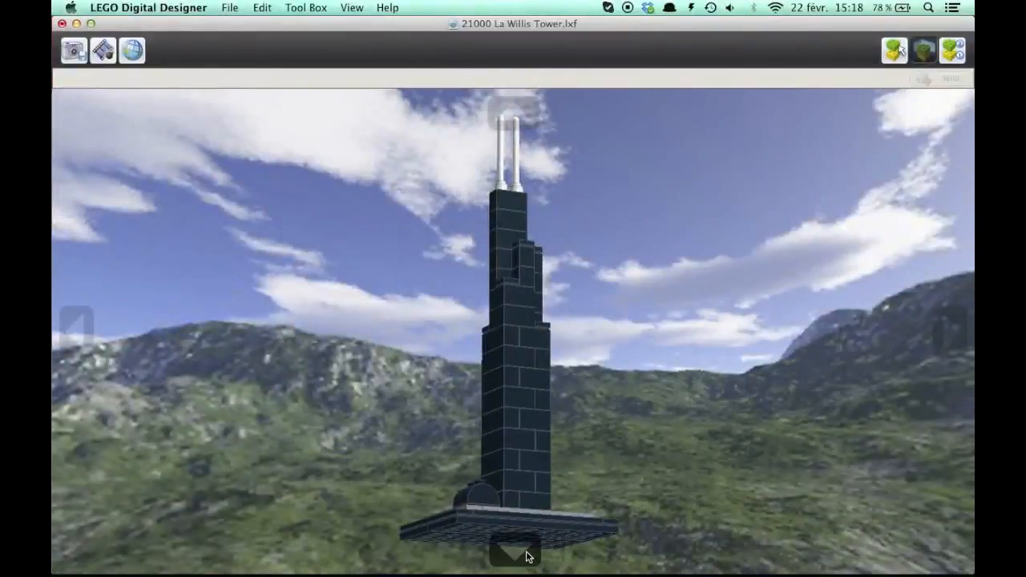
click(526, 554)
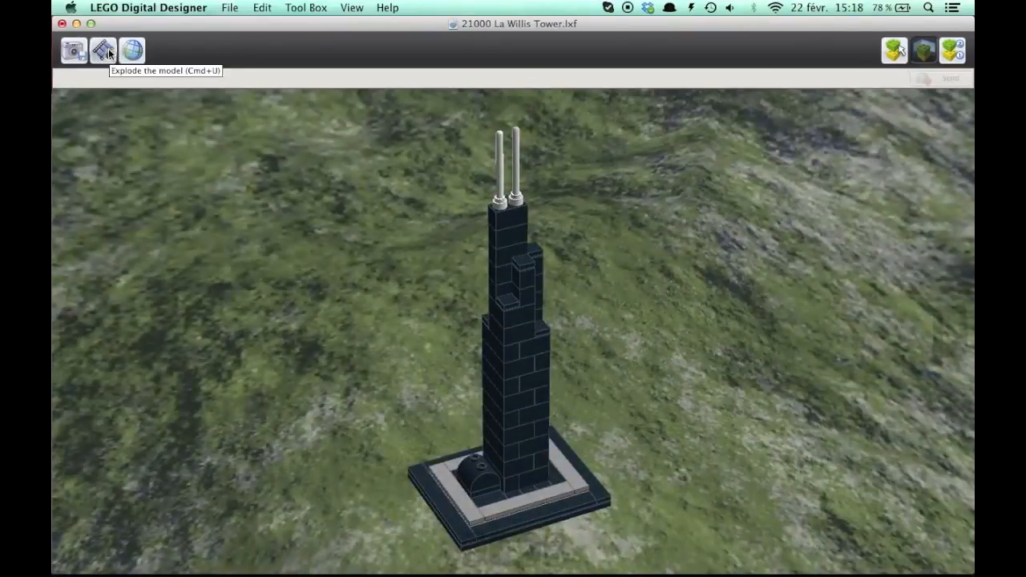
click(133, 52)
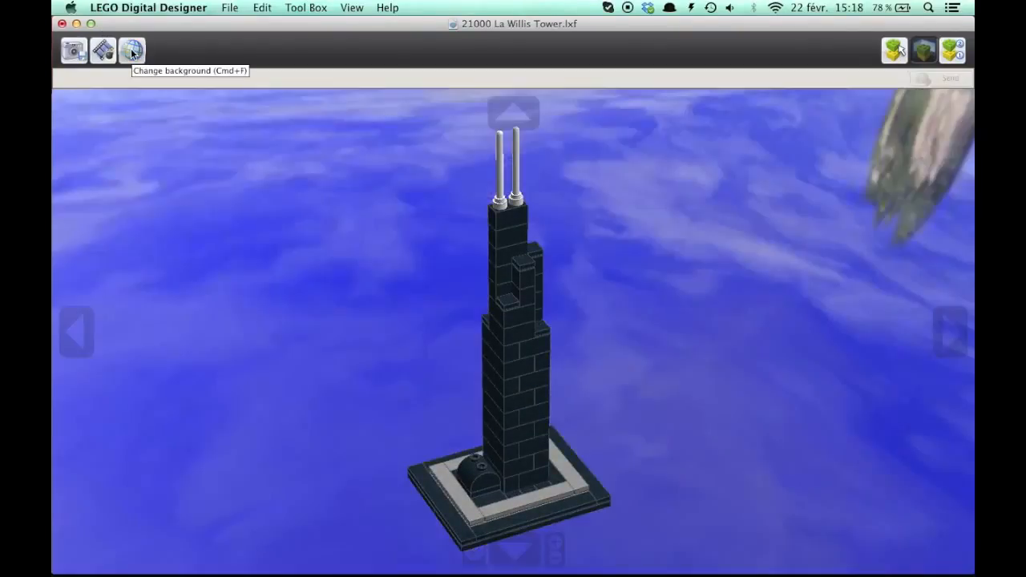
click(133, 52)
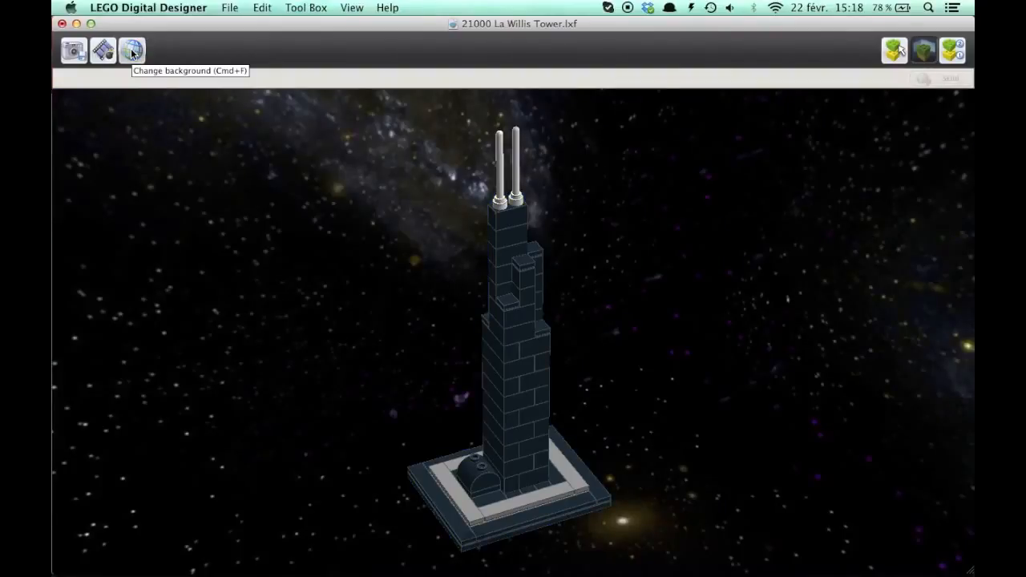
click(133, 52)
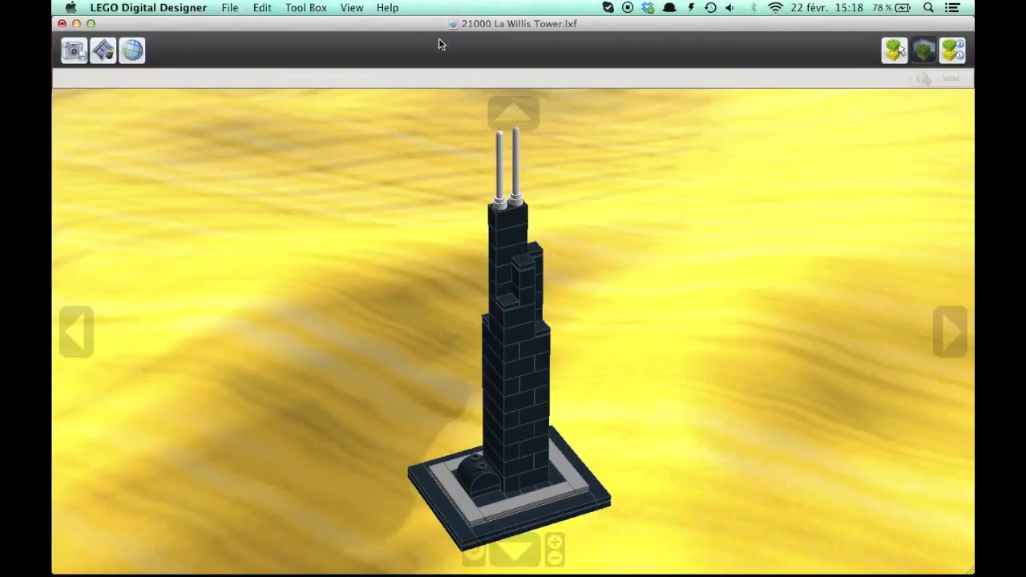
click(522, 100)
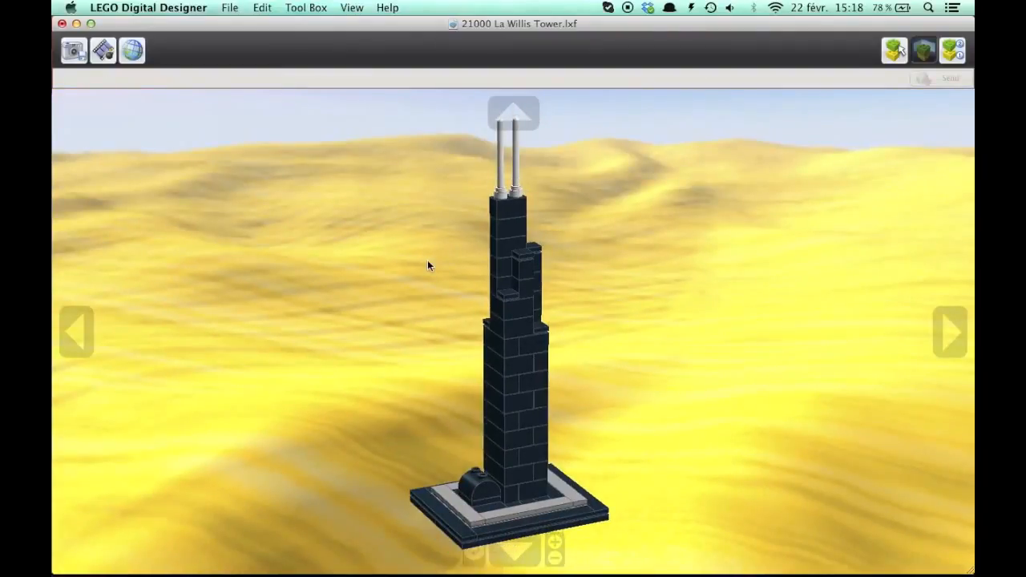
- Explode the tower model in View mode to play its animation against the desert background
scroll(427, 260, down, 10)
scroll(428, 261, up, 8)
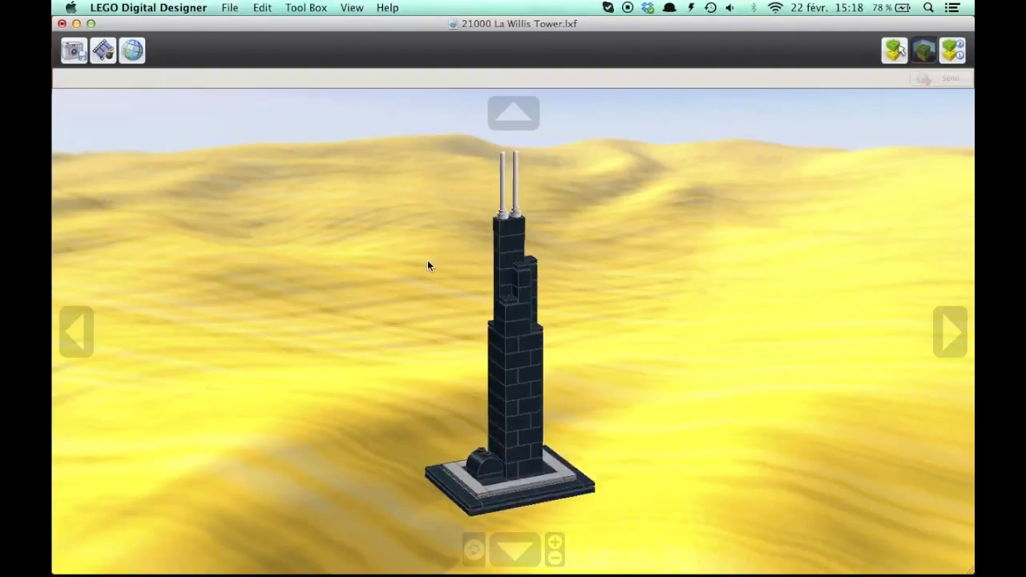
scroll(428, 266, up, 5)
scroll(428, 266, down, 4)
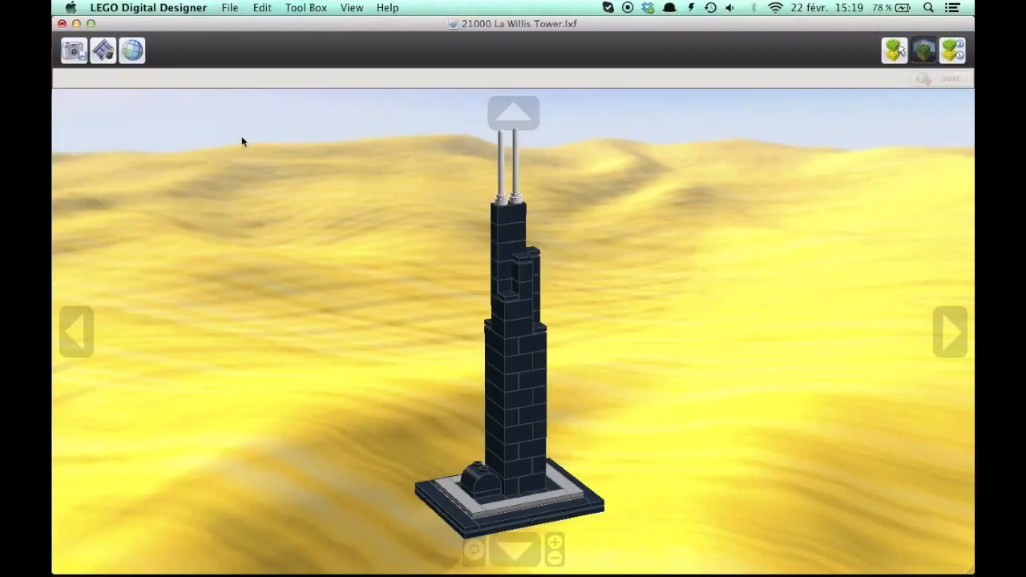
click(102, 51)
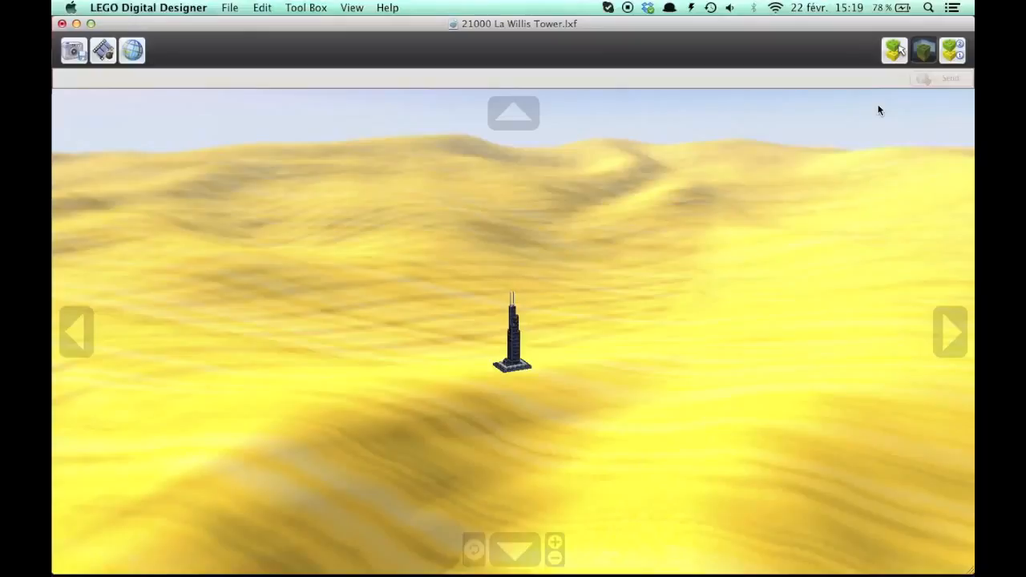
scroll(499, 305, up, 8)
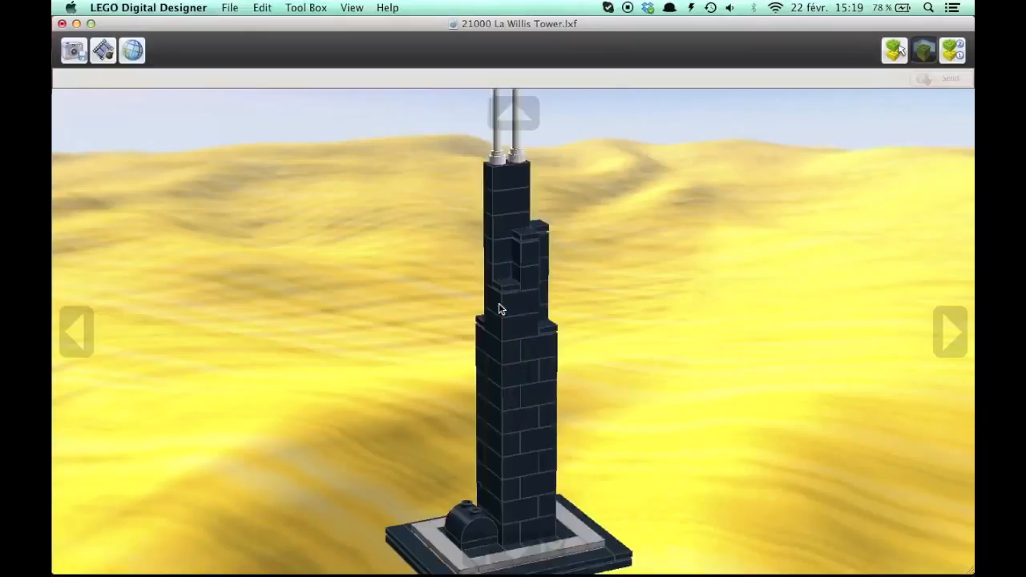
- Return to Build mode and take a screenshot of the whole tower
click(897, 50)
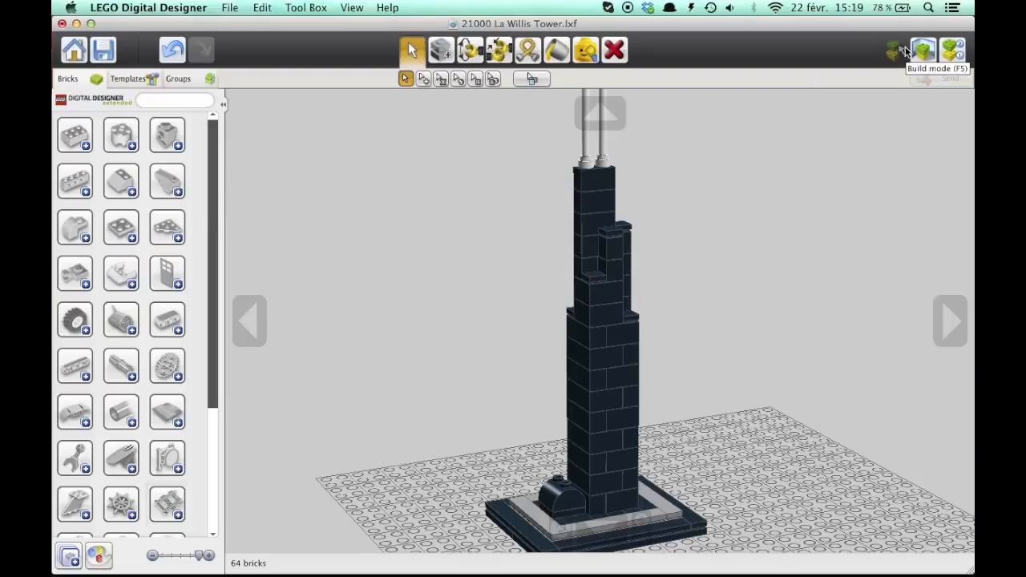
scroll(661, 445, down, 3)
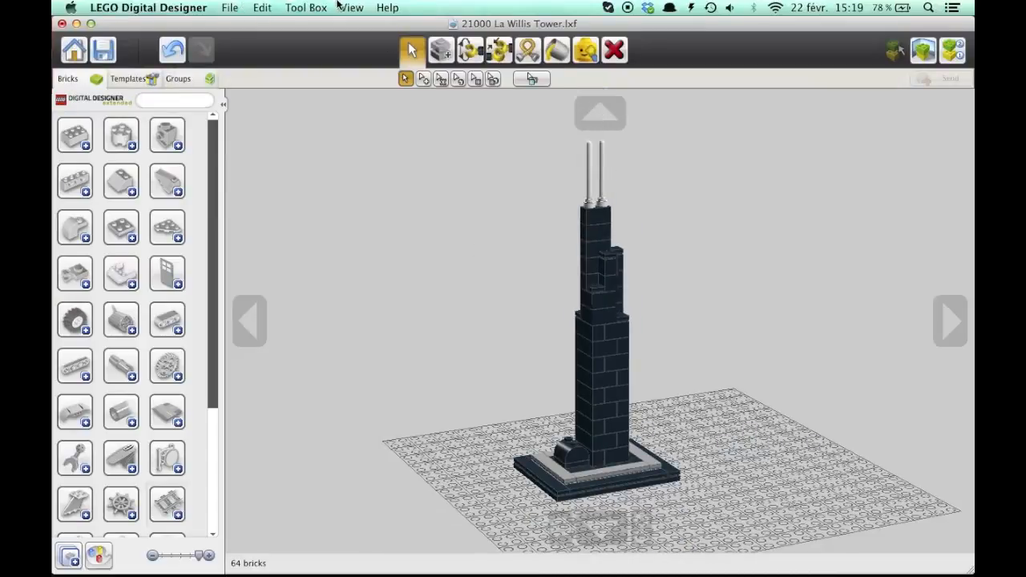
click(305, 7)
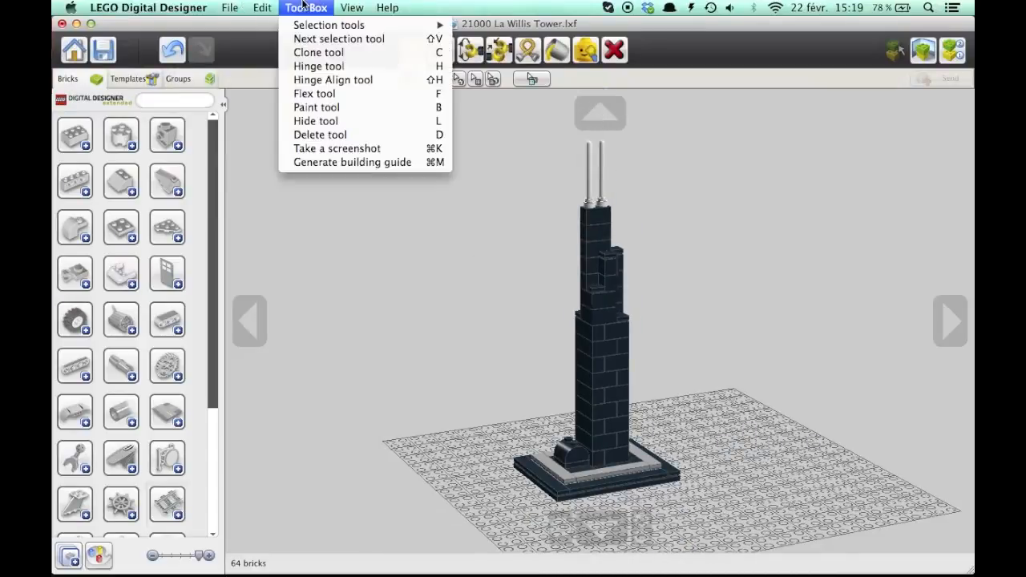
click(324, 150)
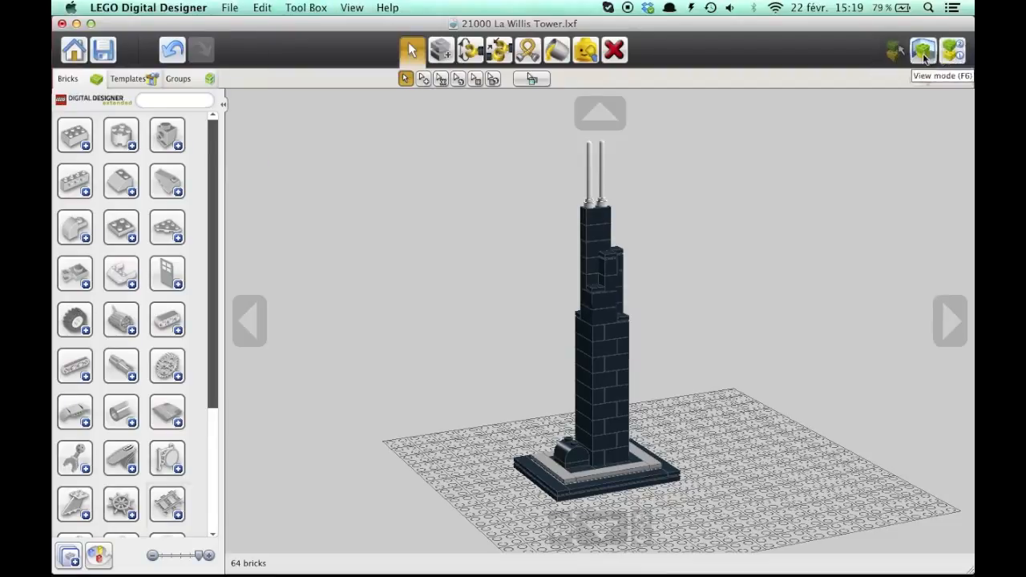
- Switch to Building guide mode, advance the guide to step 5 and replay that step's bricks
click(958, 53)
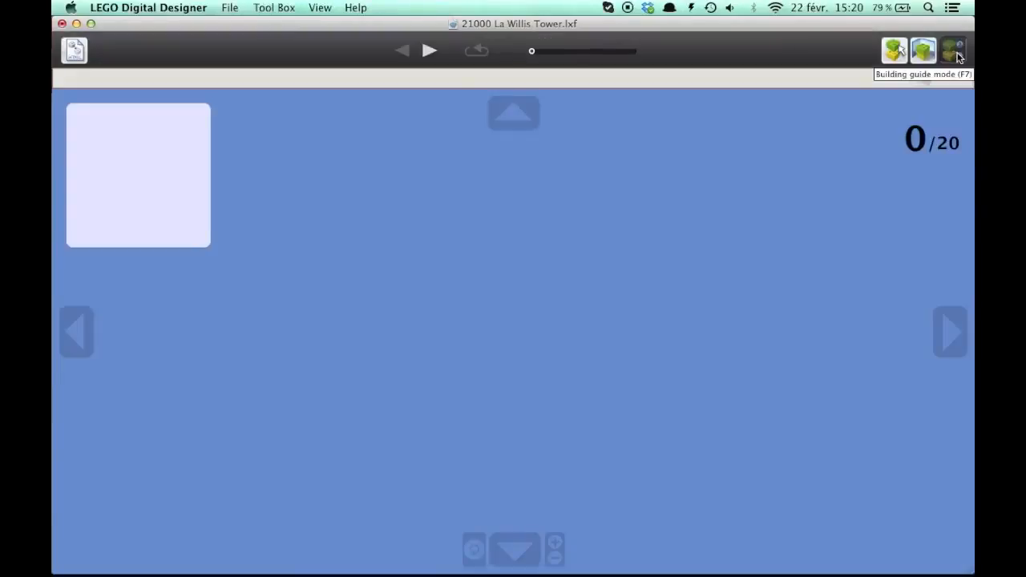
click(430, 51)
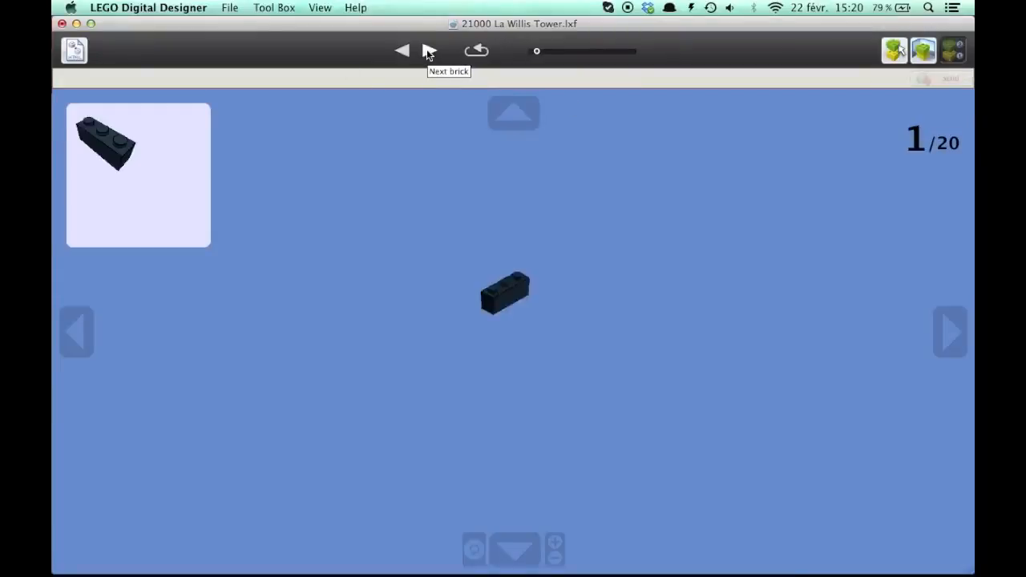
click(430, 51)
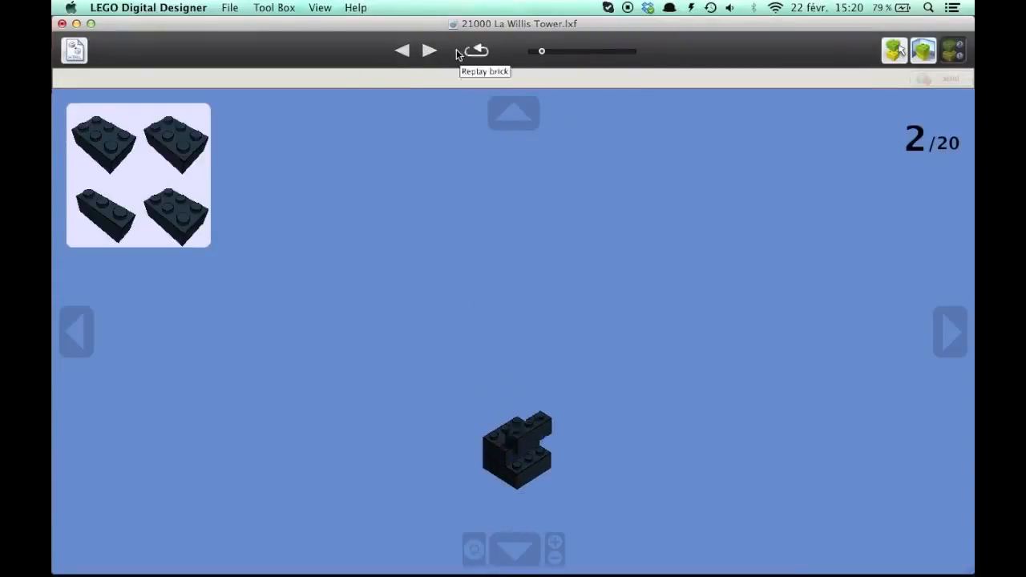
mouse_move(541, 51)
mouse_down()
mouse_move(627, 53)
mouse_move(528, 51)
mouse_move(550, 49)
mouse_up()
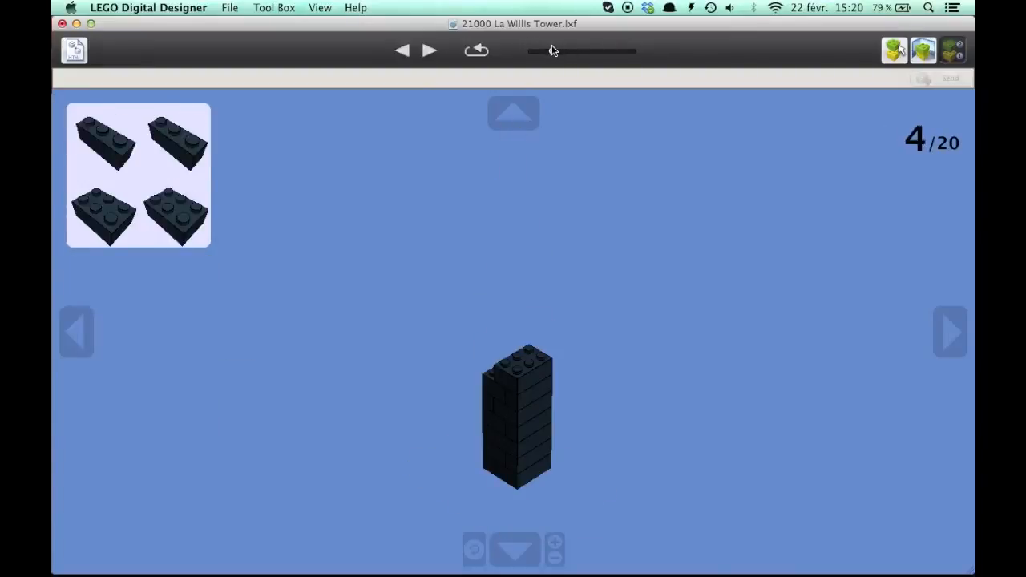
click(430, 52)
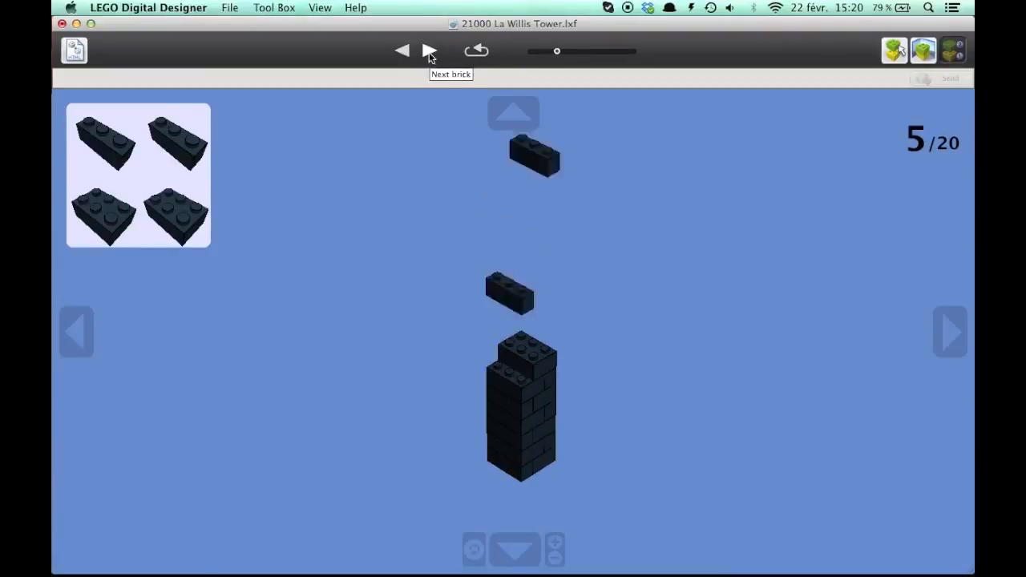
click(482, 51)
click(481, 51)
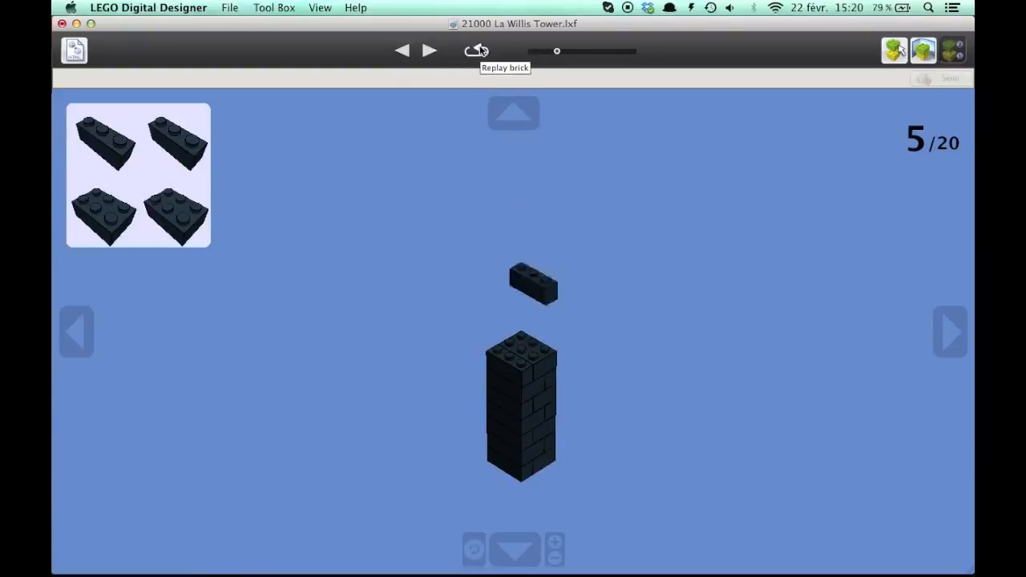
- Reset the building guide to step 0, move it forward to step 6, replay that step and view the model from below
drag(558, 53, 528, 62)
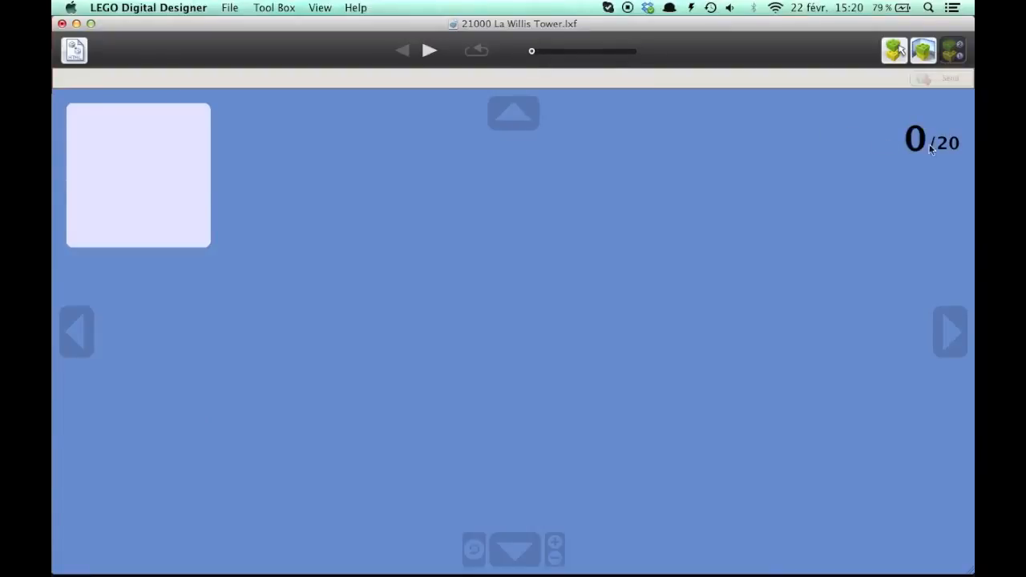
drag(534, 53, 562, 53)
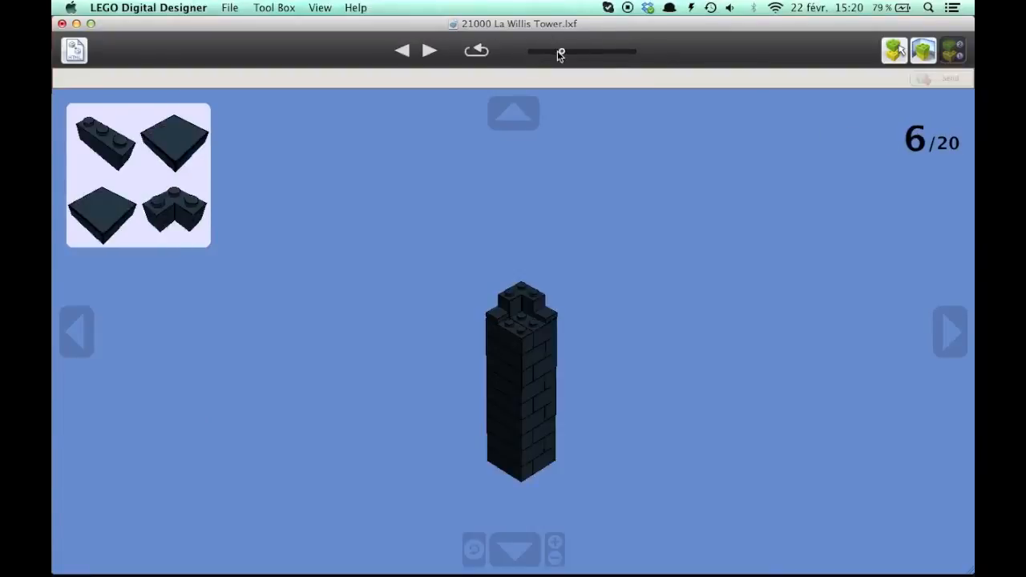
click(477, 50)
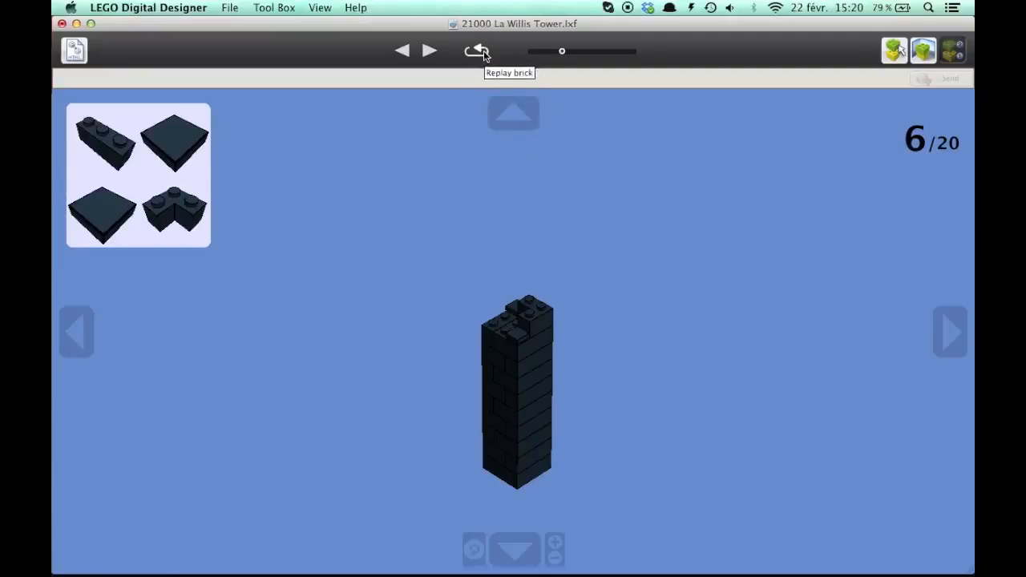
click(518, 115)
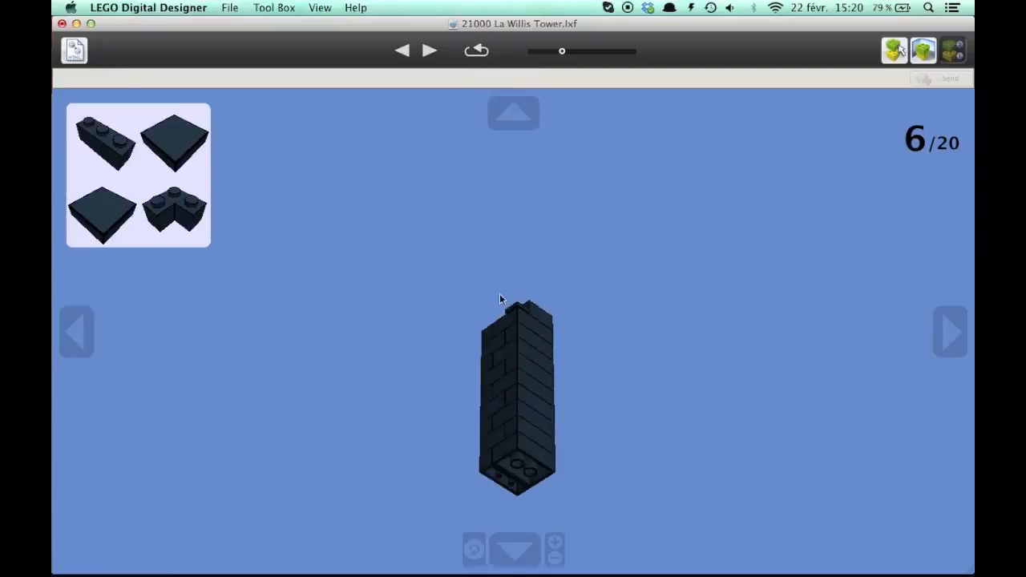
- View the step 6 model from other angles and advance the building guide brick by brick to step 7
click(513, 560)
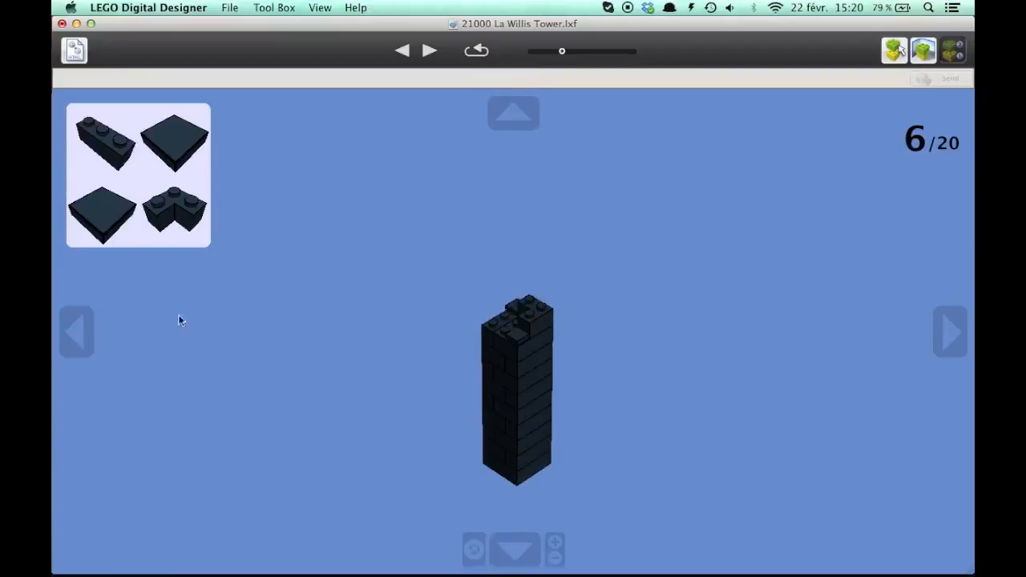
click(70, 336)
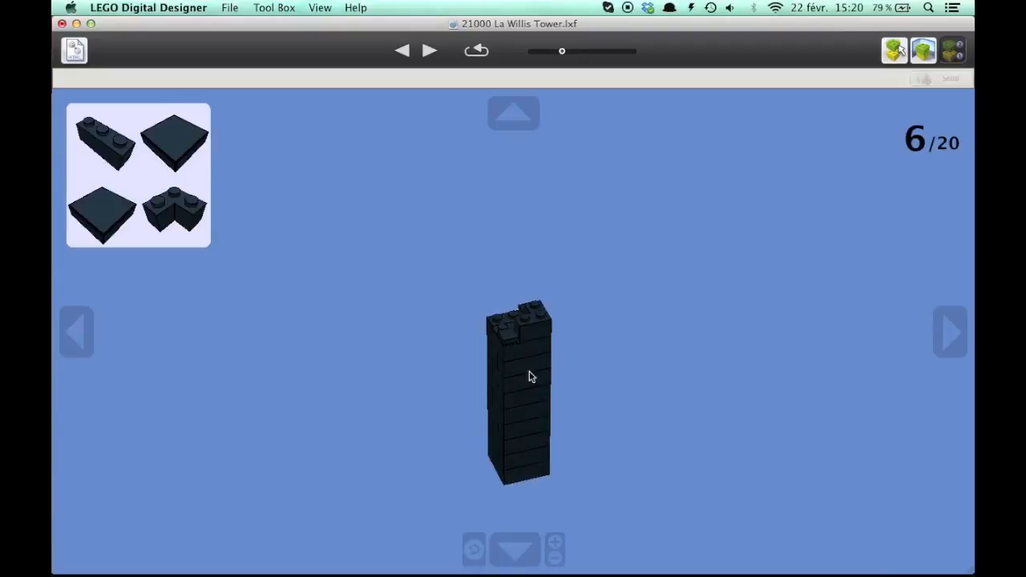
click(950, 332)
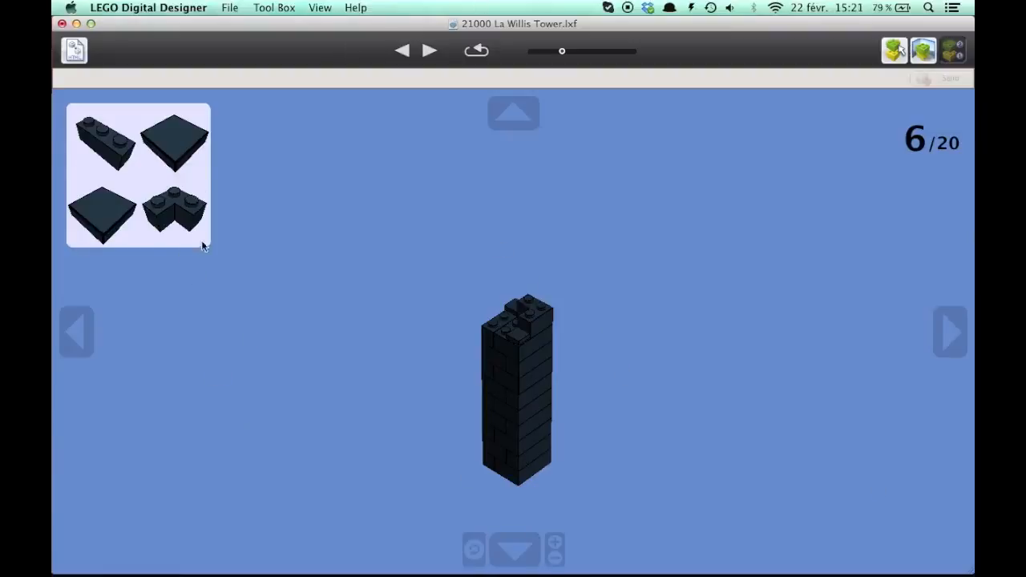
click(429, 50)
click(429, 50)
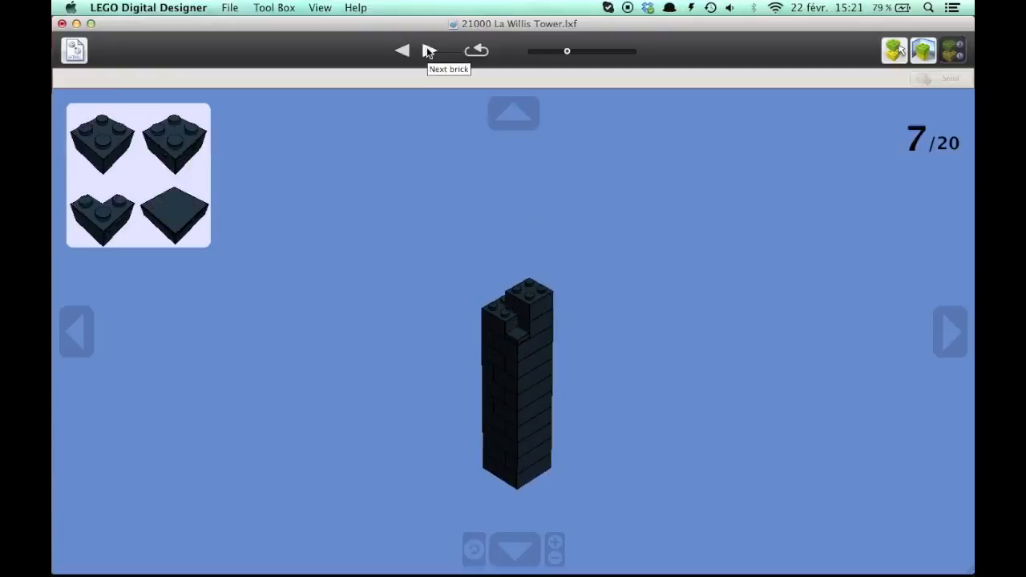
click(431, 51)
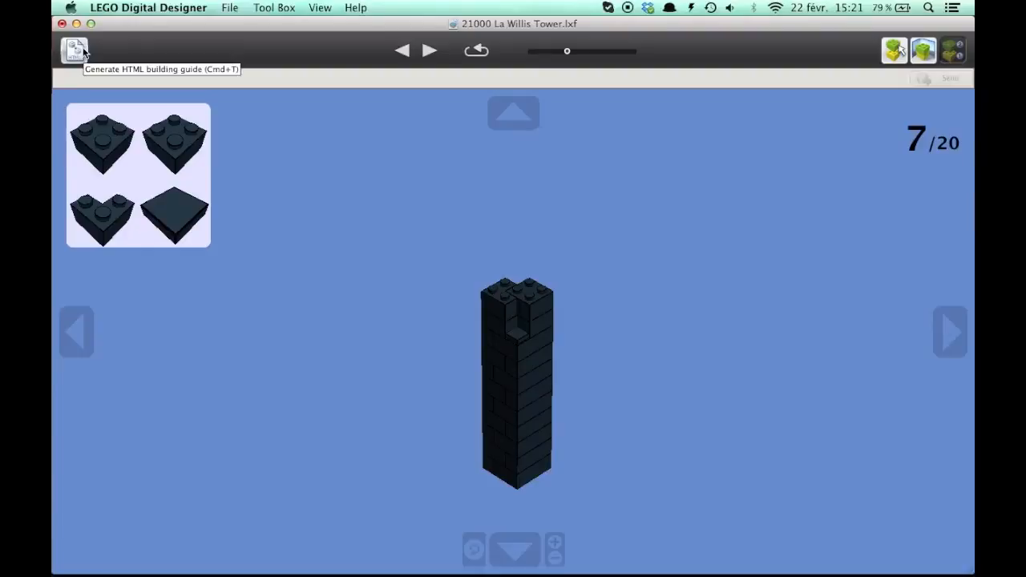
- Move the building guide to step 20, generate the HTML building guide and look over its cover page
drag(566, 50, 633, 51)
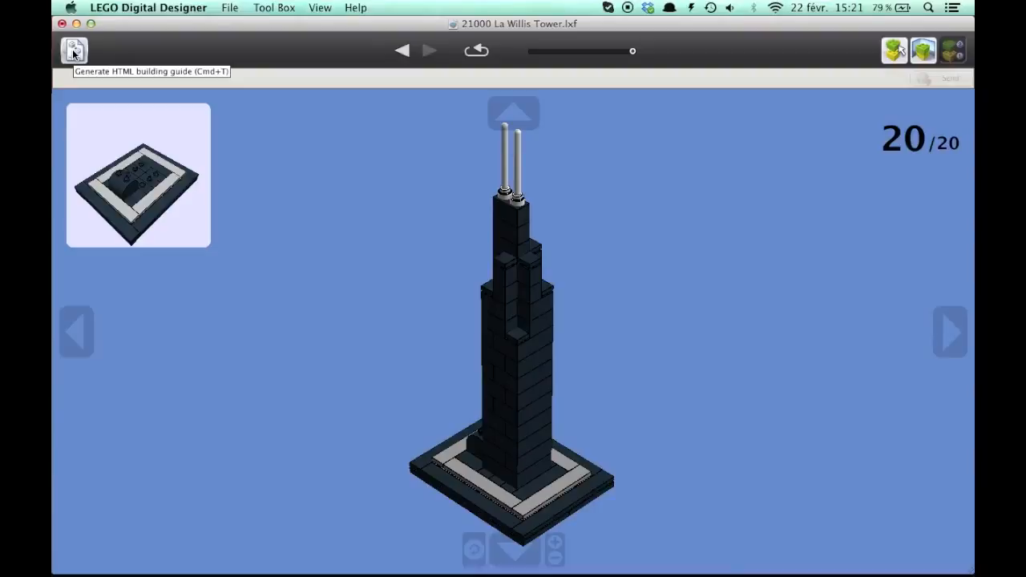
click(73, 53)
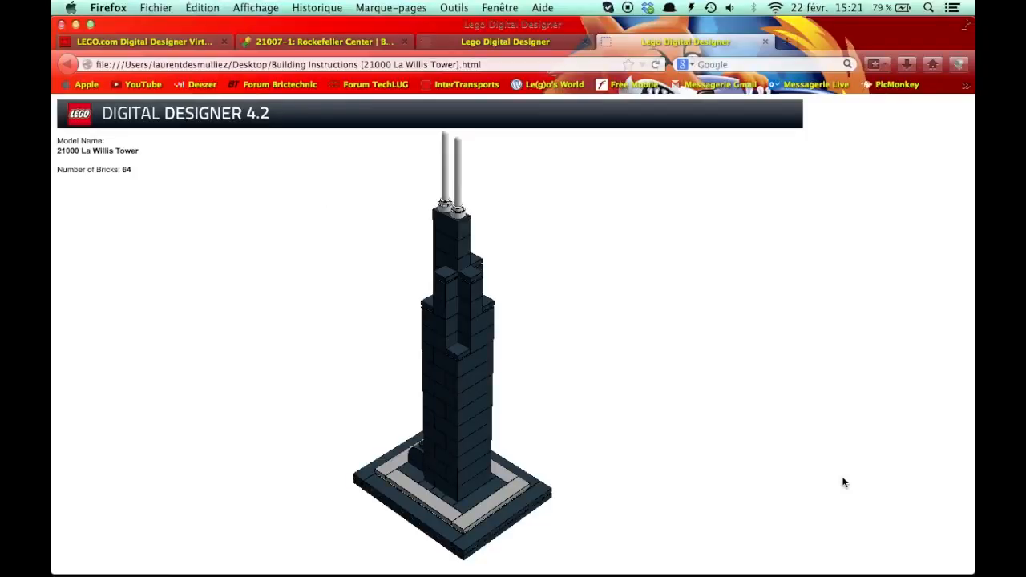
scroll(621, 294, down, 1)
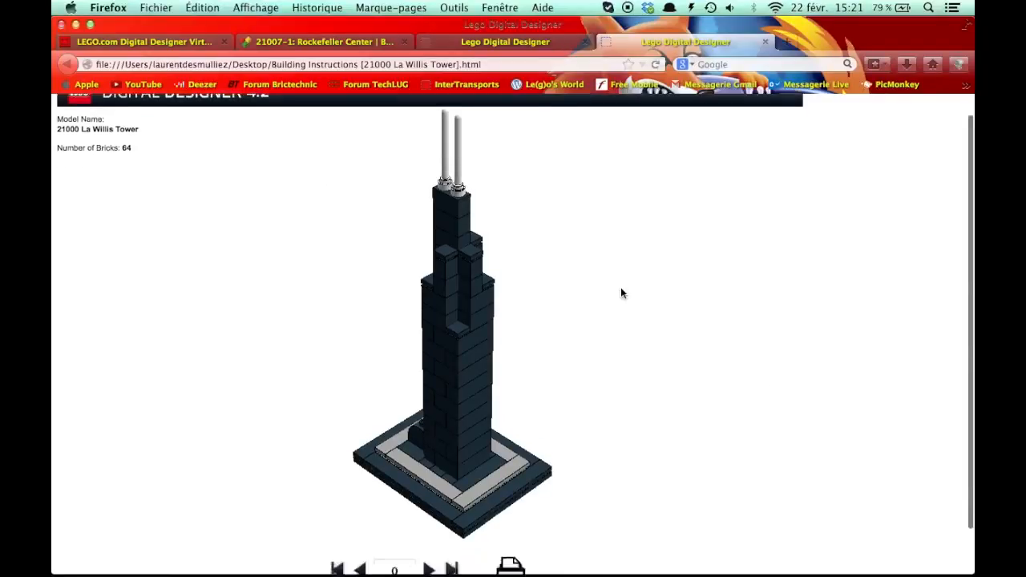
scroll(620, 294, down, 2)
scroll(621, 293, up, 3)
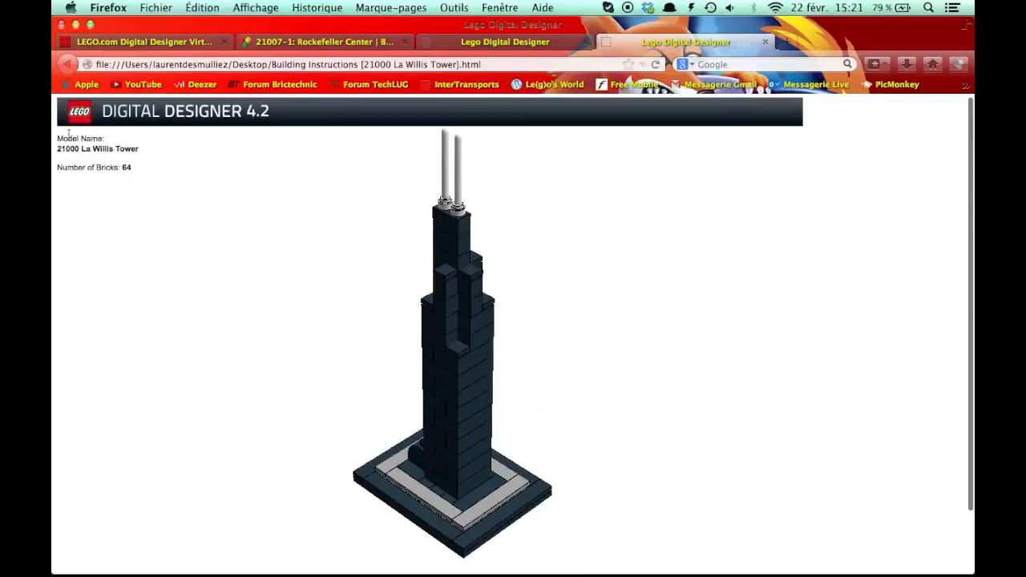
scroll(662, 309, down, 2)
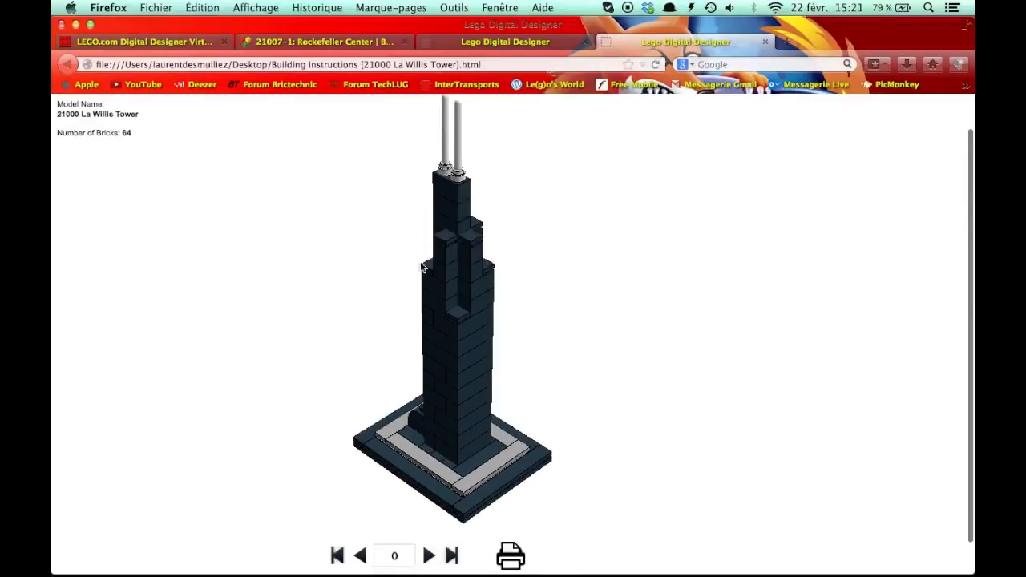
scroll(483, 211, up, 2)
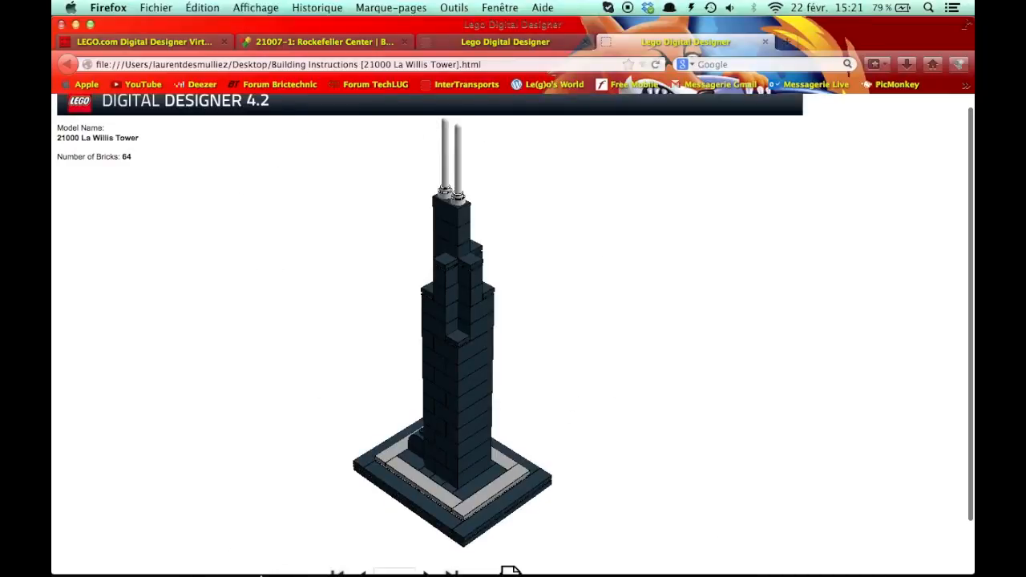
- Switch back to LEGO Digital Designer, return to Build mode and view the tower from above and below
click(292, 531)
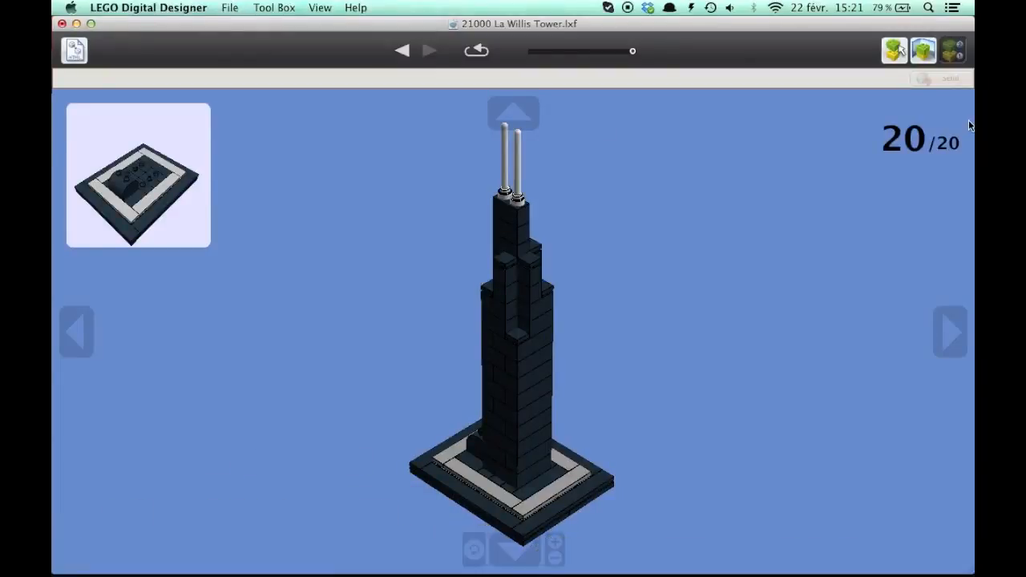
click(923, 50)
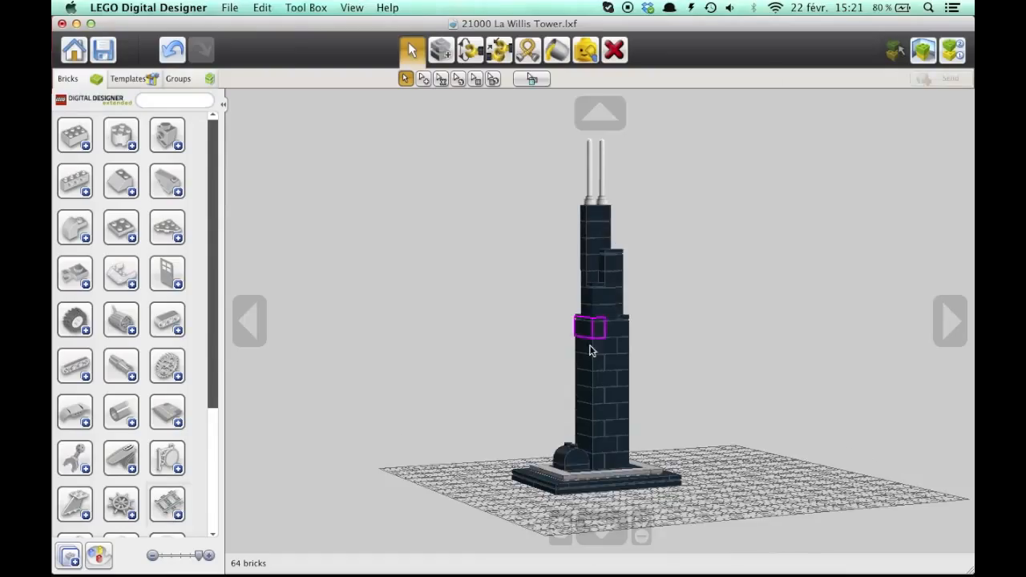
click(607, 535)
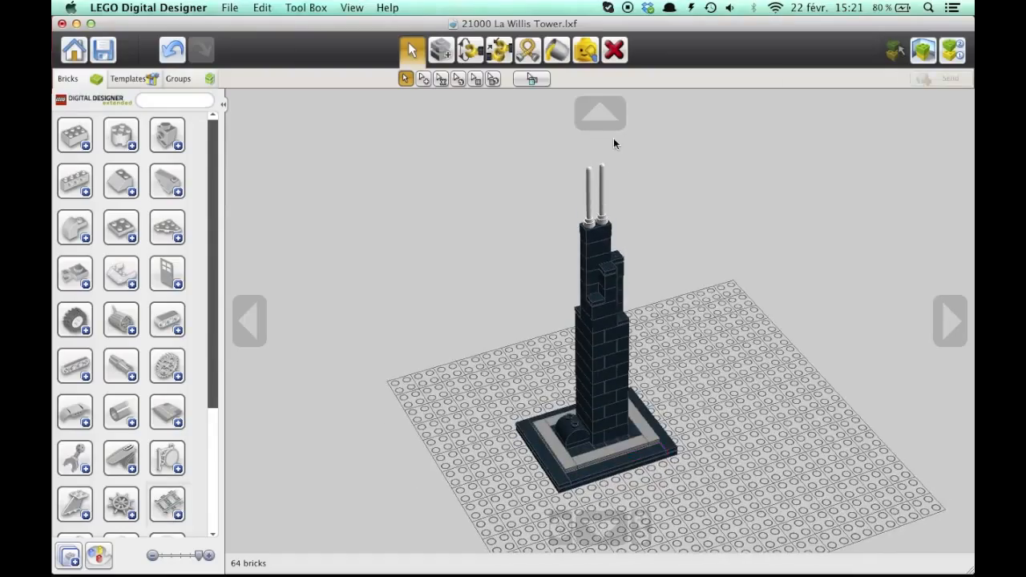
click(612, 123)
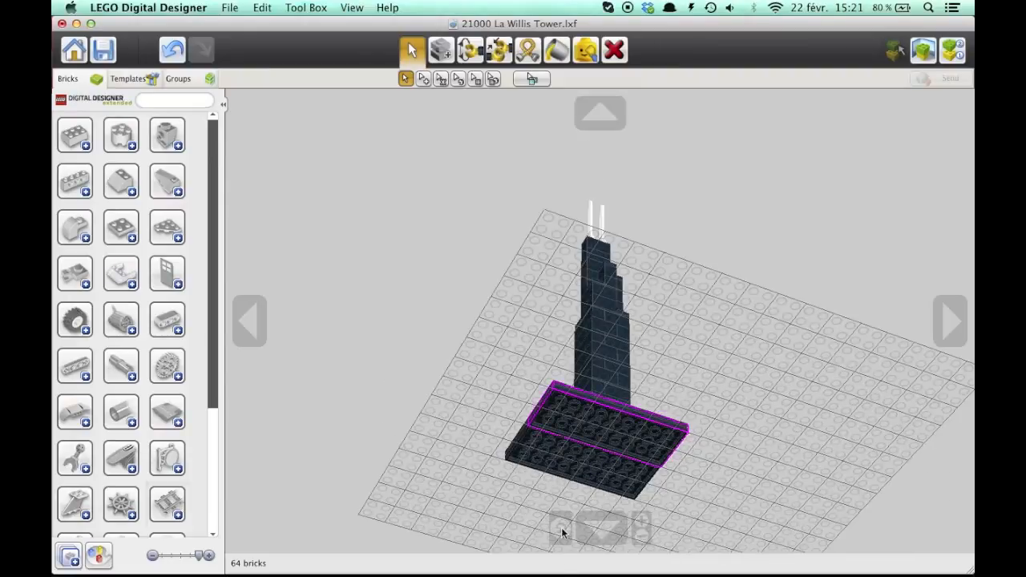
click(605, 535)
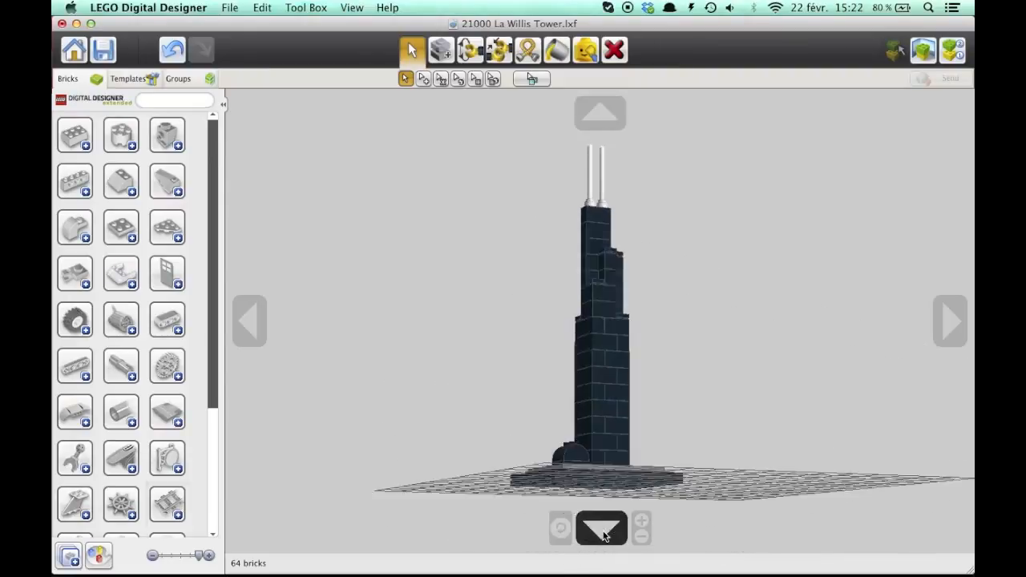
- Switch to Firefox and go through the HTML building guide to step 1, then to its last page
click(522, 526)
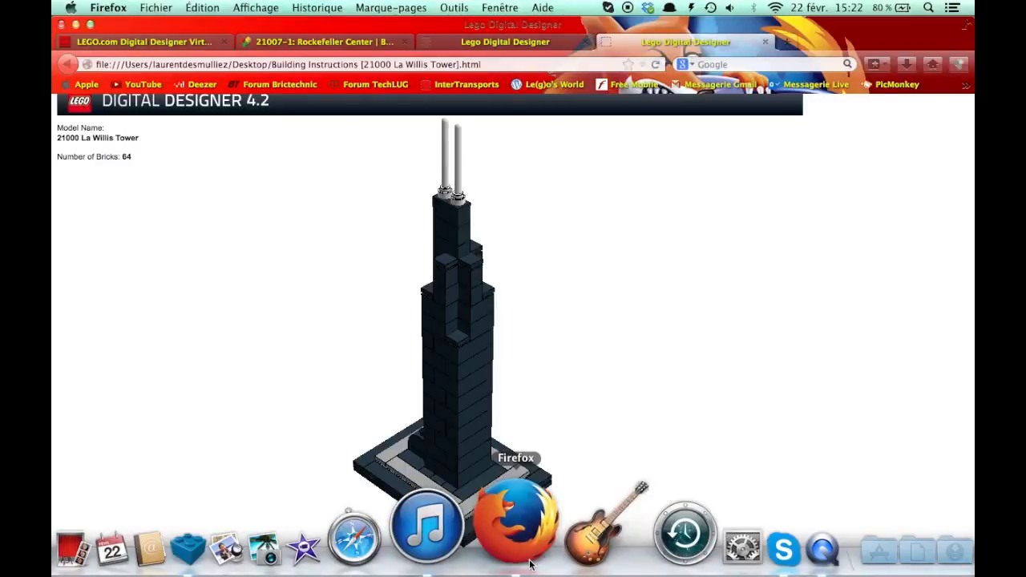
scroll(383, 402, down, 2)
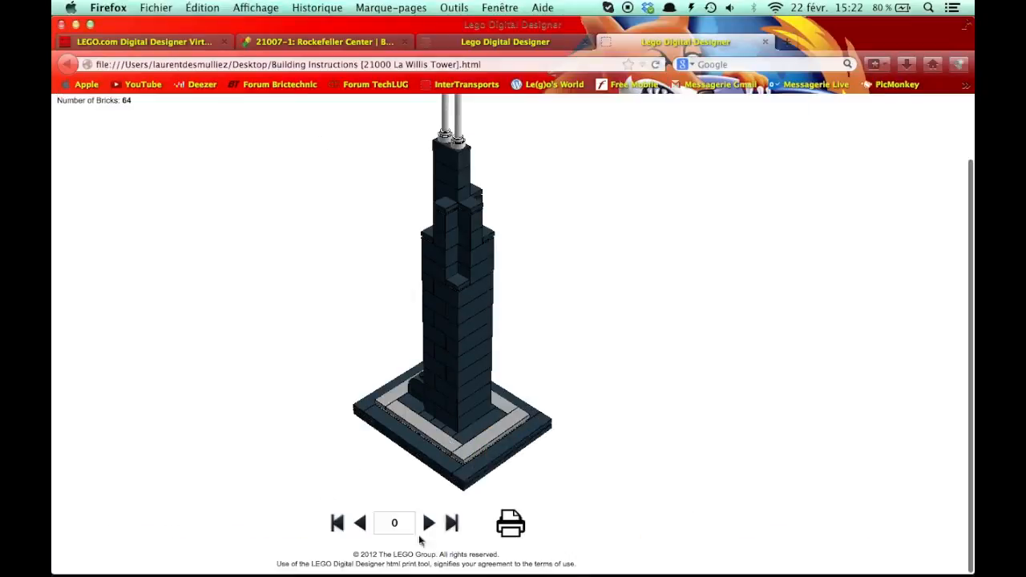
click(430, 524)
scroll(422, 429, down, 2)
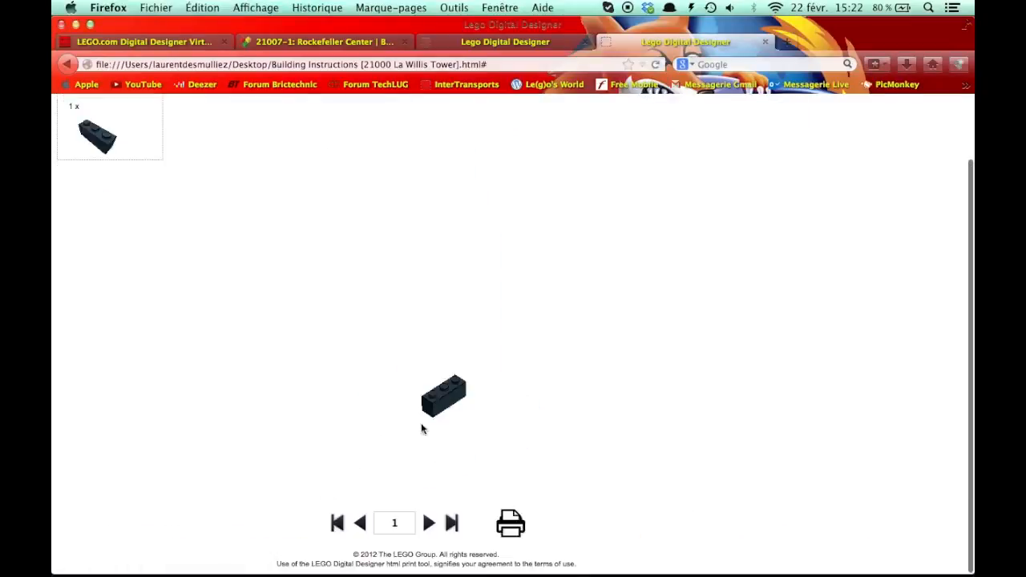
click(457, 530)
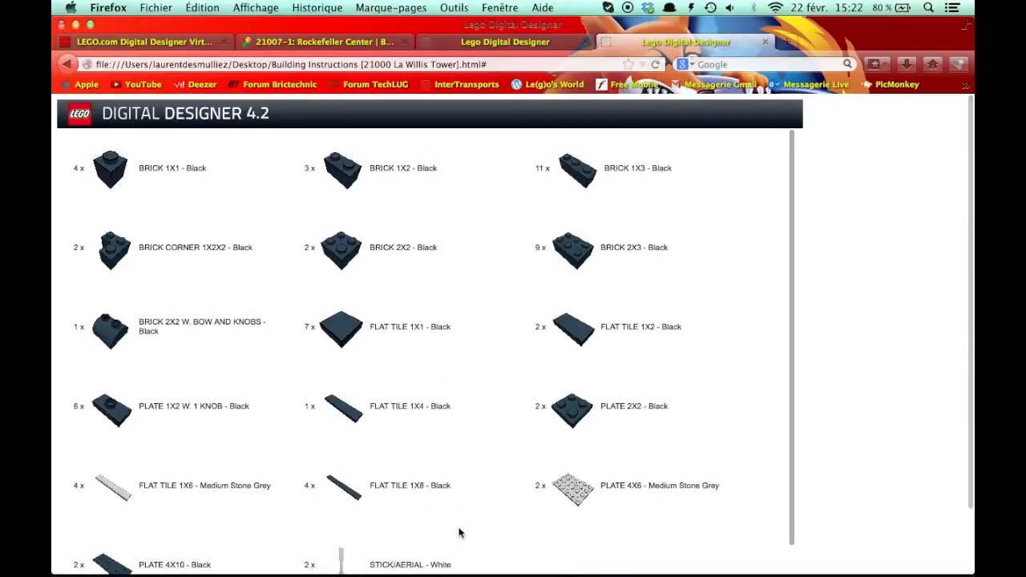
- Examine the brick quantities, images and names in the HTML guide's parts list, highlighting the "BRICK 1X1 - Black" entry
scroll(476, 485, down, 1)
scroll(972, 431, down, 2)
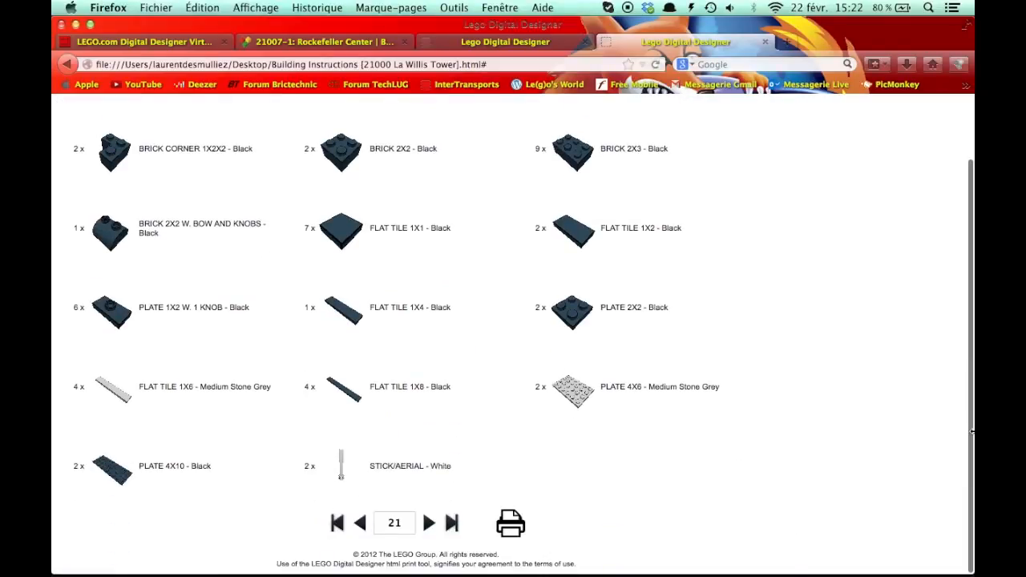
scroll(972, 431, up, 5)
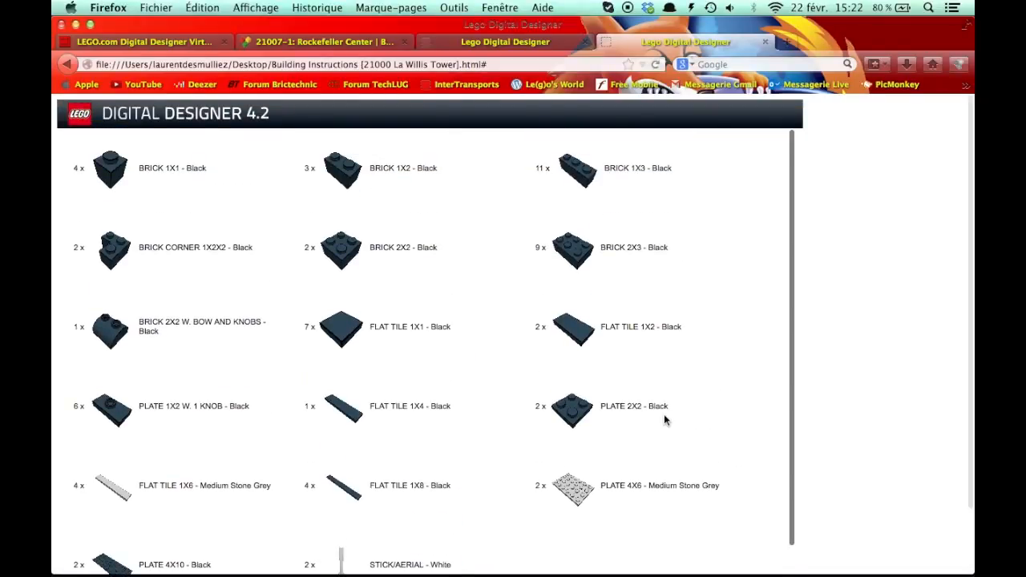
scroll(664, 414, down, 1)
scroll(591, 343, up, 1)
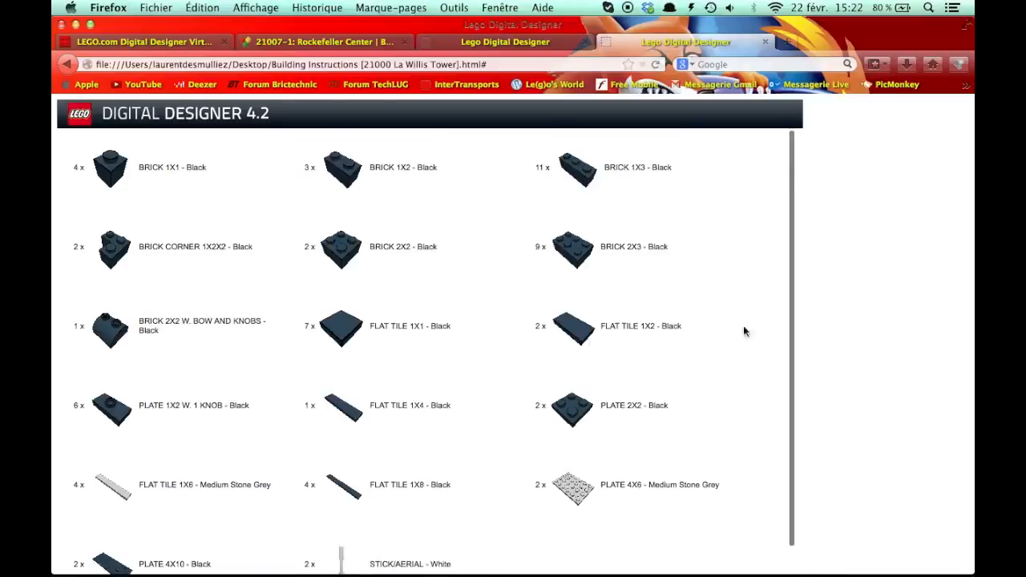
scroll(894, 328, down, 1)
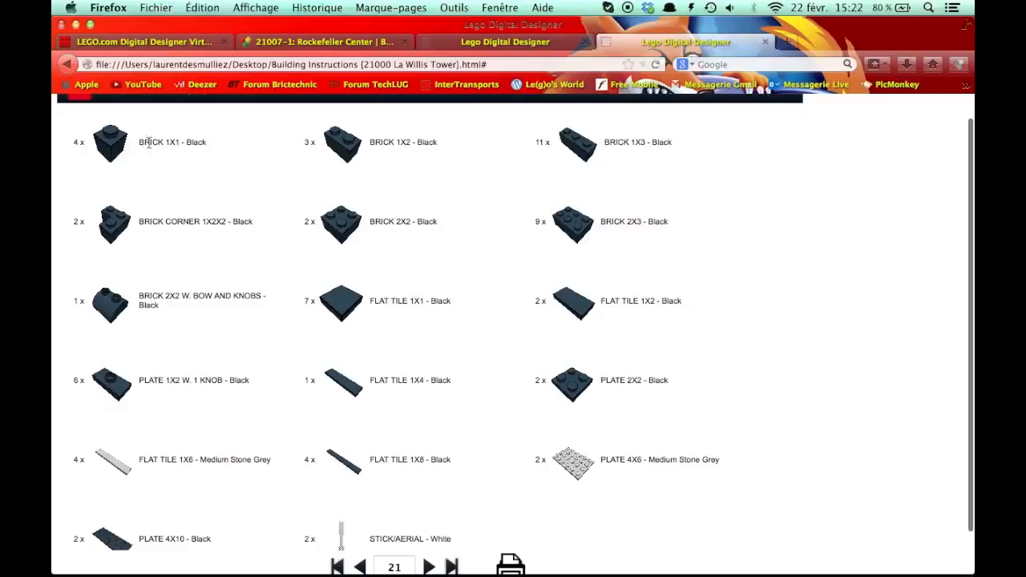
drag(139, 144, 217, 149)
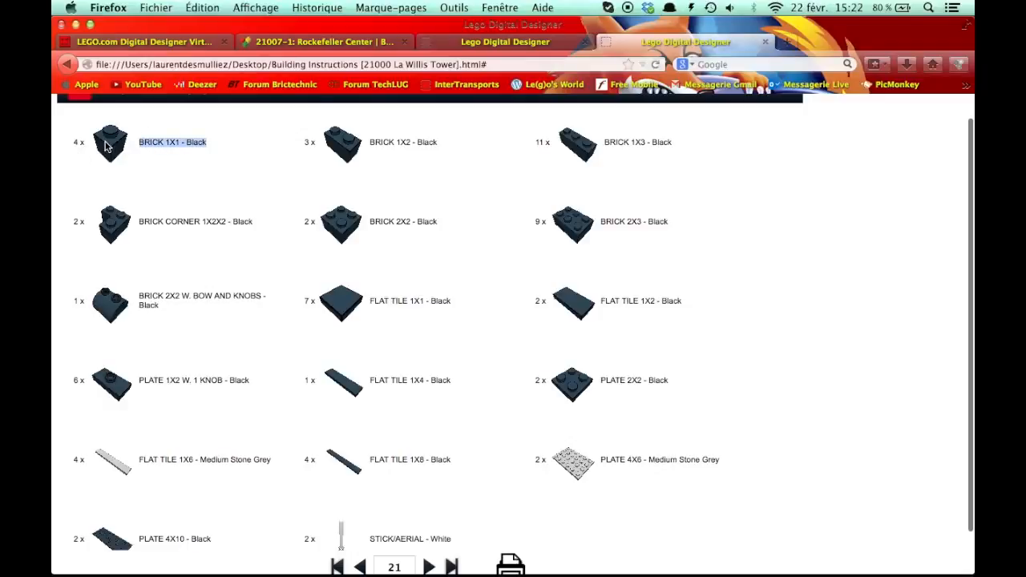
click(201, 140)
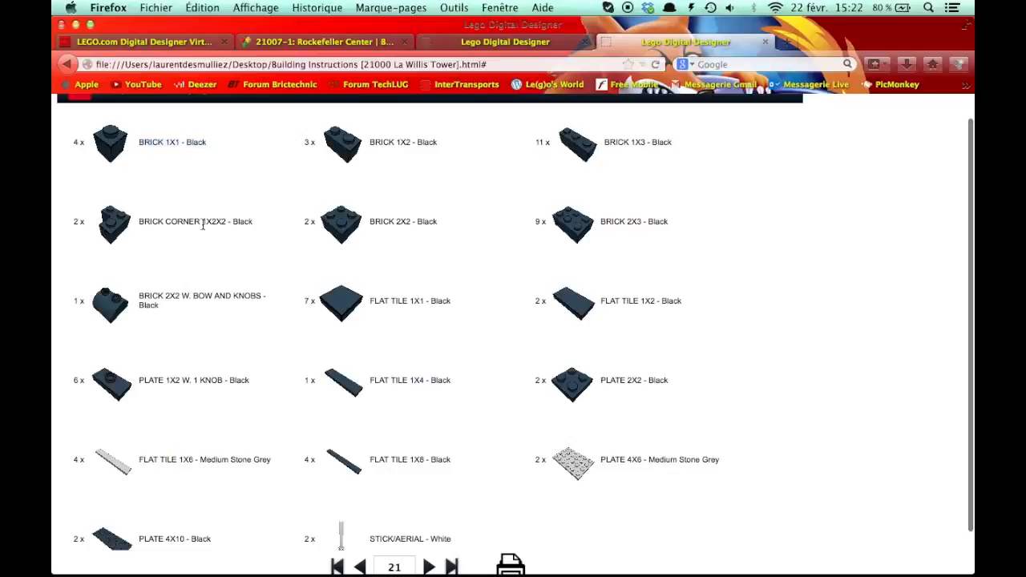
scroll(441, 201, down, 1)
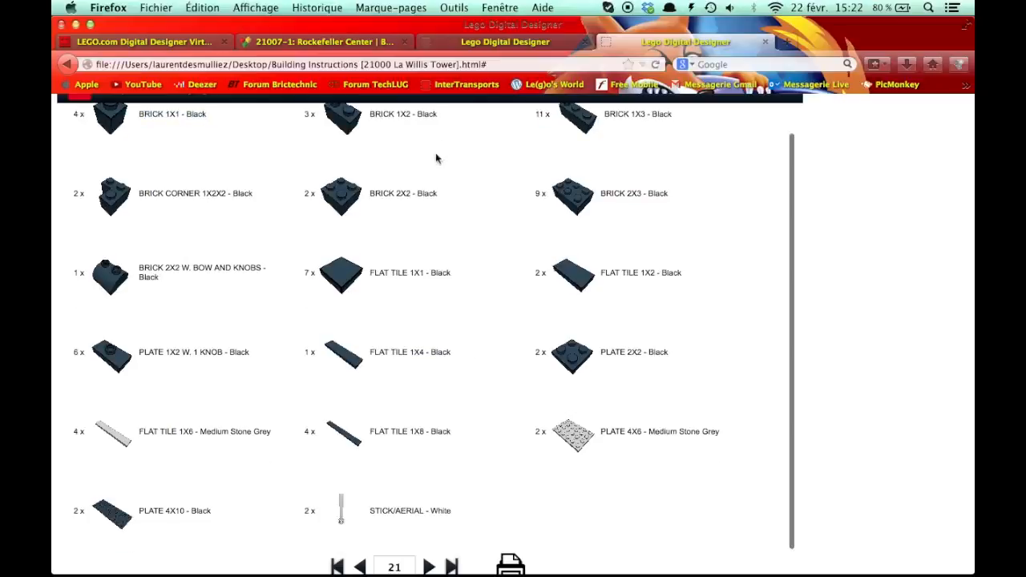
scroll(385, 208, up, 1)
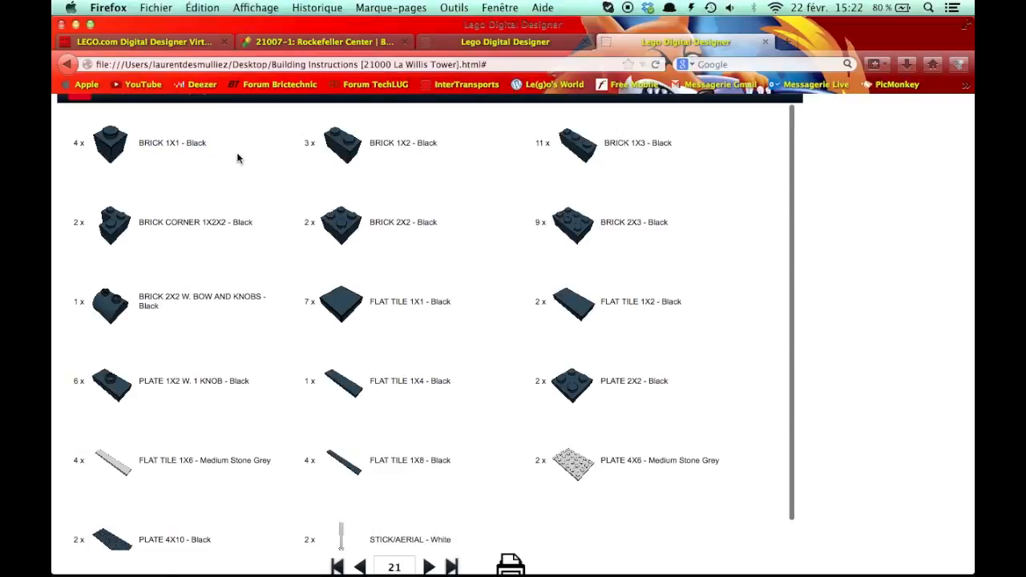
- Compare the guide's parts list with Brickset's 21007-1: Rockefeller Center inventory and show the details of its first black tile
click(335, 40)
scroll(74, 311, down, 3)
scroll(241, 375, up, 1)
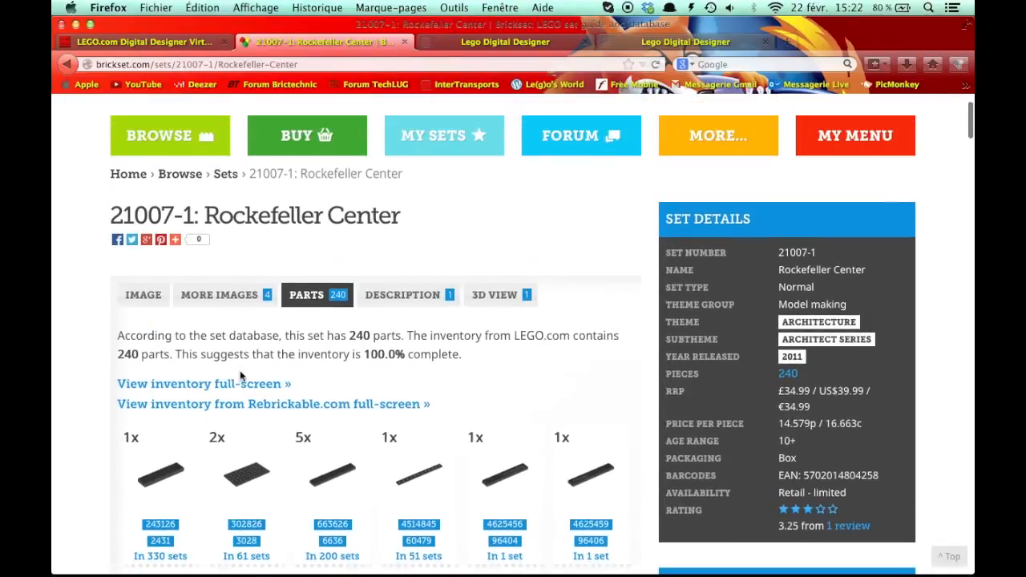
scroll(241, 375, down, 4)
click(686, 41)
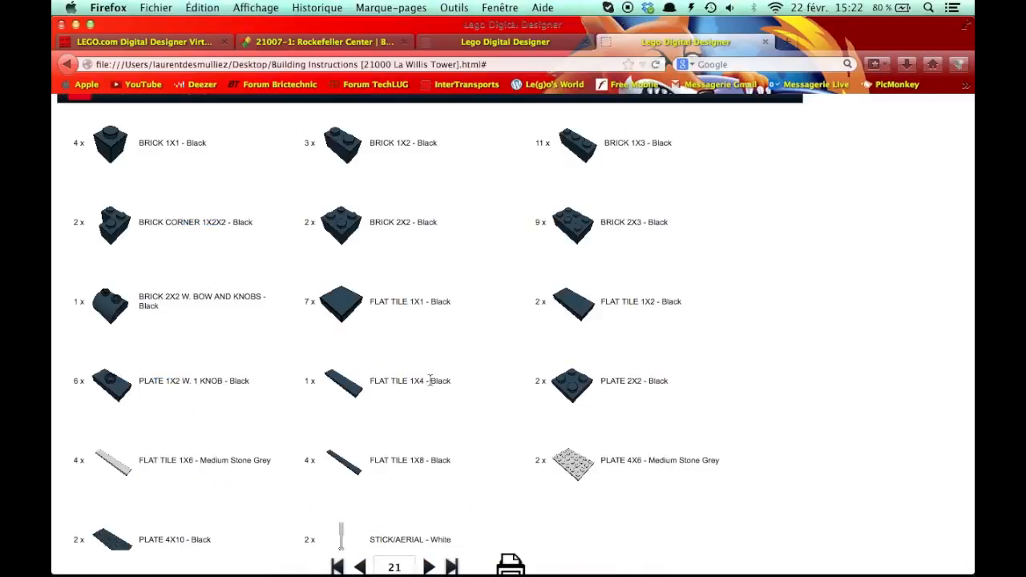
click(365, 44)
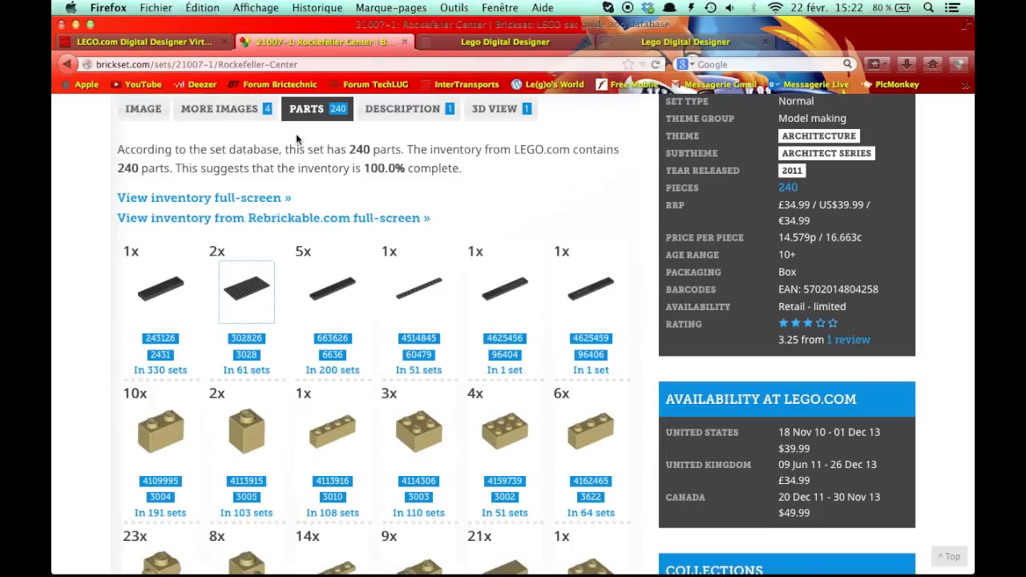
click(148, 289)
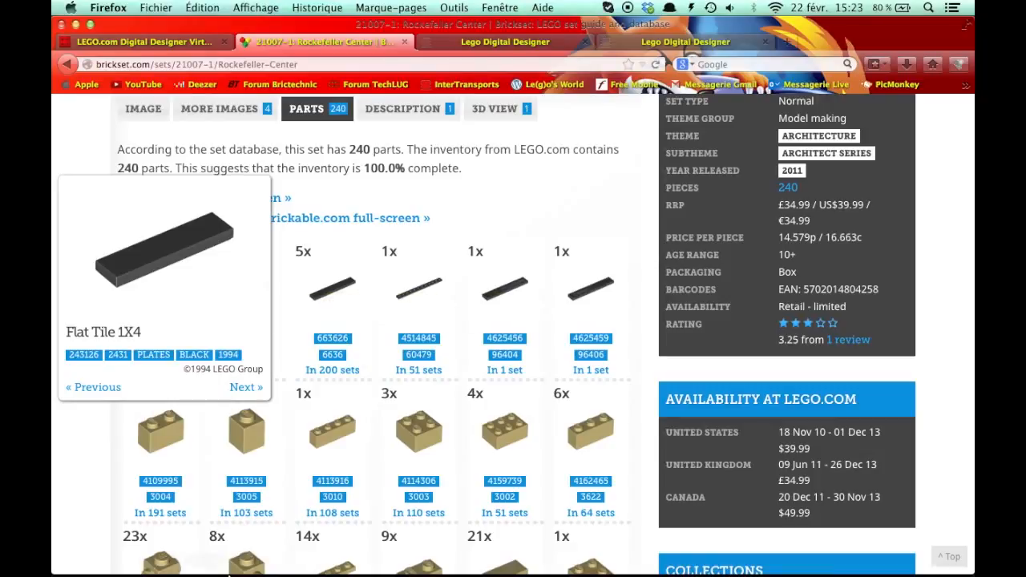
- Switch to LEGO Digital Designer to show the brick search, then return to the Brickset inventory in Firefox
click(275, 520)
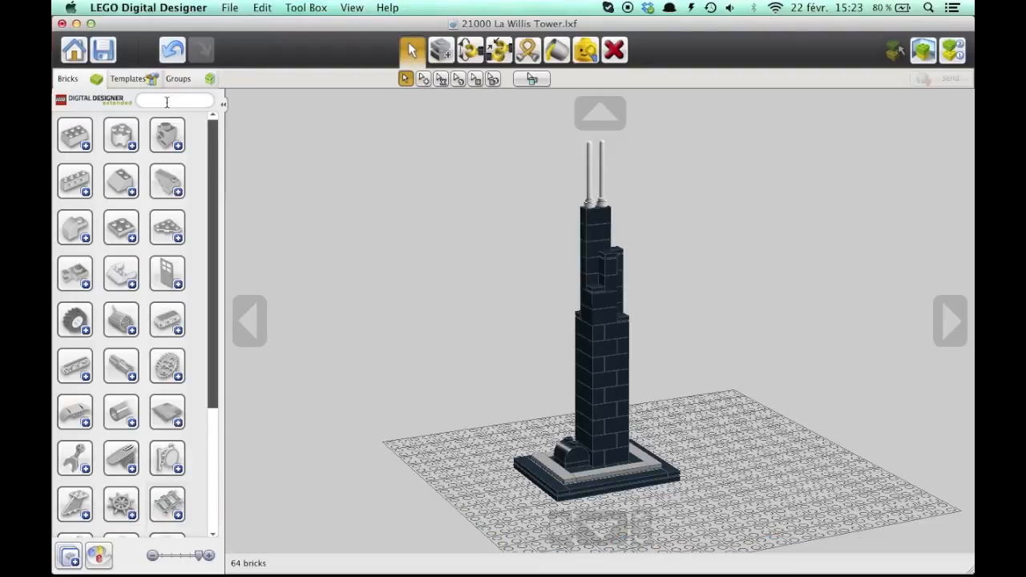
click(170, 102)
mouse_move(609, 574)
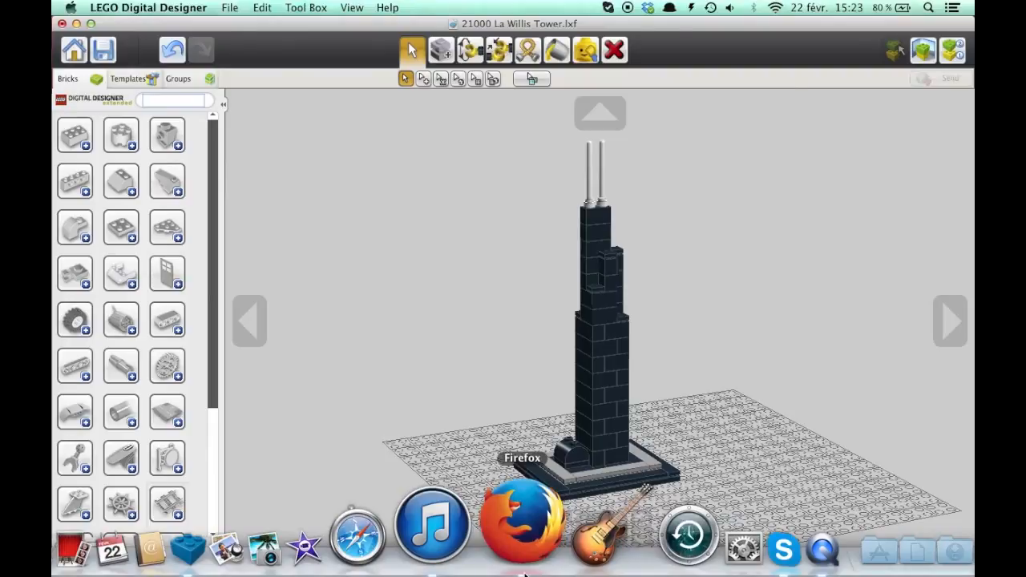
click(525, 571)
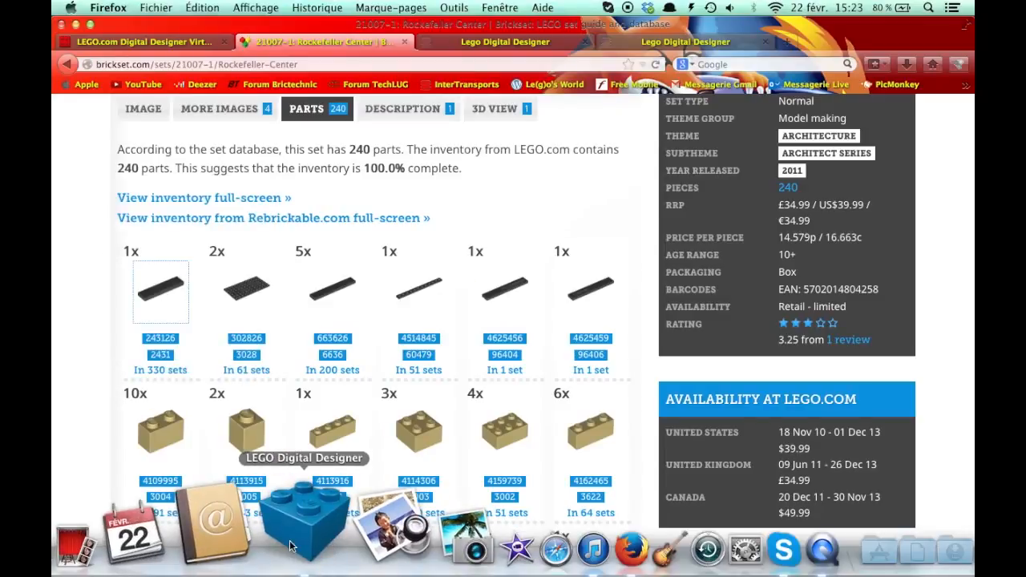
- Switch to LEGO Digital Designer and export the La Willis Tower model's bill of materials (BOM)
click(278, 523)
click(238, 6)
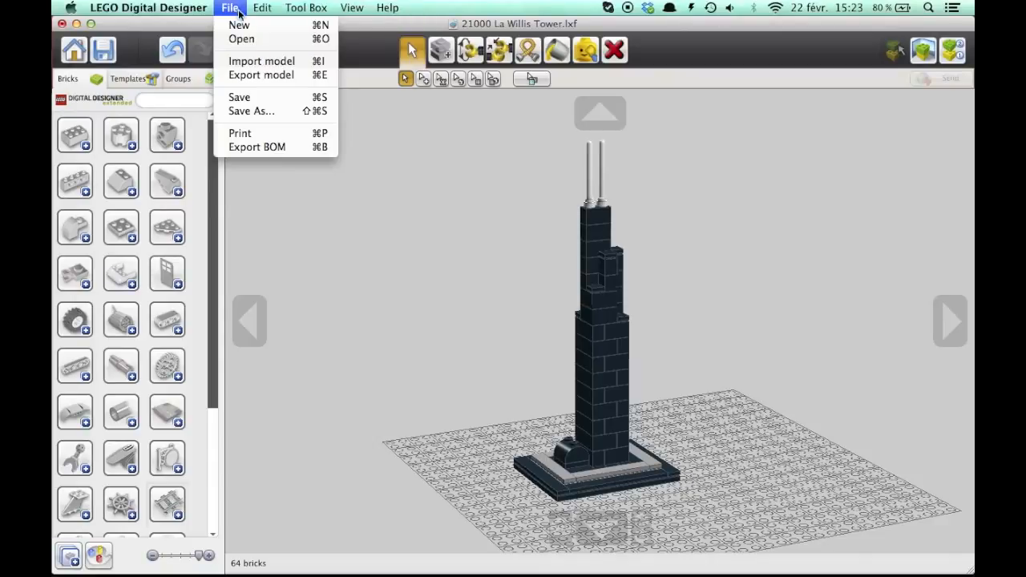
click(257, 147)
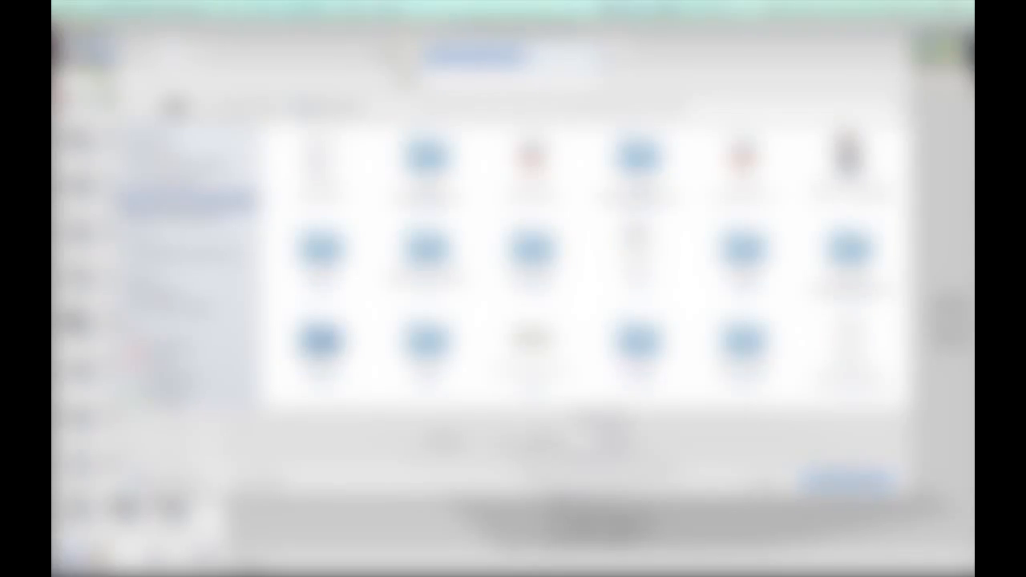
click(595, 441)
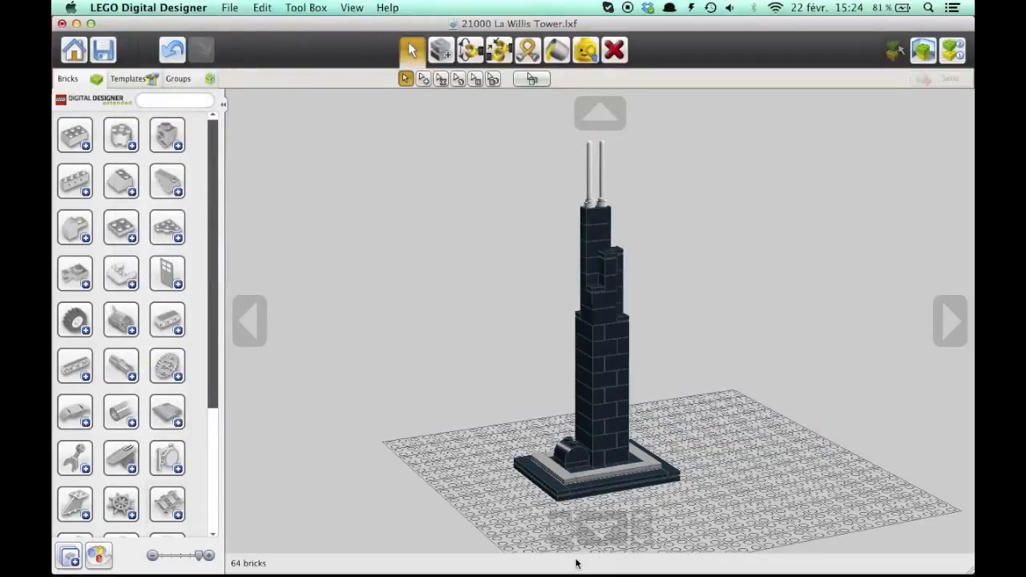
mouse_move(578, 574)
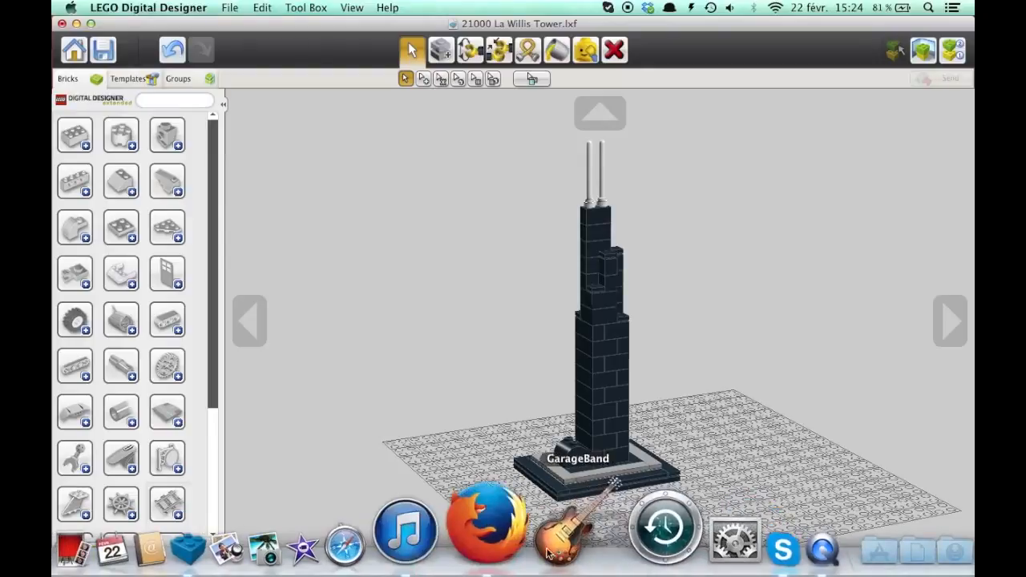